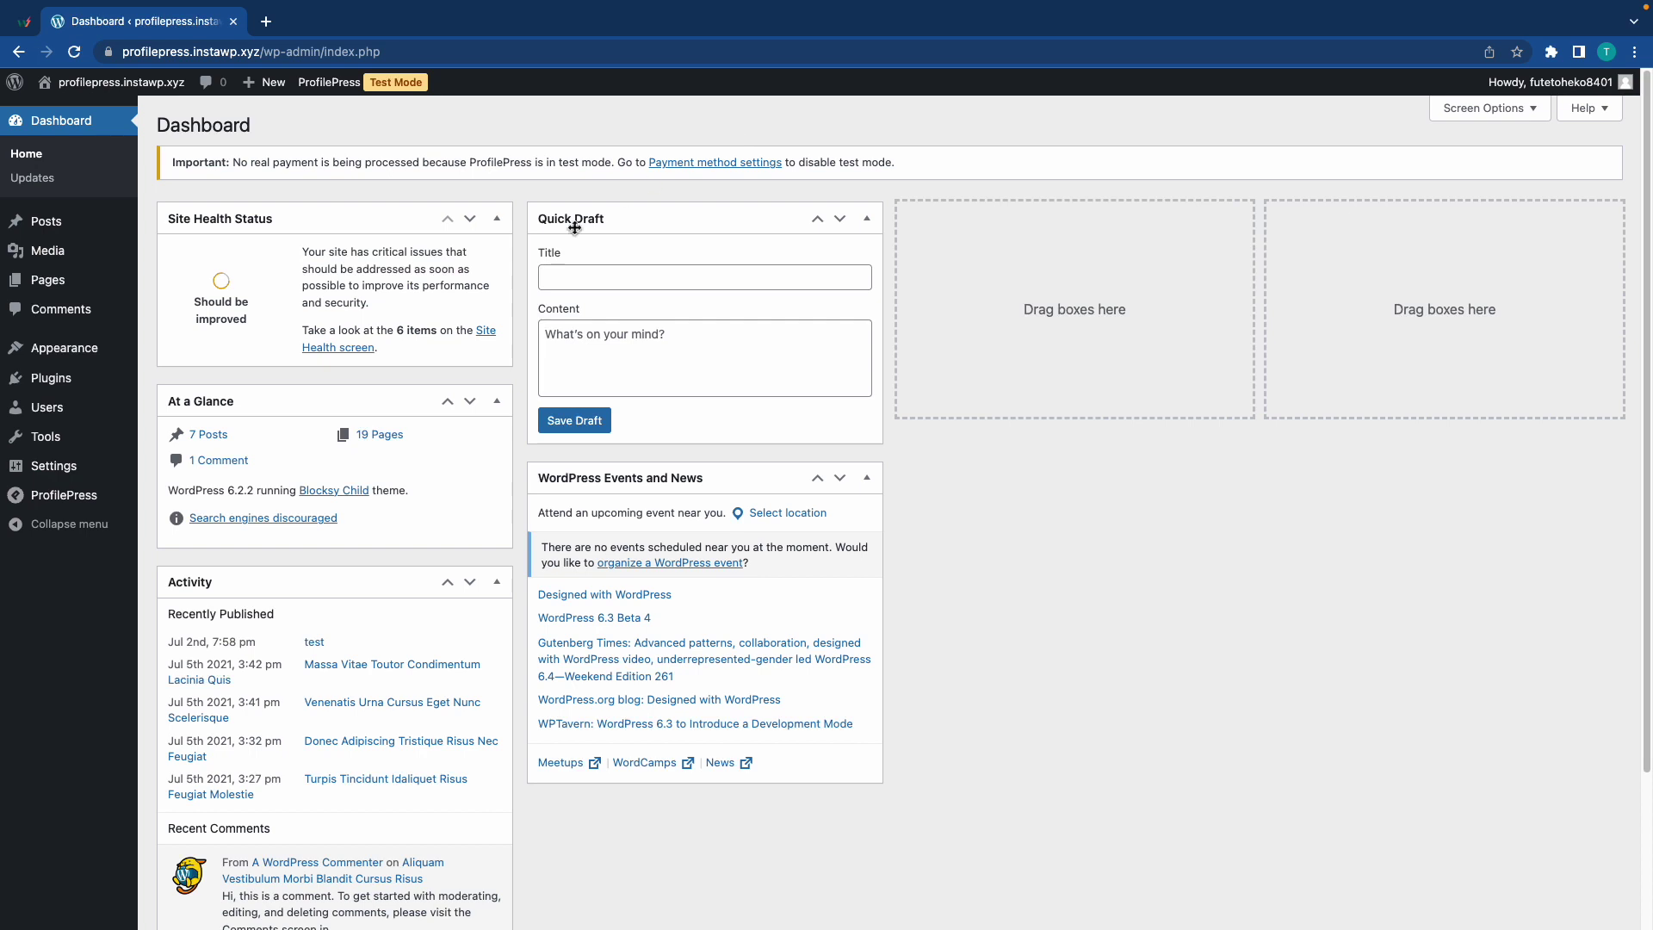
# Step: Open ProfilePress's Content Protection page from the admin sidebar
pyautogui.moveTo(68, 500)
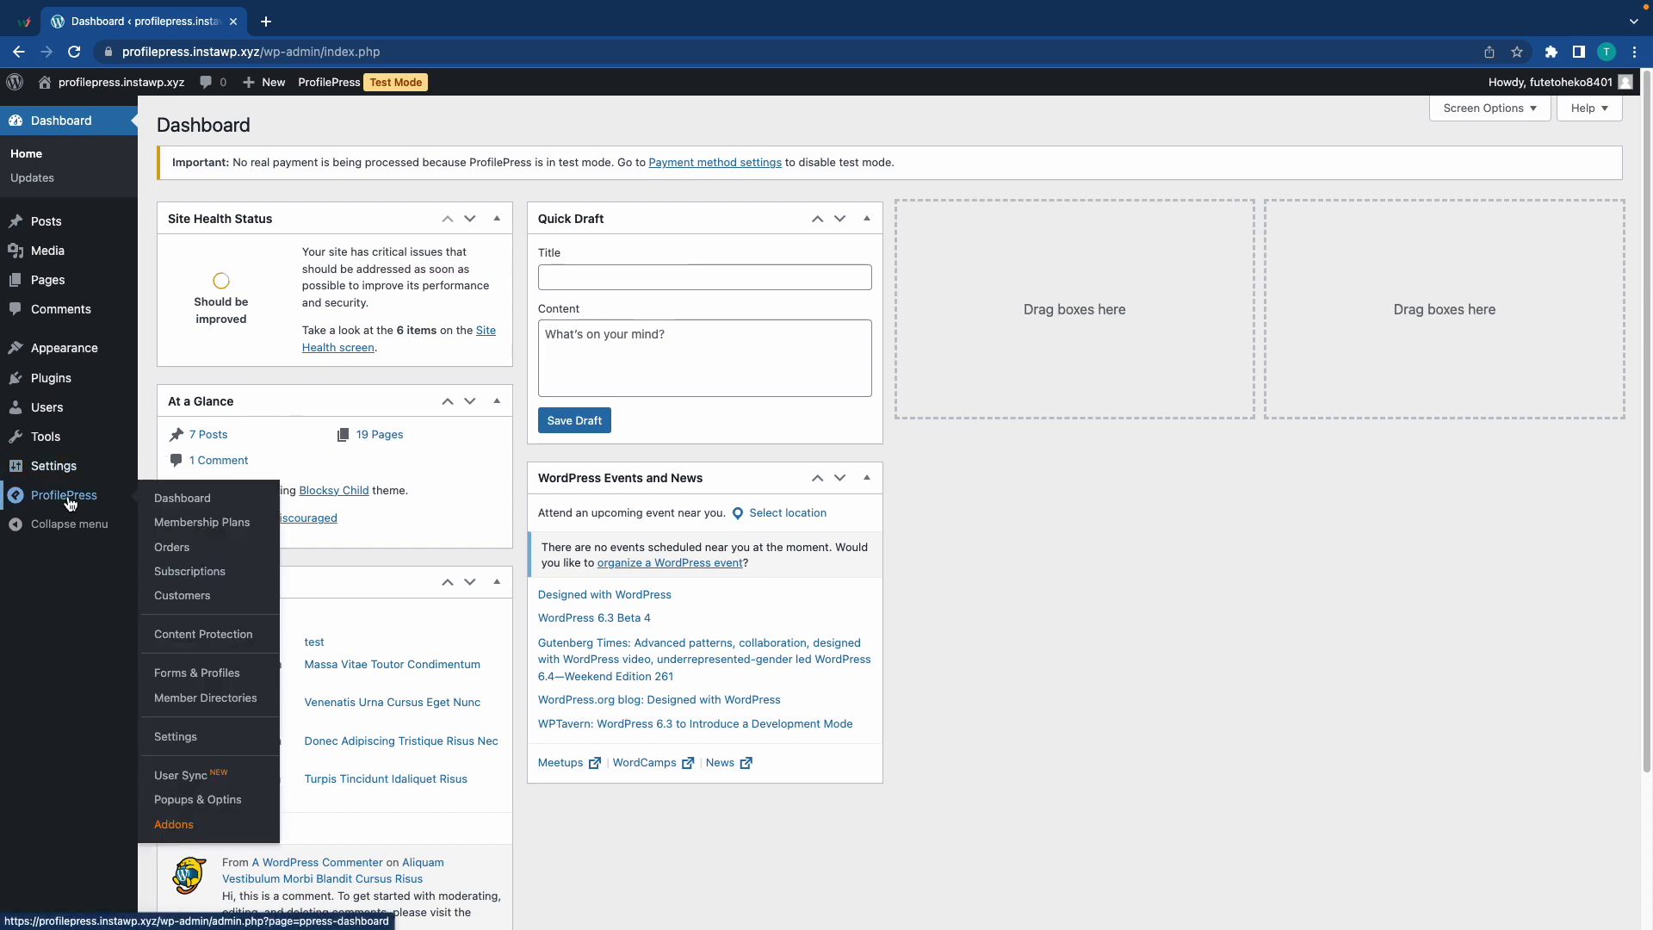
pyautogui.click(235, 634)
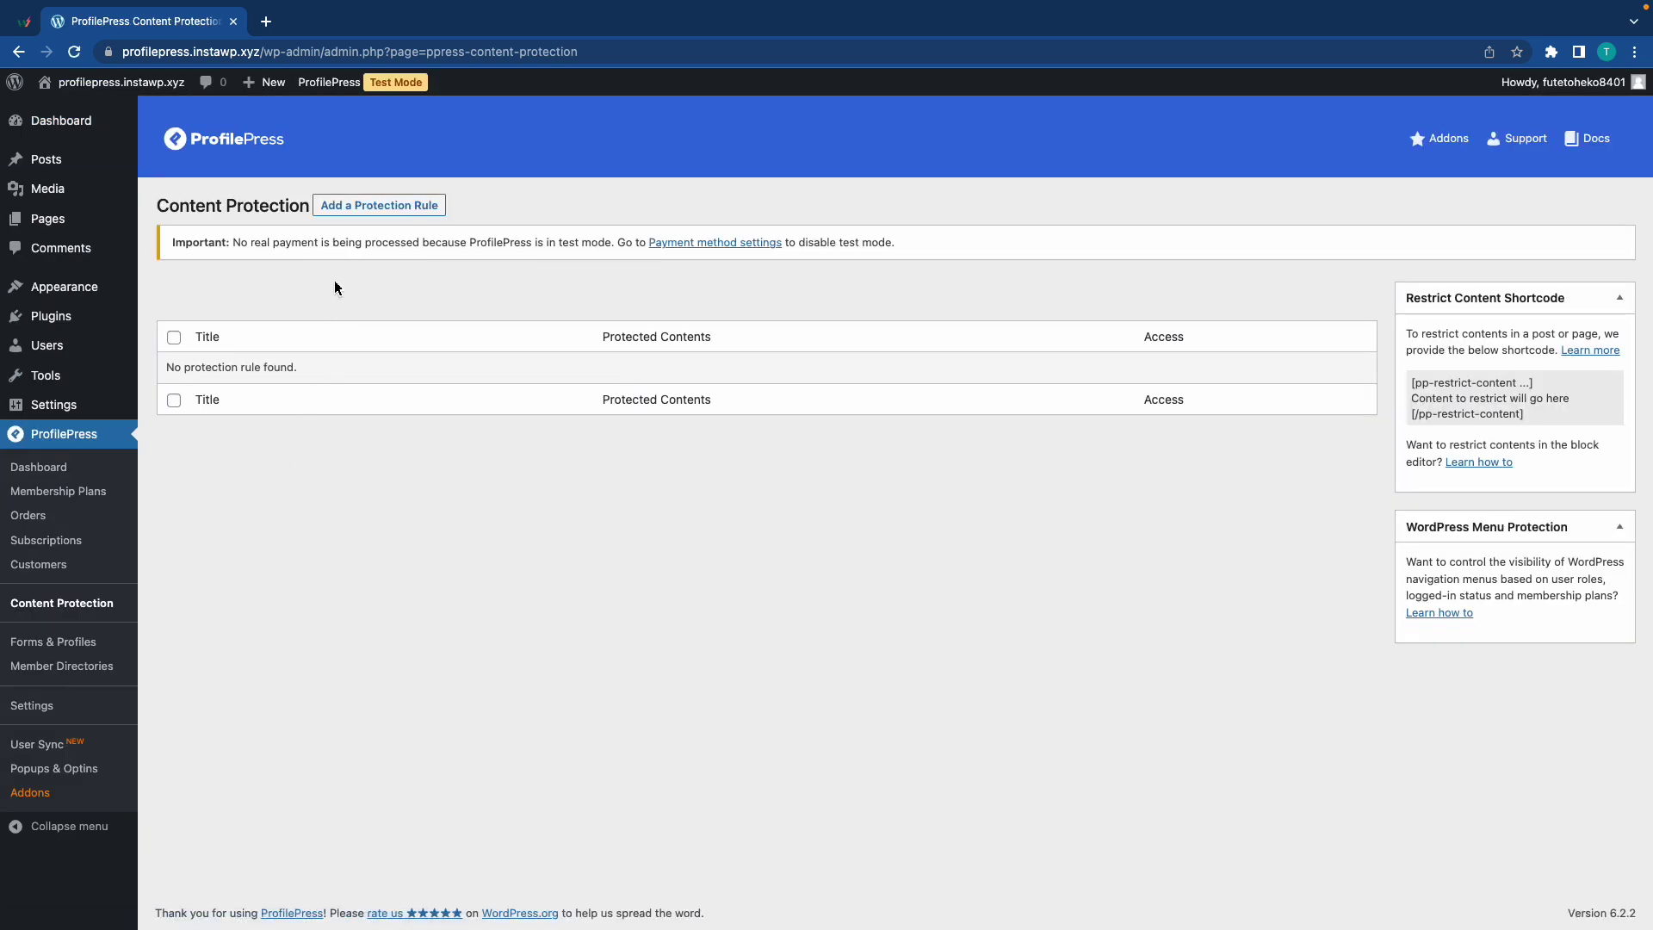
# Step: Start a new protection rule titled 'Sample'
pyautogui.click(379, 206)
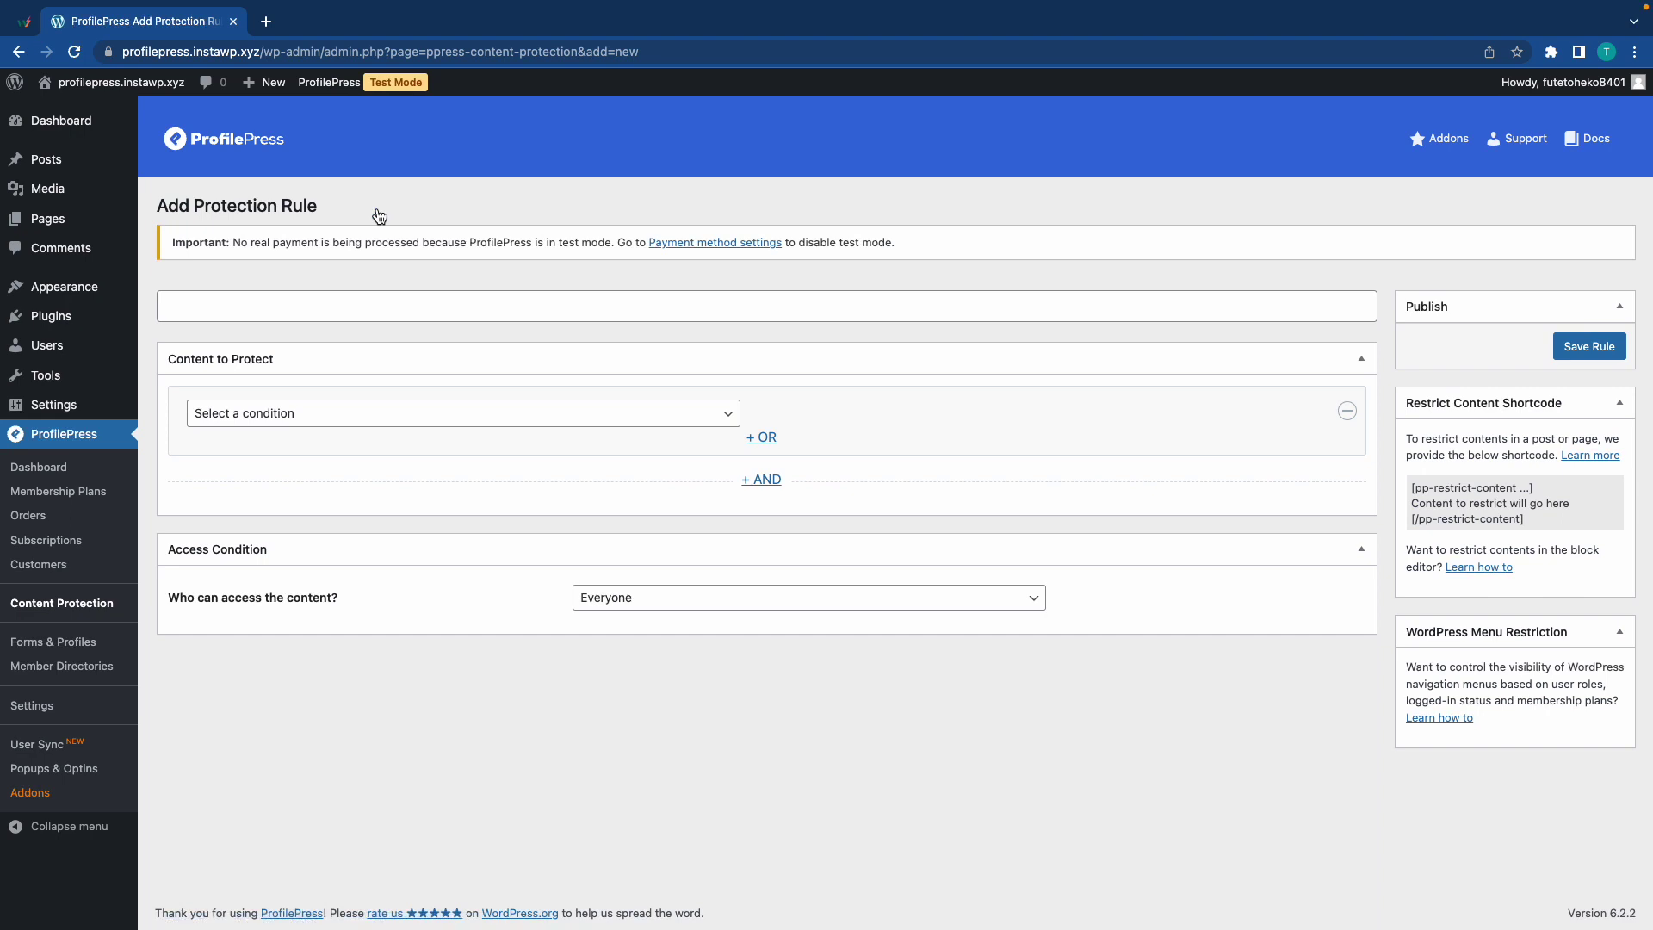
pyautogui.click(358, 308)
pyautogui.write('Sample')
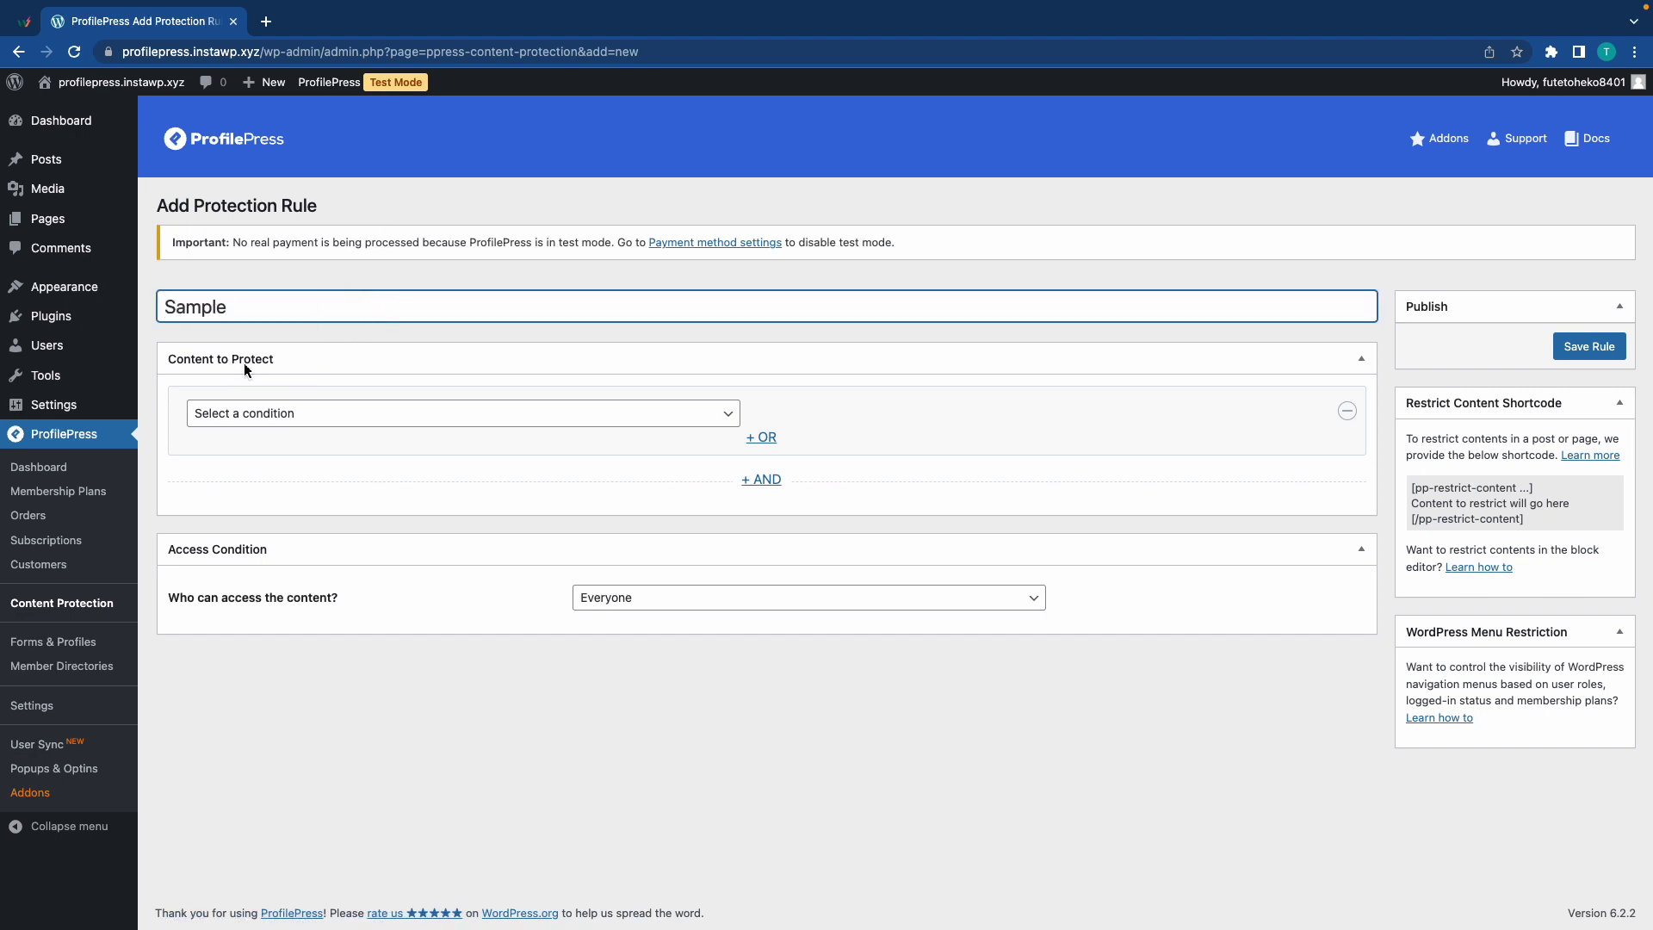
# Step: Target Selected Posts and add 'Massa Vitae Toutor Condimentum Lacinia Quis'
pyautogui.click(272, 414)
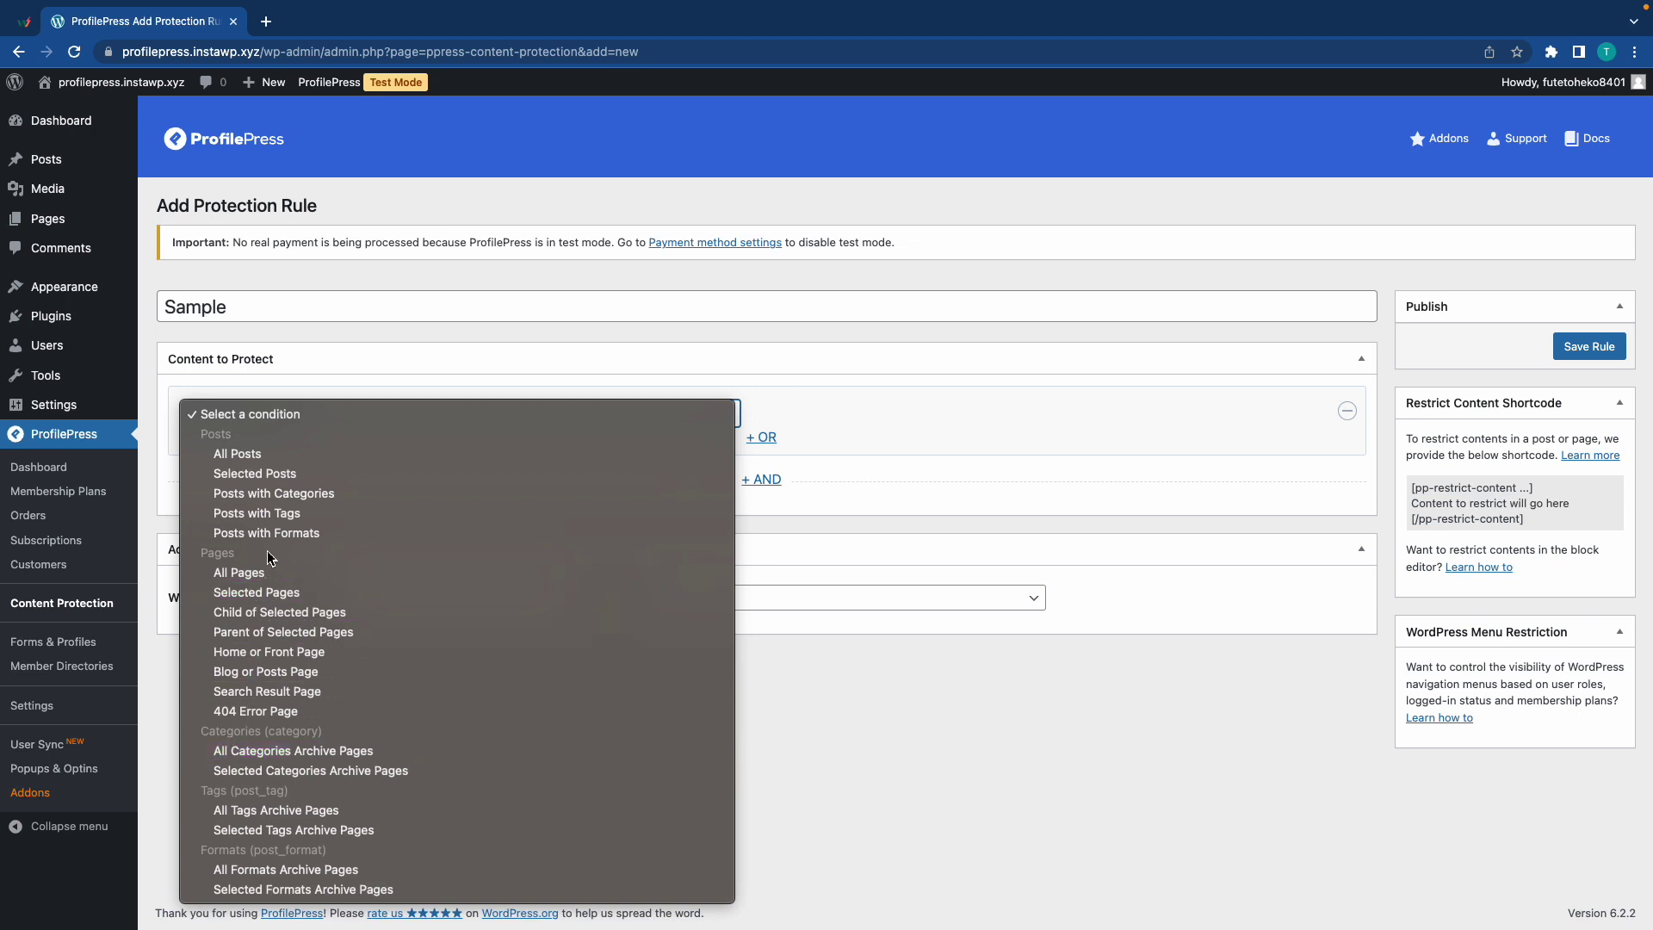
pyautogui.click(272, 482)
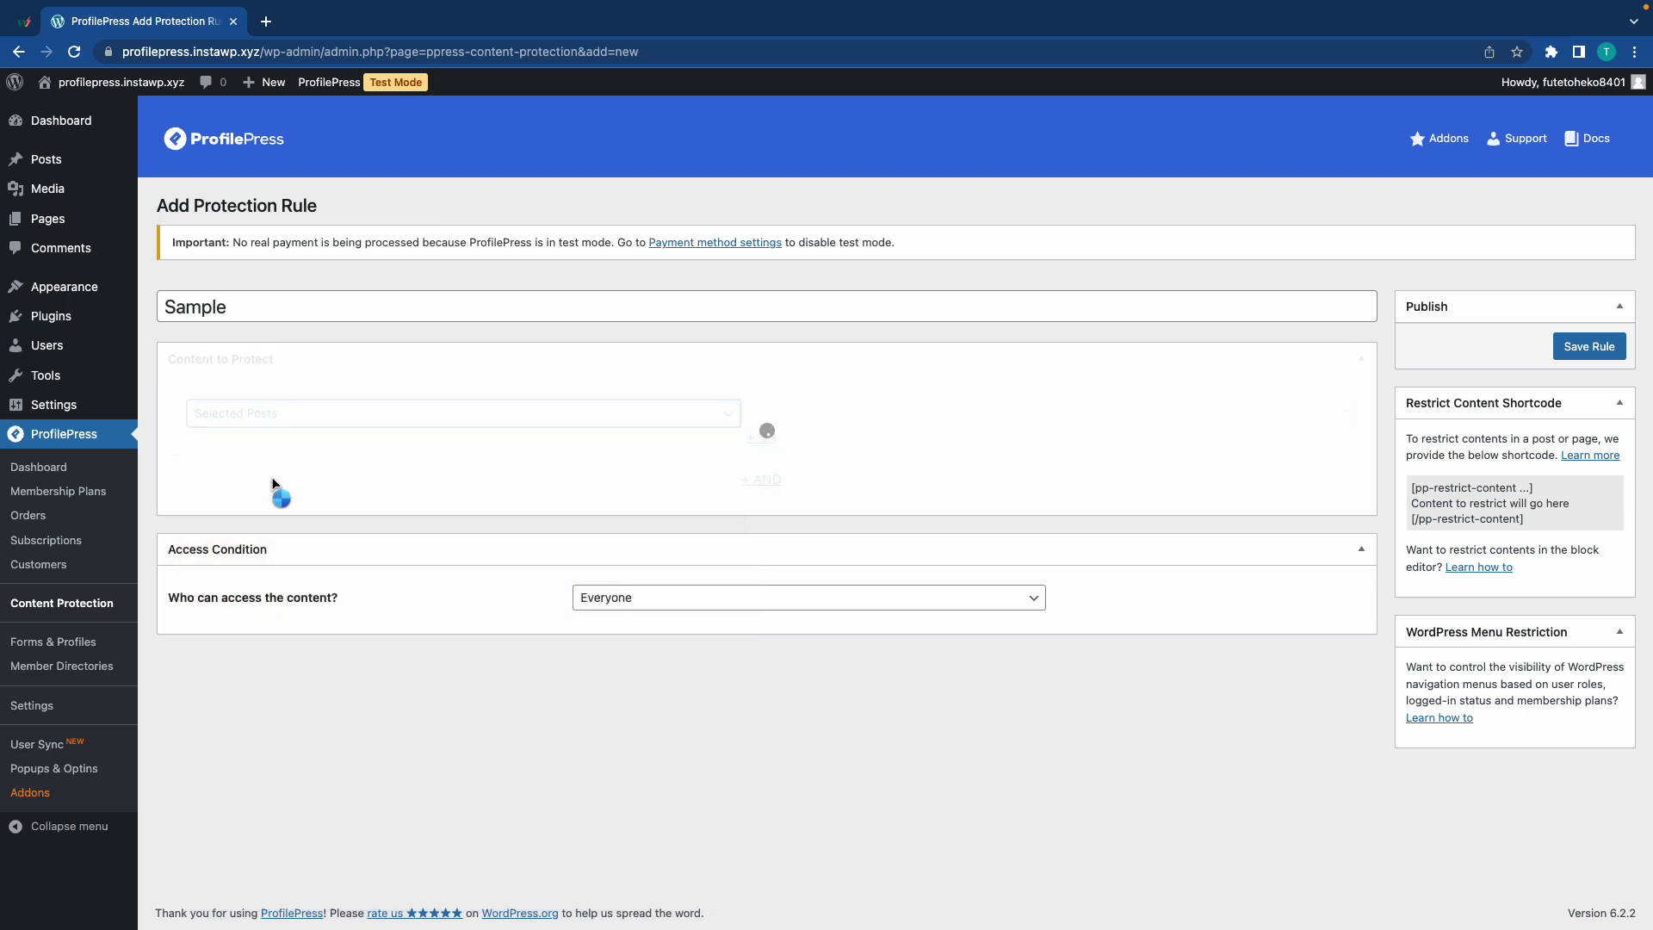
pyautogui.click(874, 412)
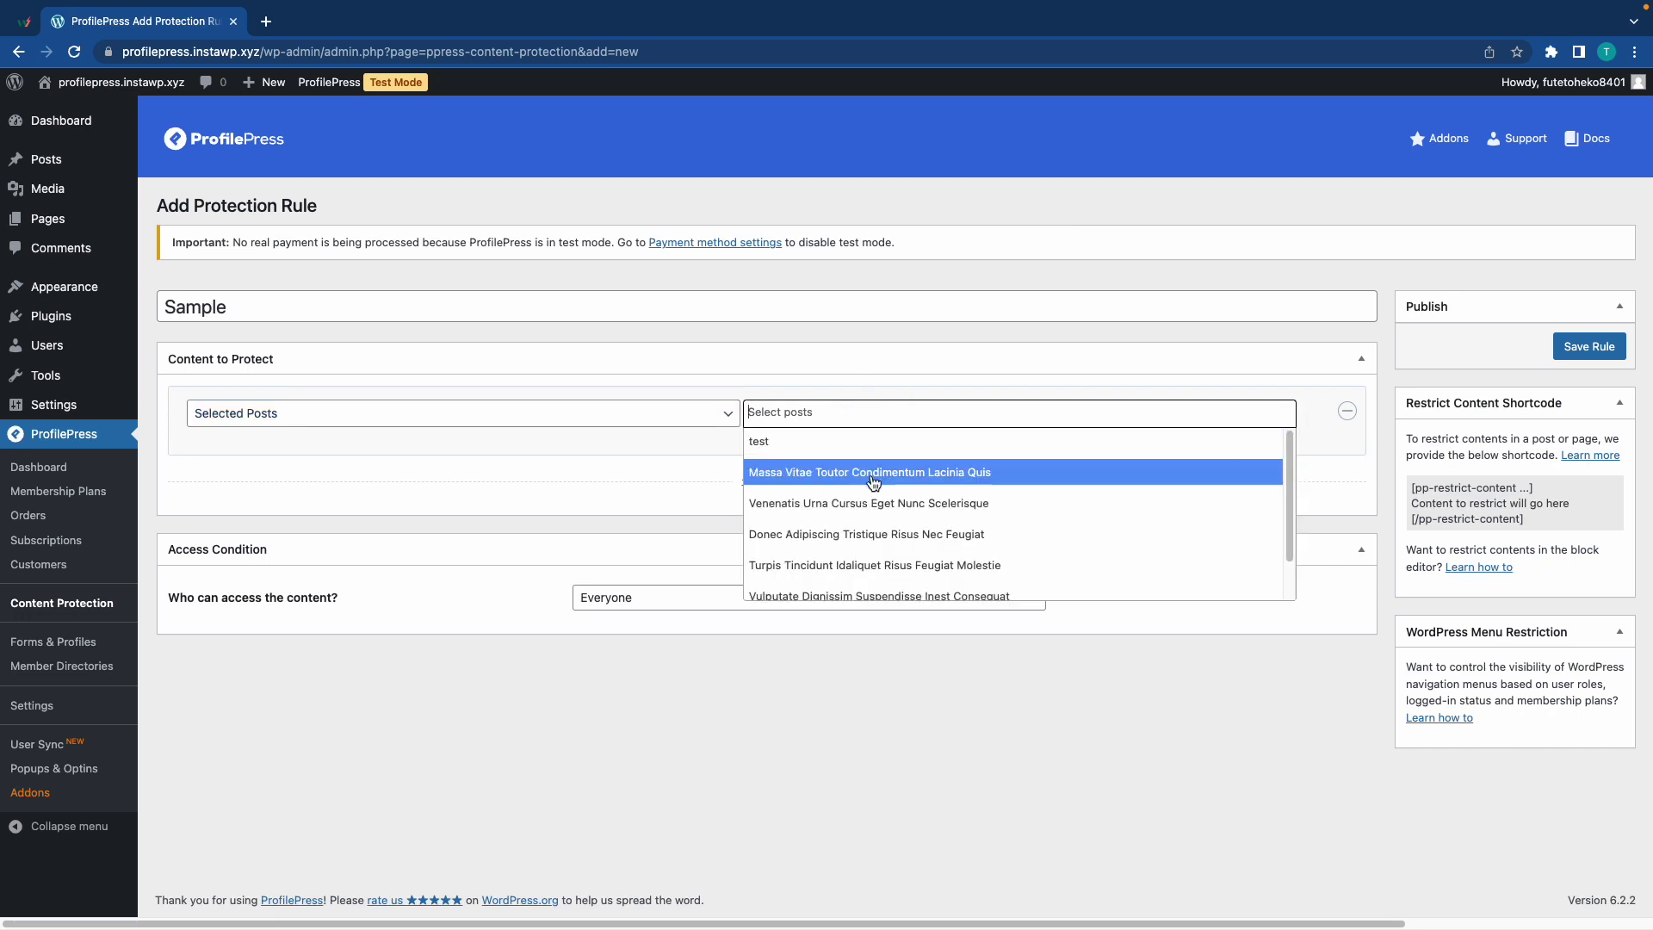
pyautogui.click(879, 471)
pyautogui.click(1045, 428)
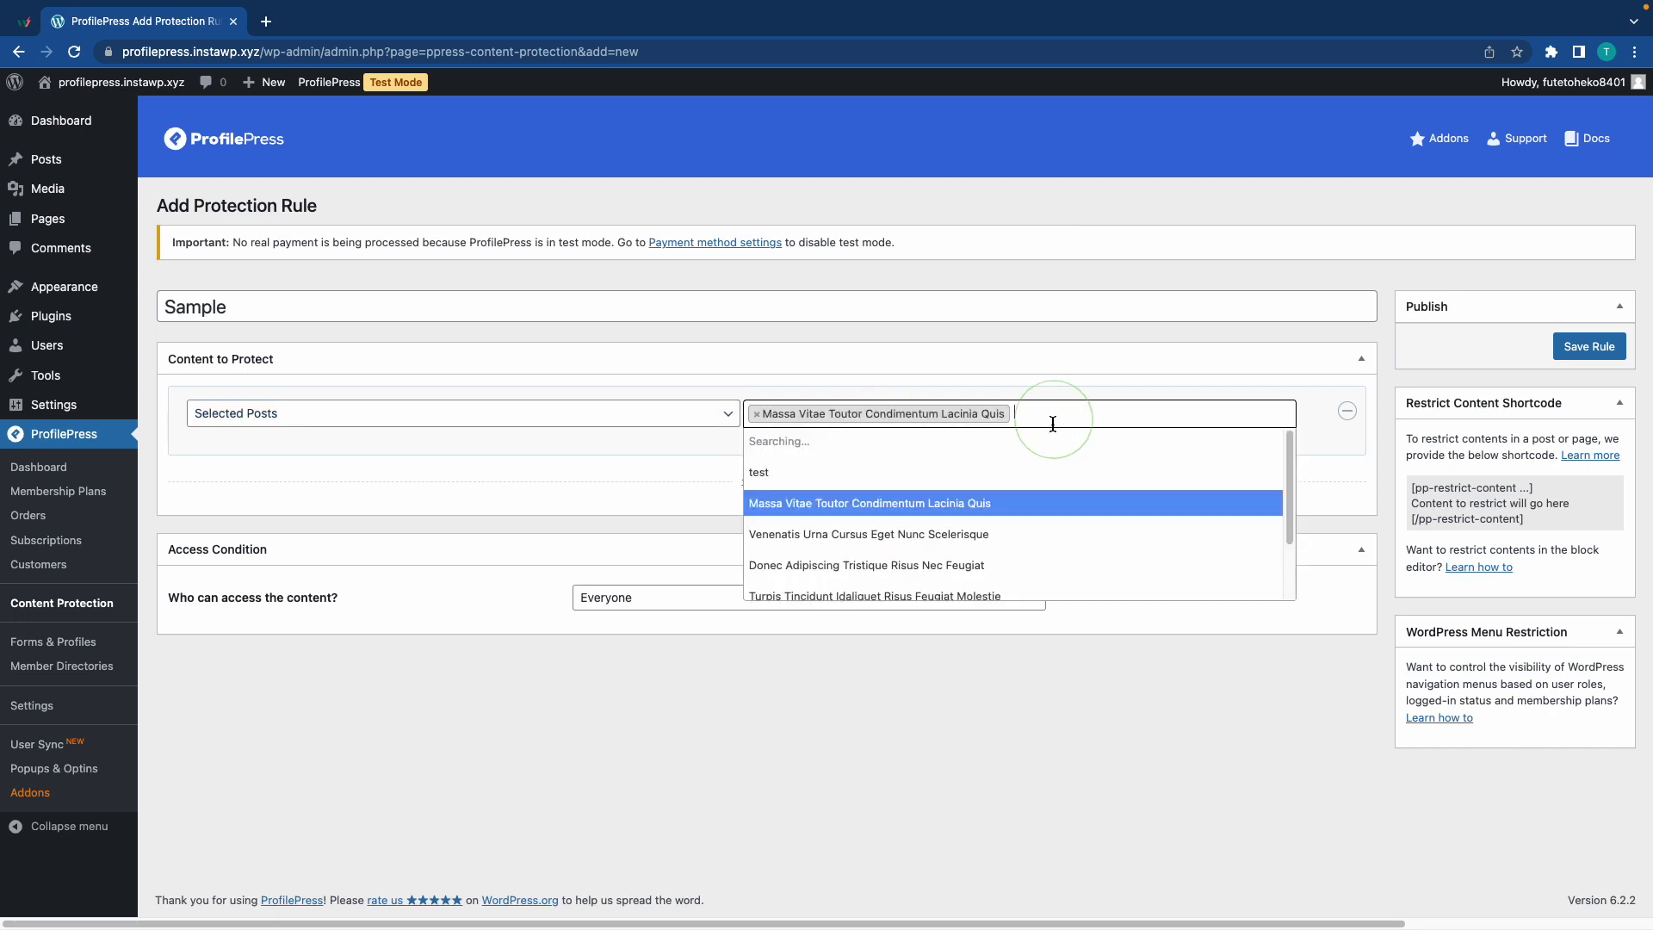
# Step: Add 'Turpis Tincidunt Idaliquet Risus Feugiat Molestie' to the rule and limit access to Logged in users
pyautogui.click(852, 557)
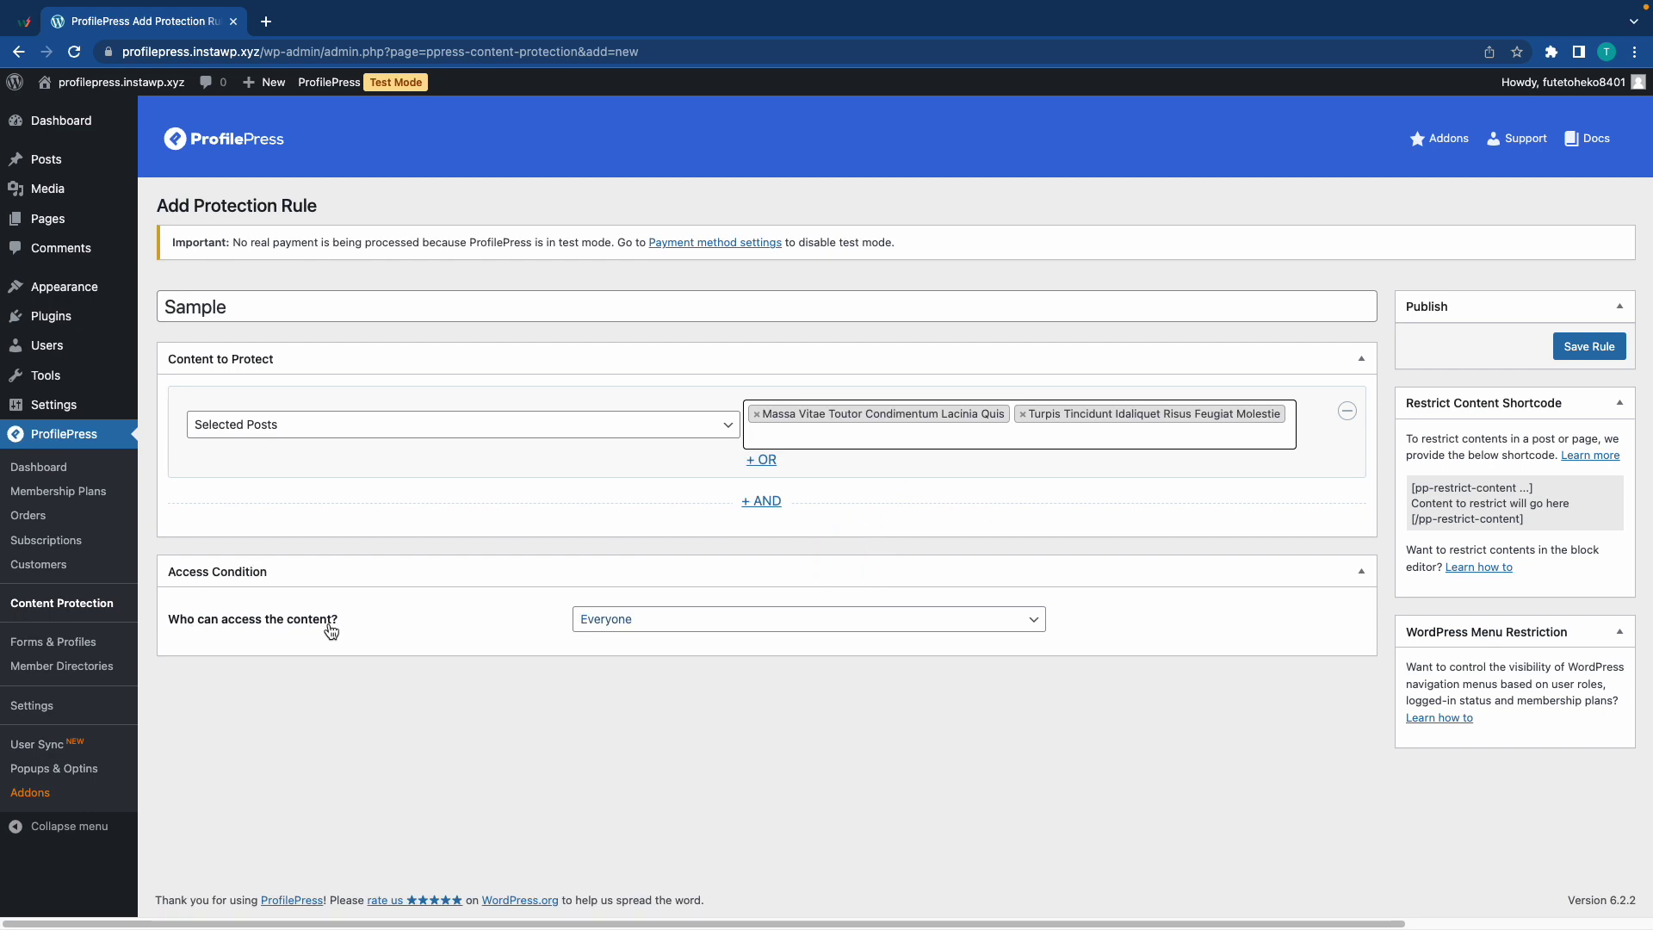
pyautogui.click(682, 631)
pyautogui.click(666, 642)
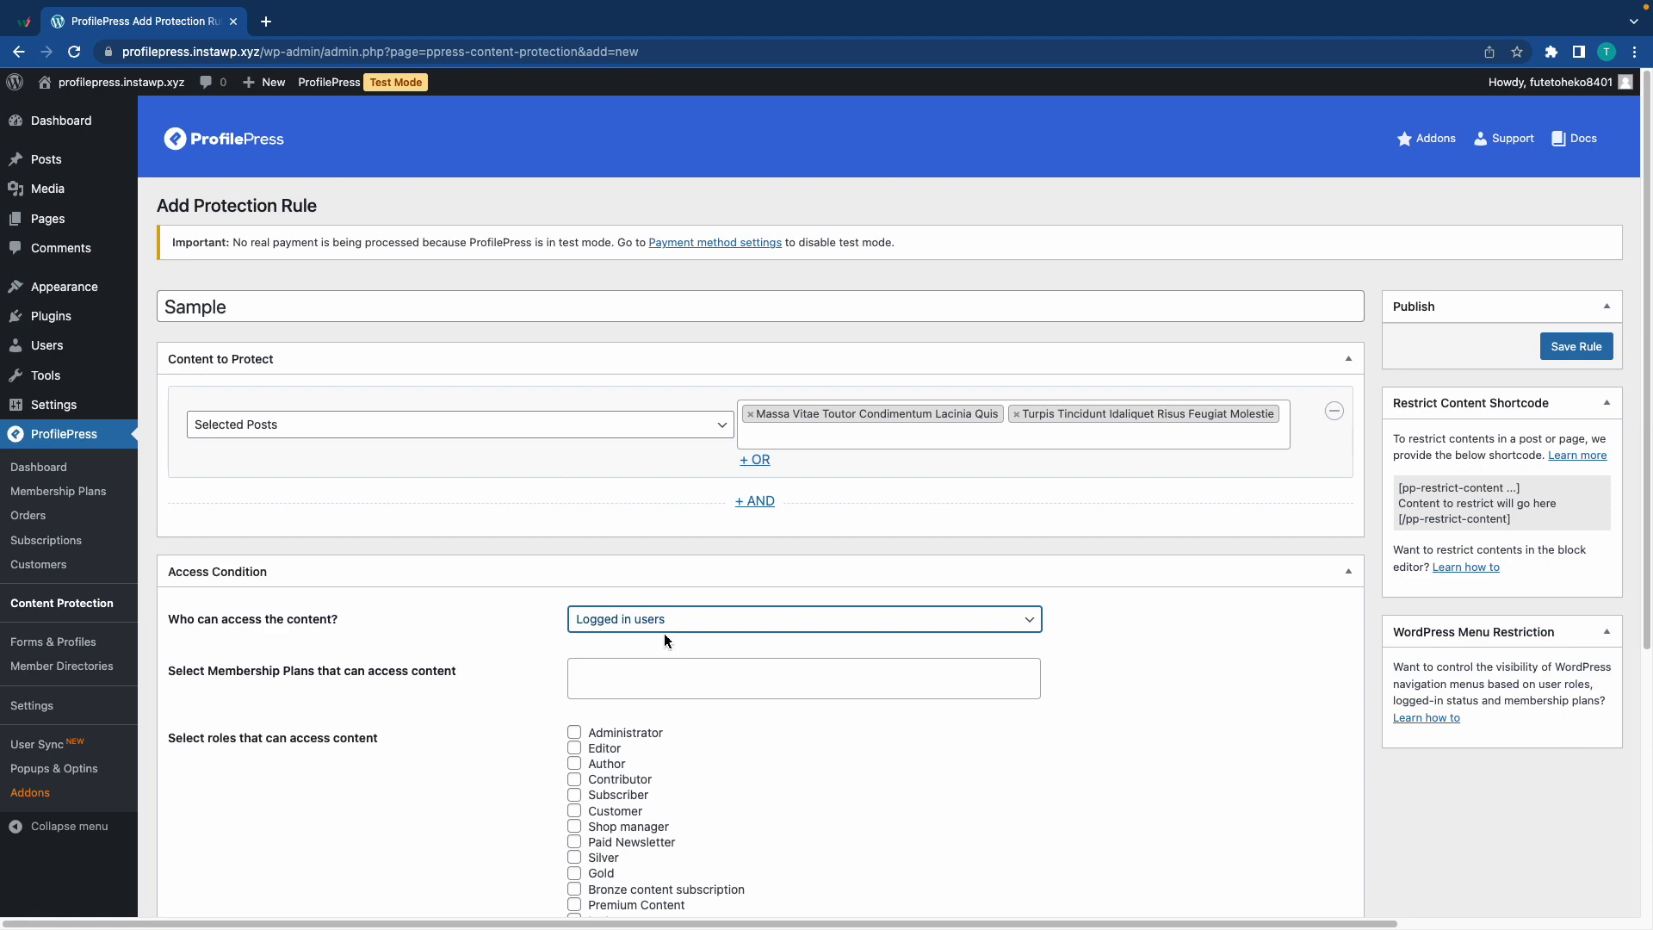
pyautogui.scroll(-5, 664, 637)
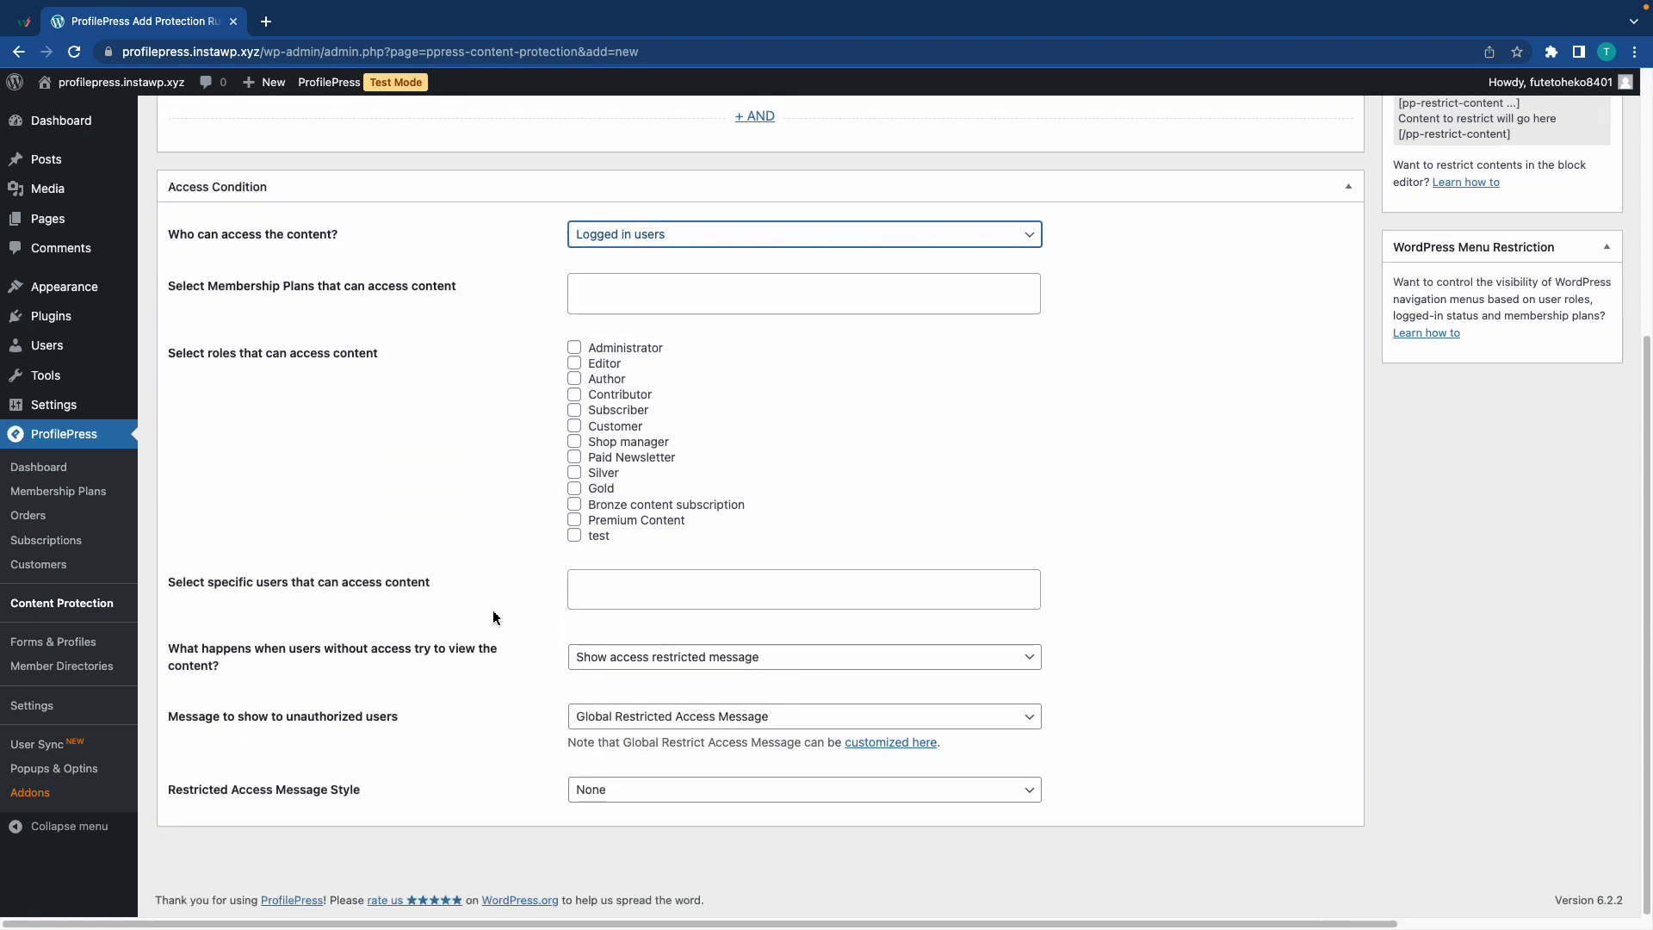
pyautogui.click(609, 585)
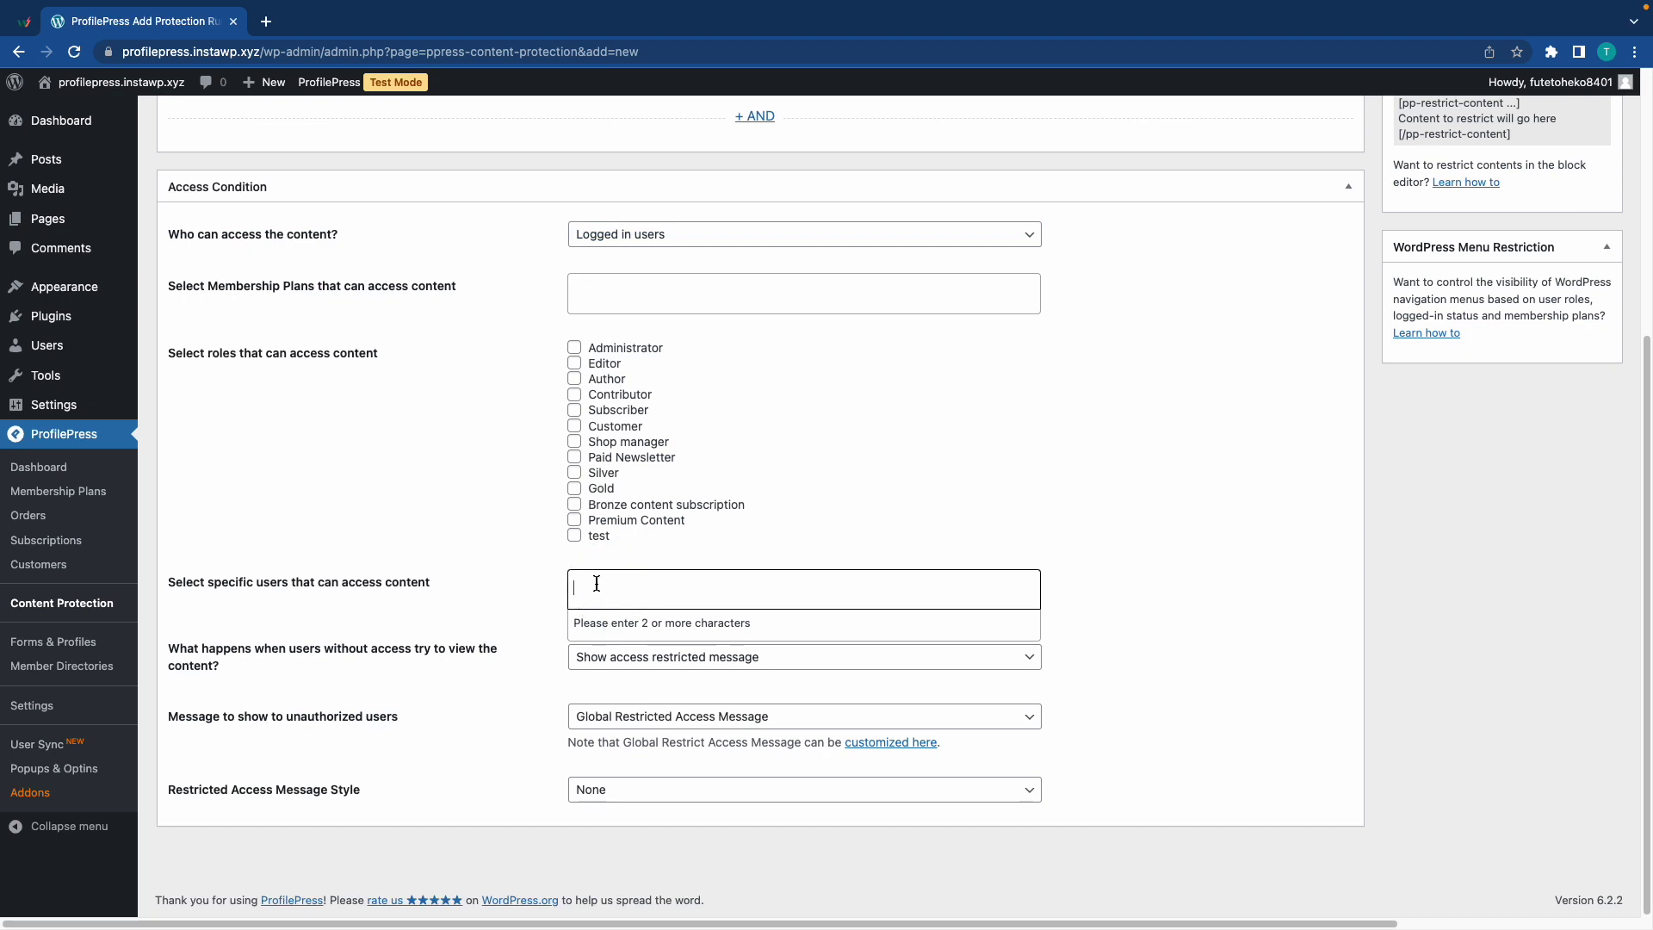
# Step: Keep the Global Restricted Access Message and set the message style to Blur & Fade Effect
pyautogui.click(662, 720)
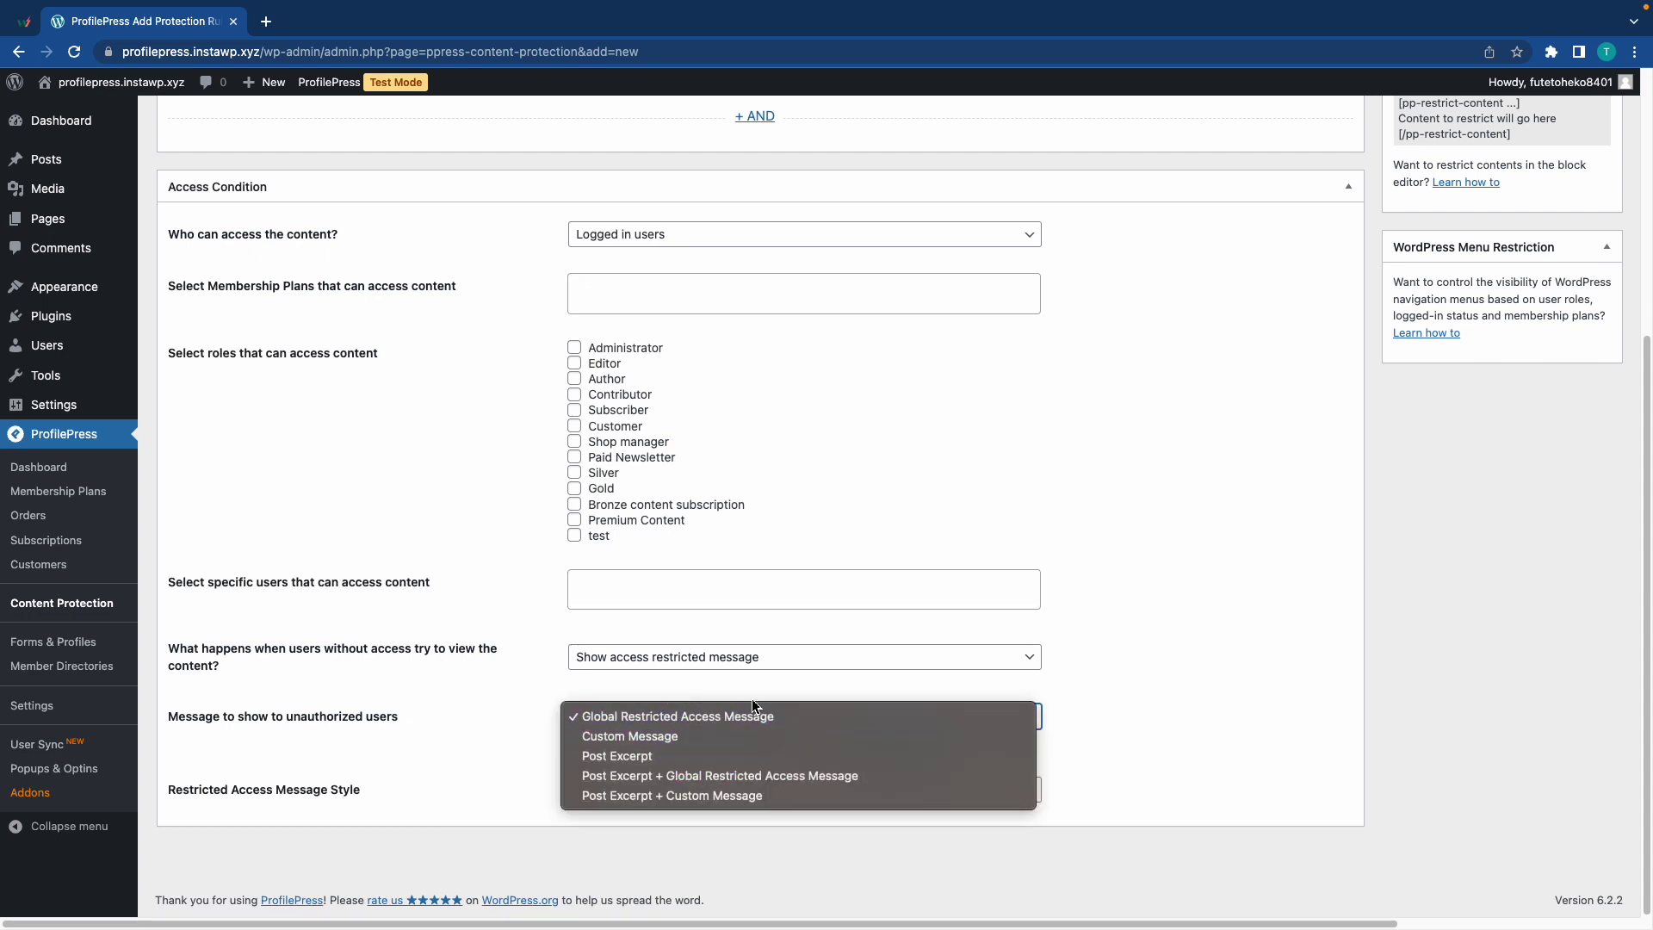
pyautogui.click(521, 703)
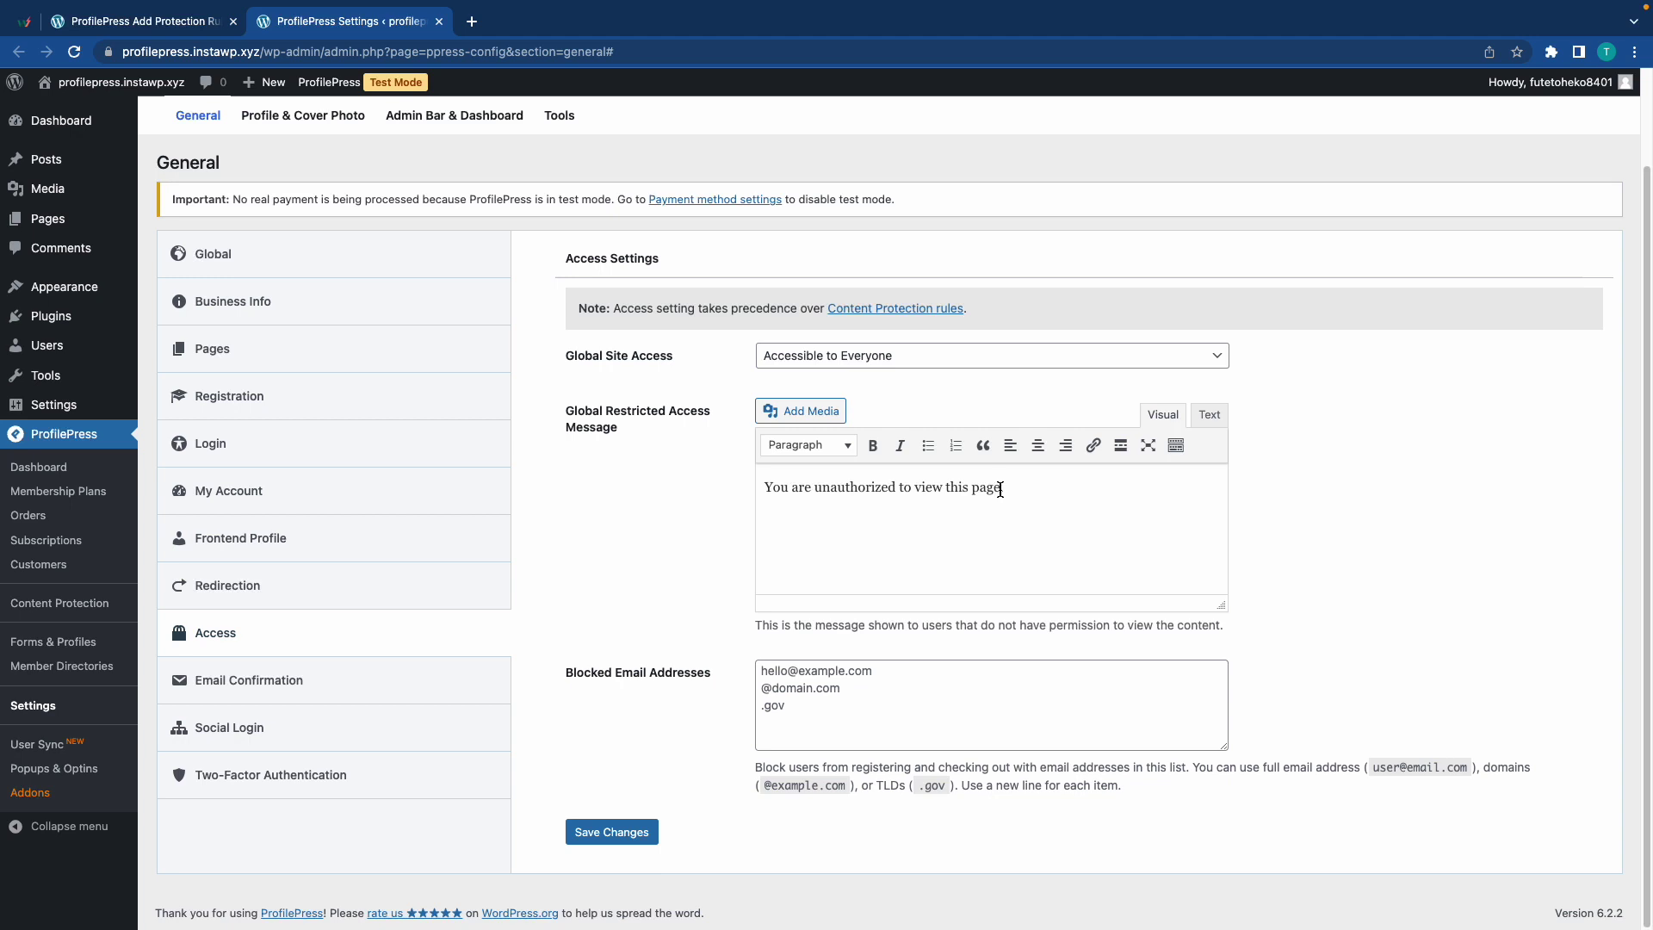
pyautogui.click(439, 21)
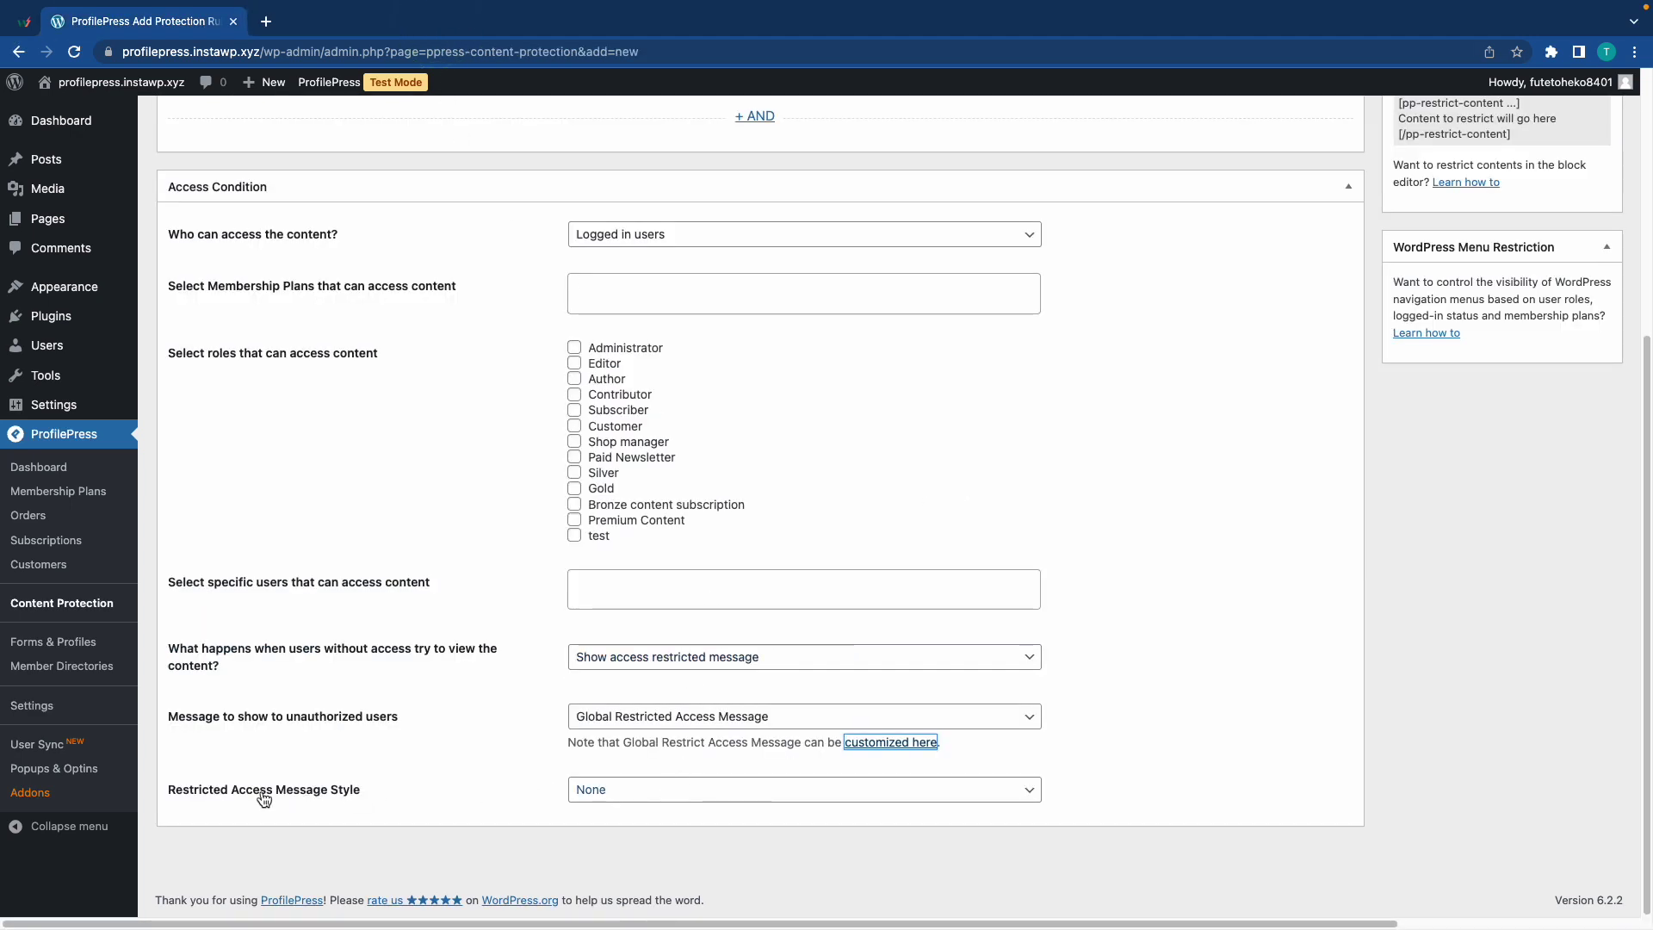
pyautogui.click(674, 789)
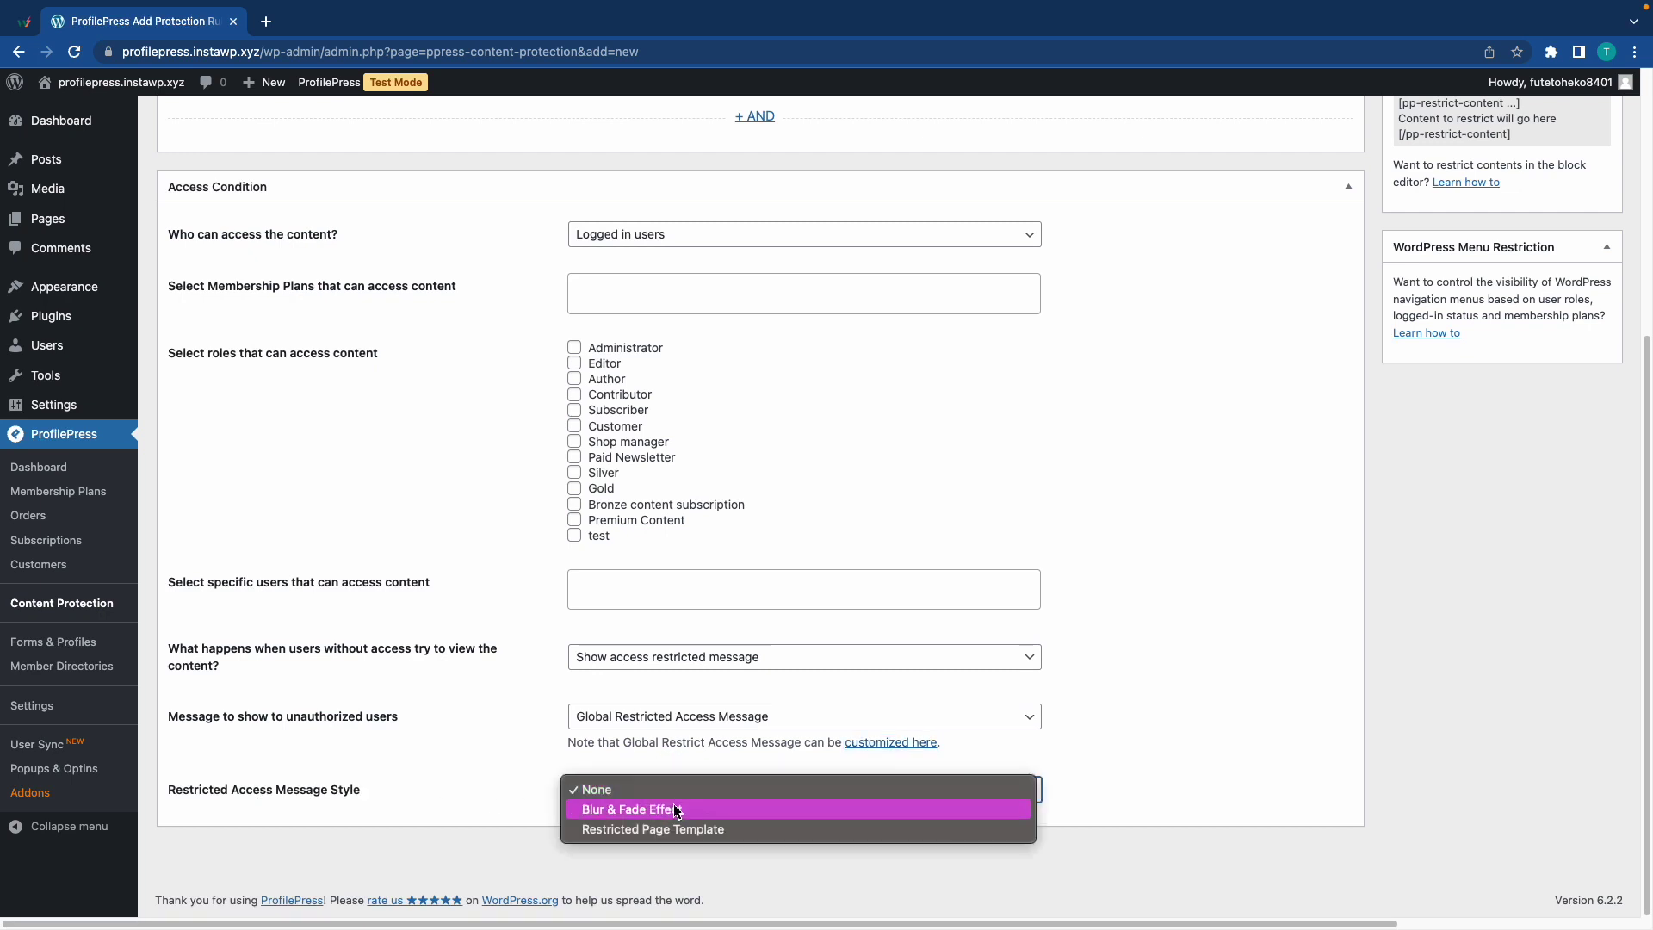
pyautogui.click(654, 806)
pyautogui.scroll(5, 1188, 713)
# Step: Save the Sample rule and open the Massa Vitae post privately to test it
pyautogui.click(1565, 362)
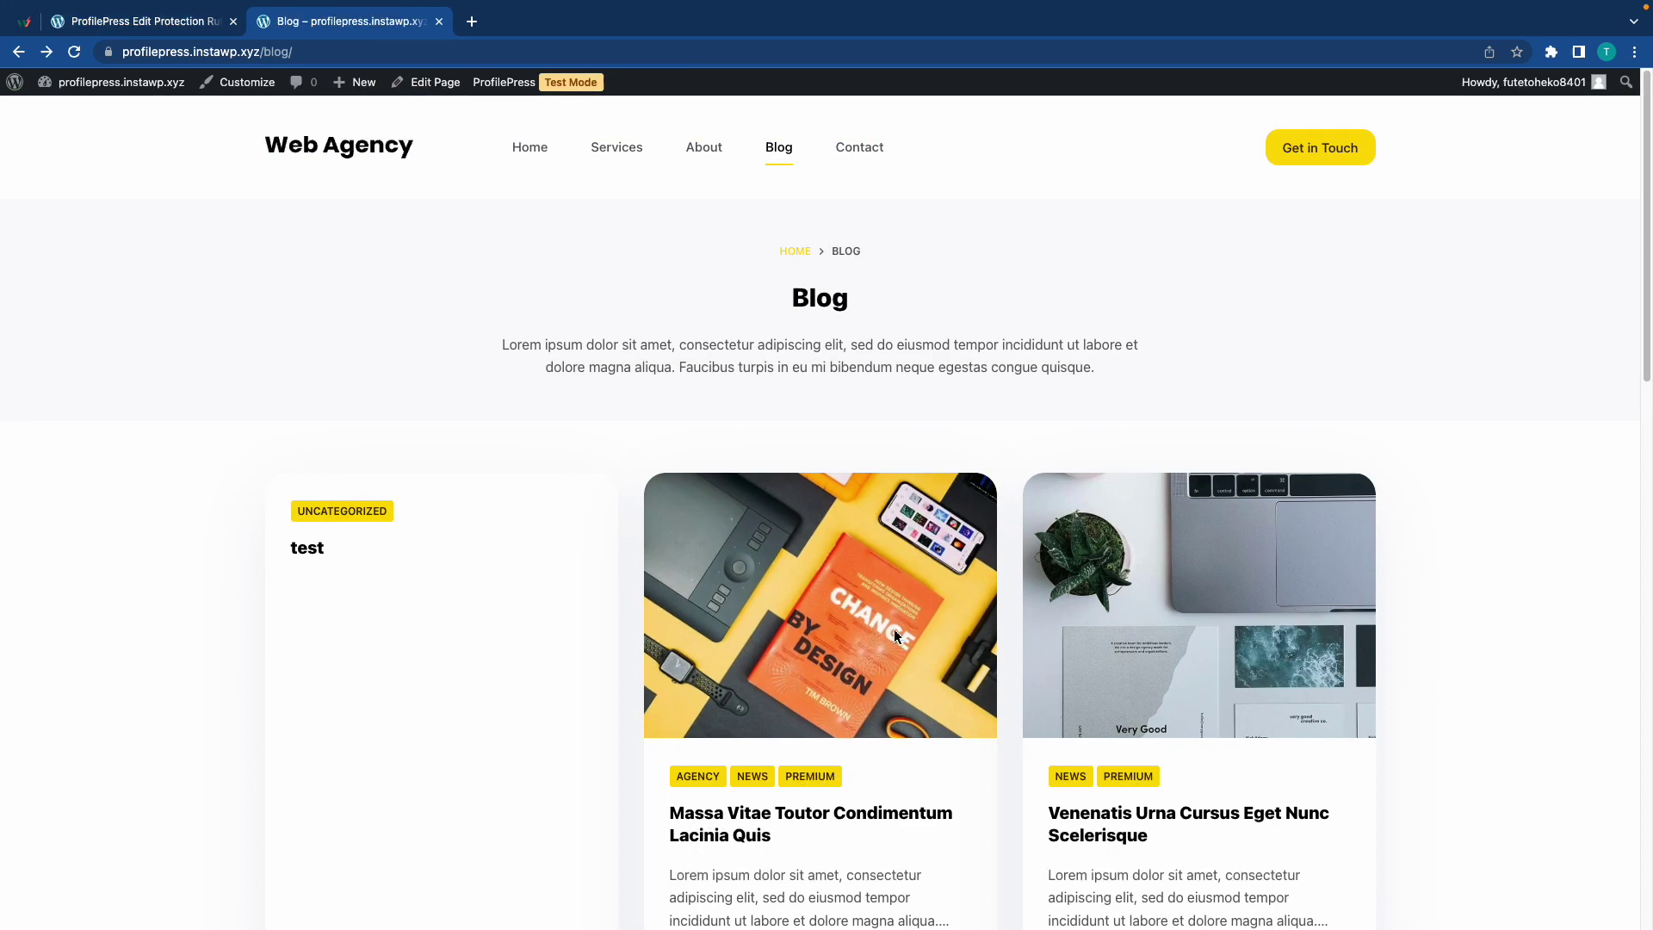
pyautogui.rightClick(893, 628)
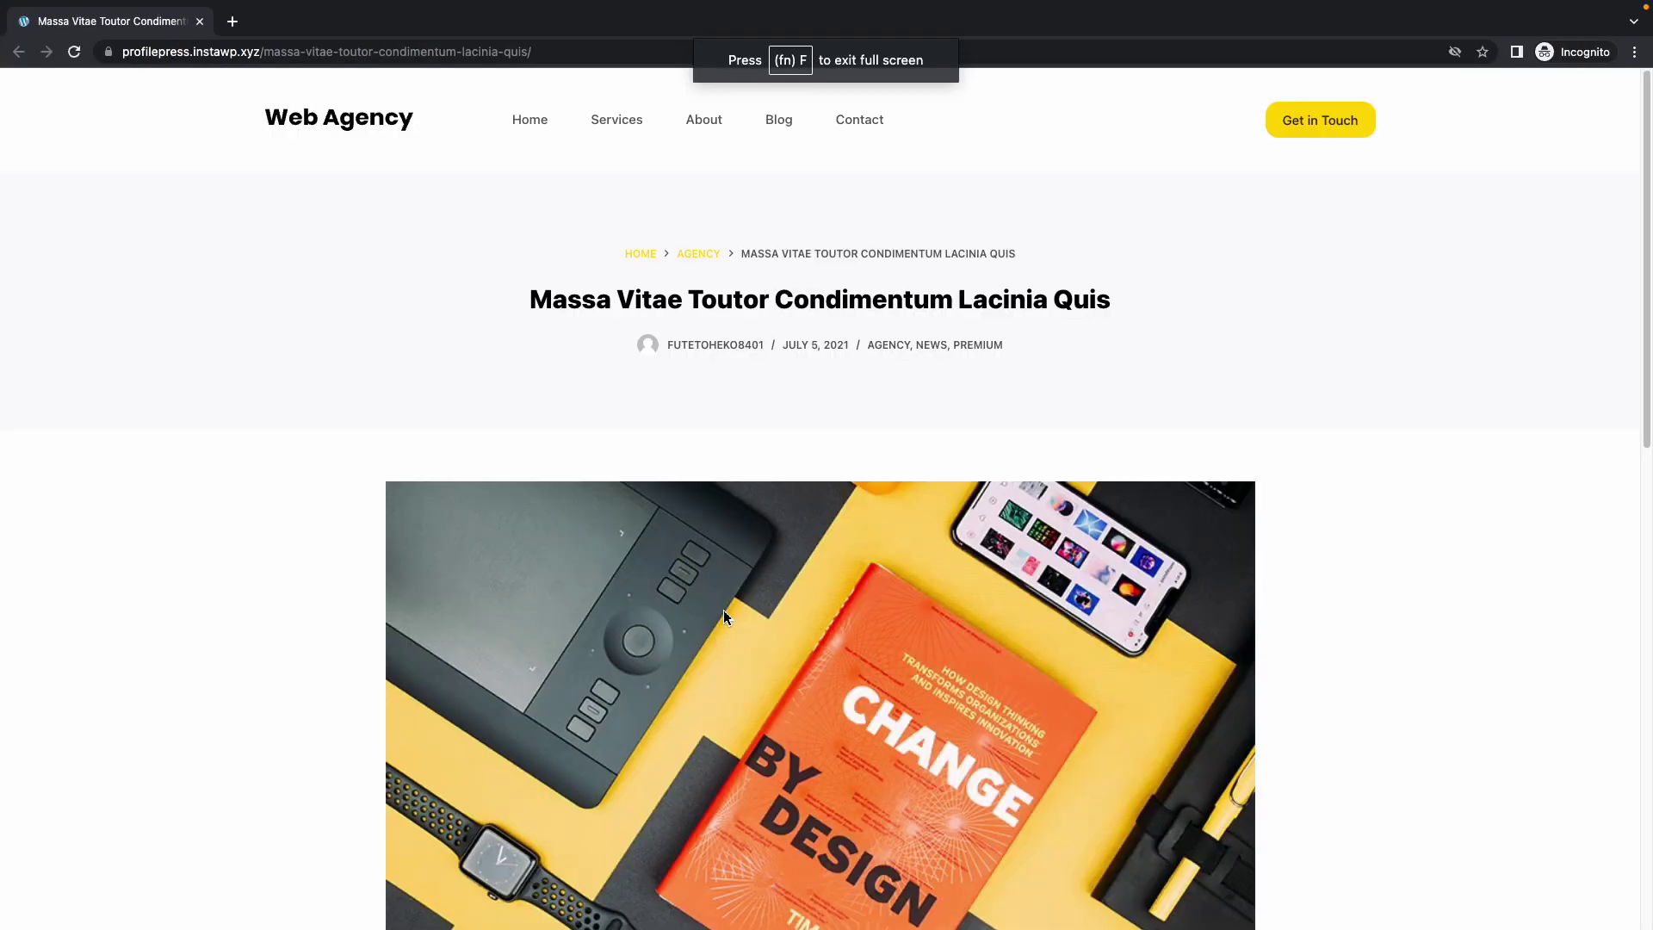
pyautogui.scroll(-9, 727, 607)
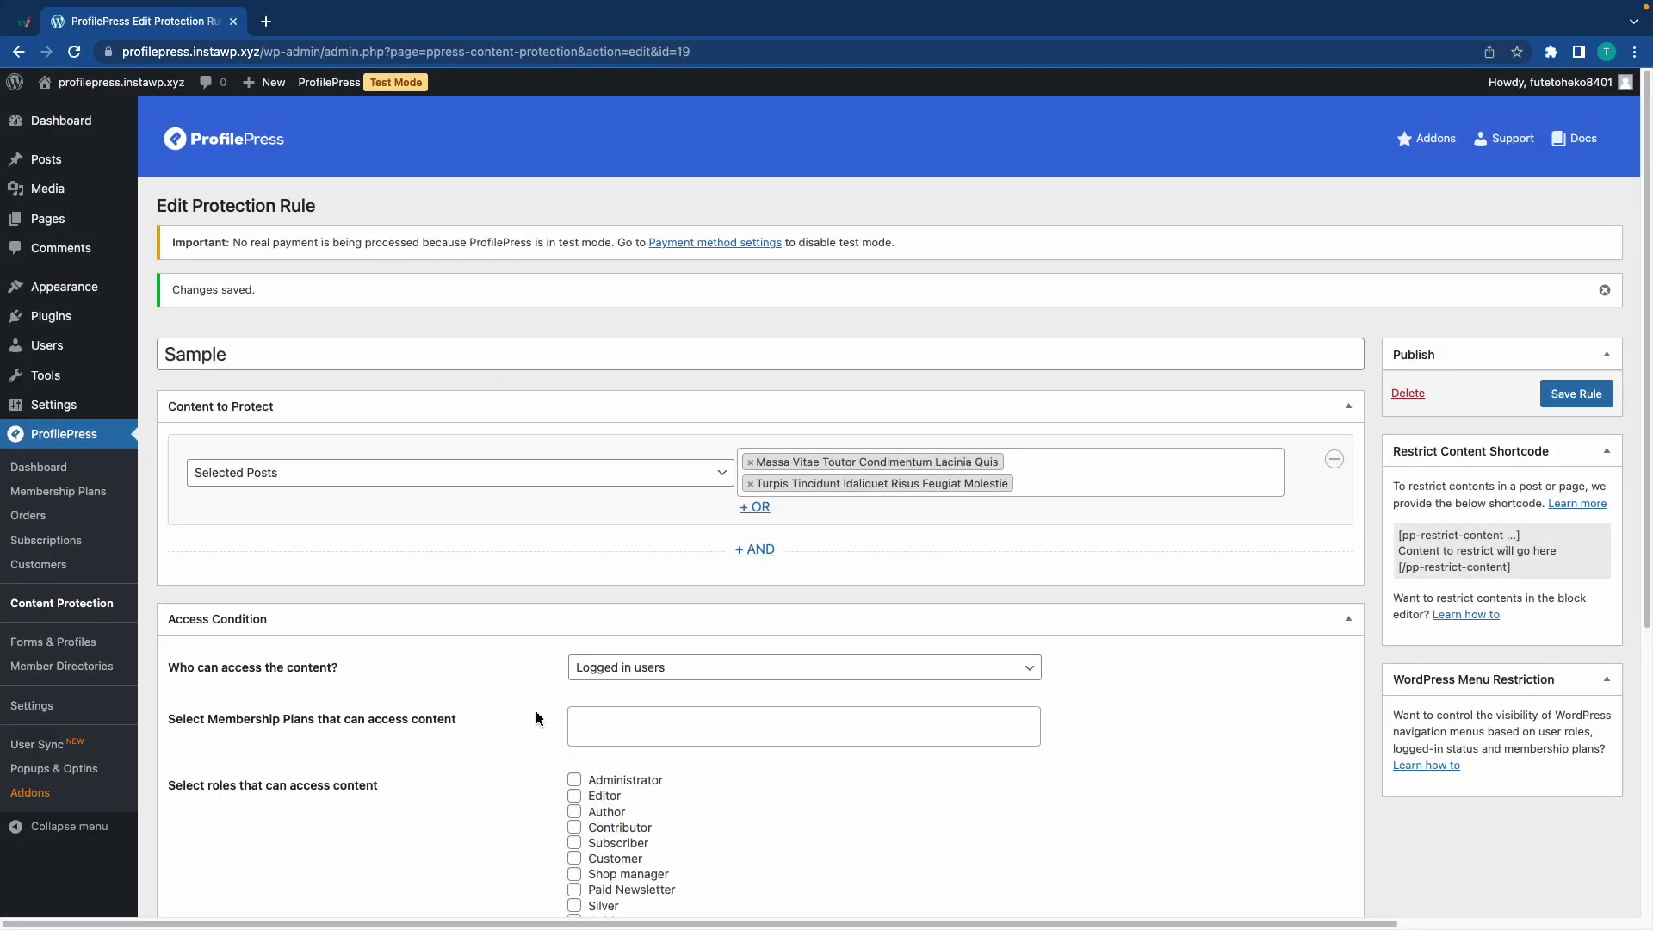
# Step: Leave the plans field empty and open the Membership Plans list in a new tab
pyautogui.click(612, 722)
pyautogui.scroll(-1, 639, 654)
pyautogui.scroll(1, 639, 676)
pyautogui.click(534, 741)
pyautogui.rightClick(69, 496)
pyautogui.click(110, 499)
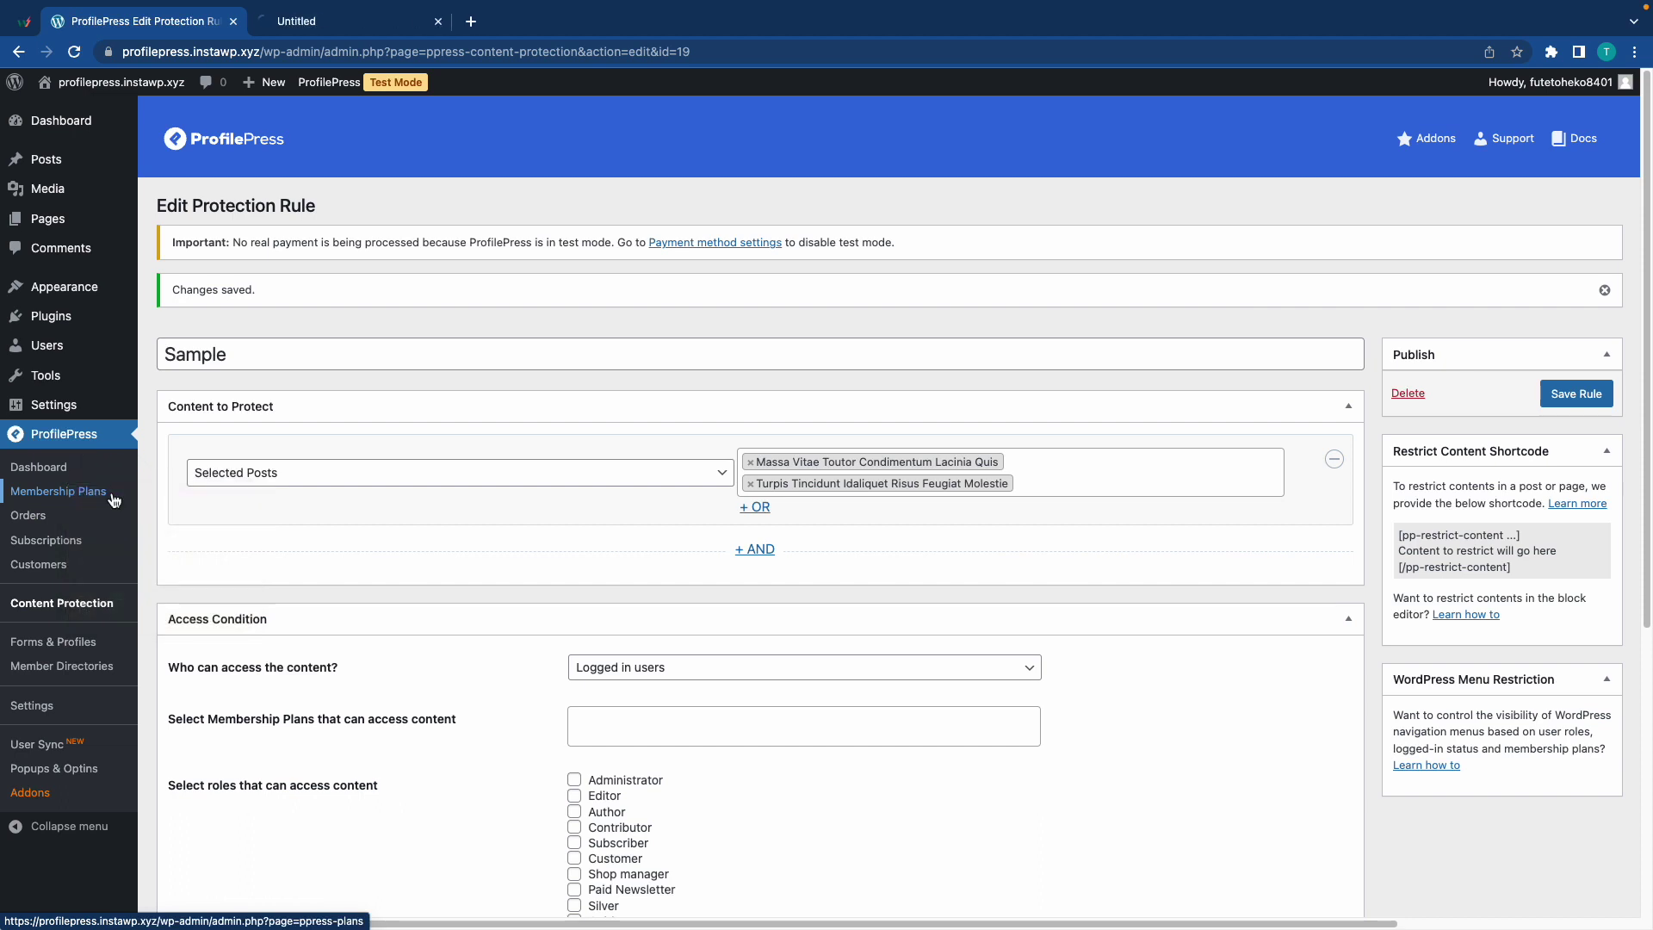
# Step: Start a new membership plan named 'tes' and step through its description and user role fields
pyautogui.click(334, 25)
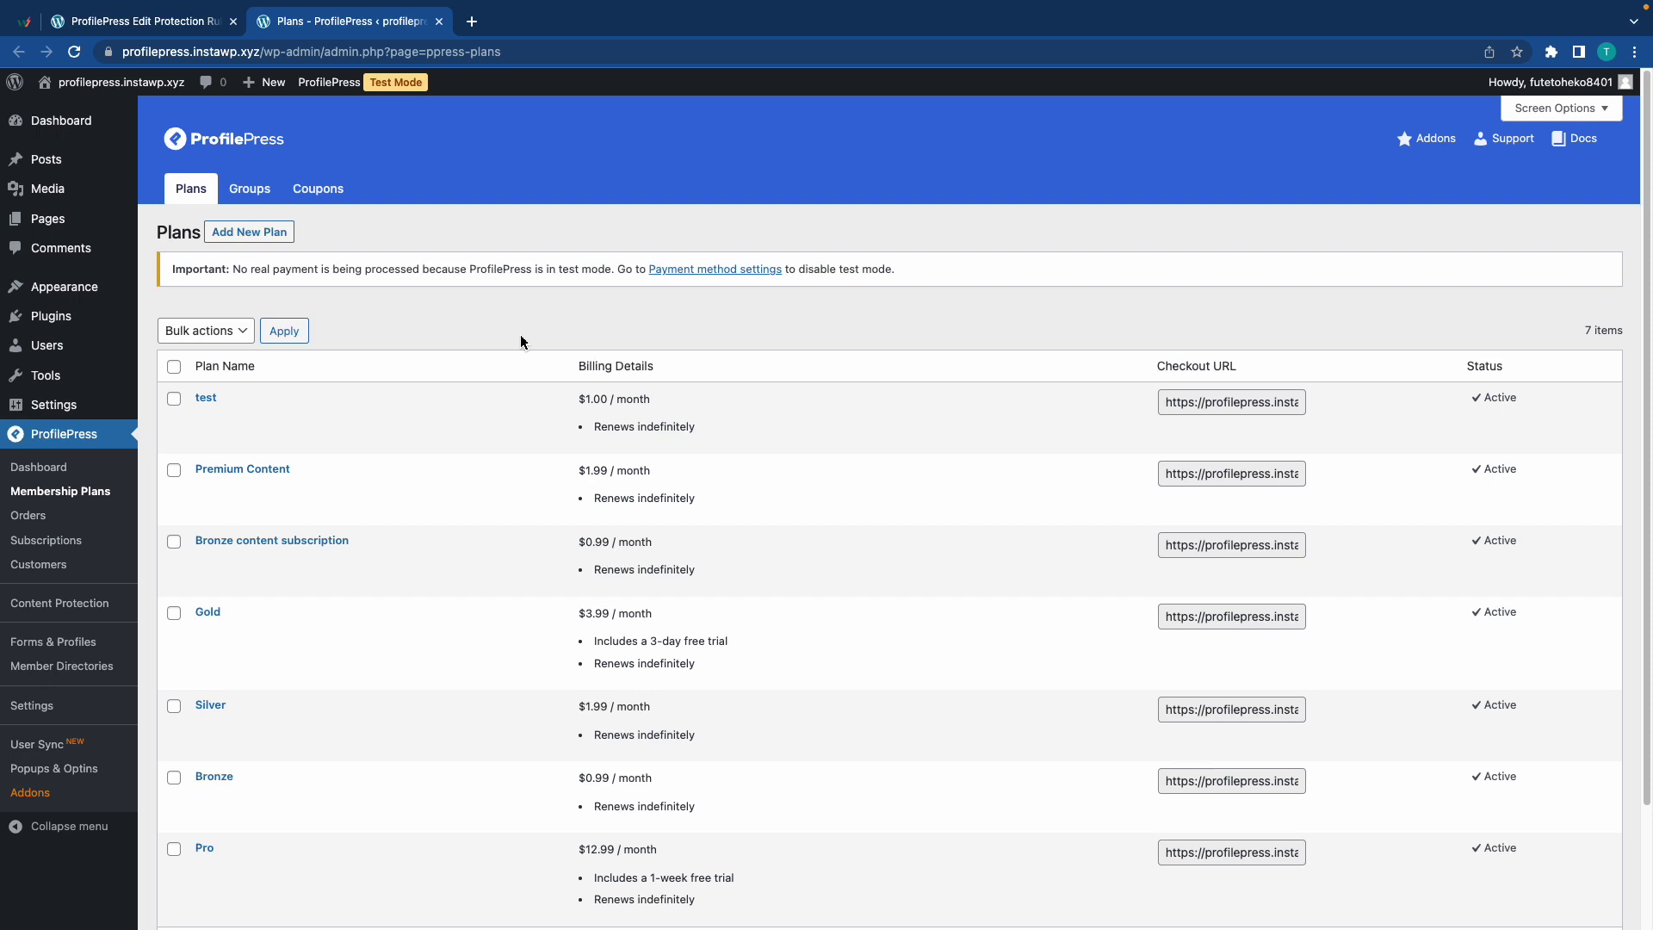
pyautogui.click(279, 233)
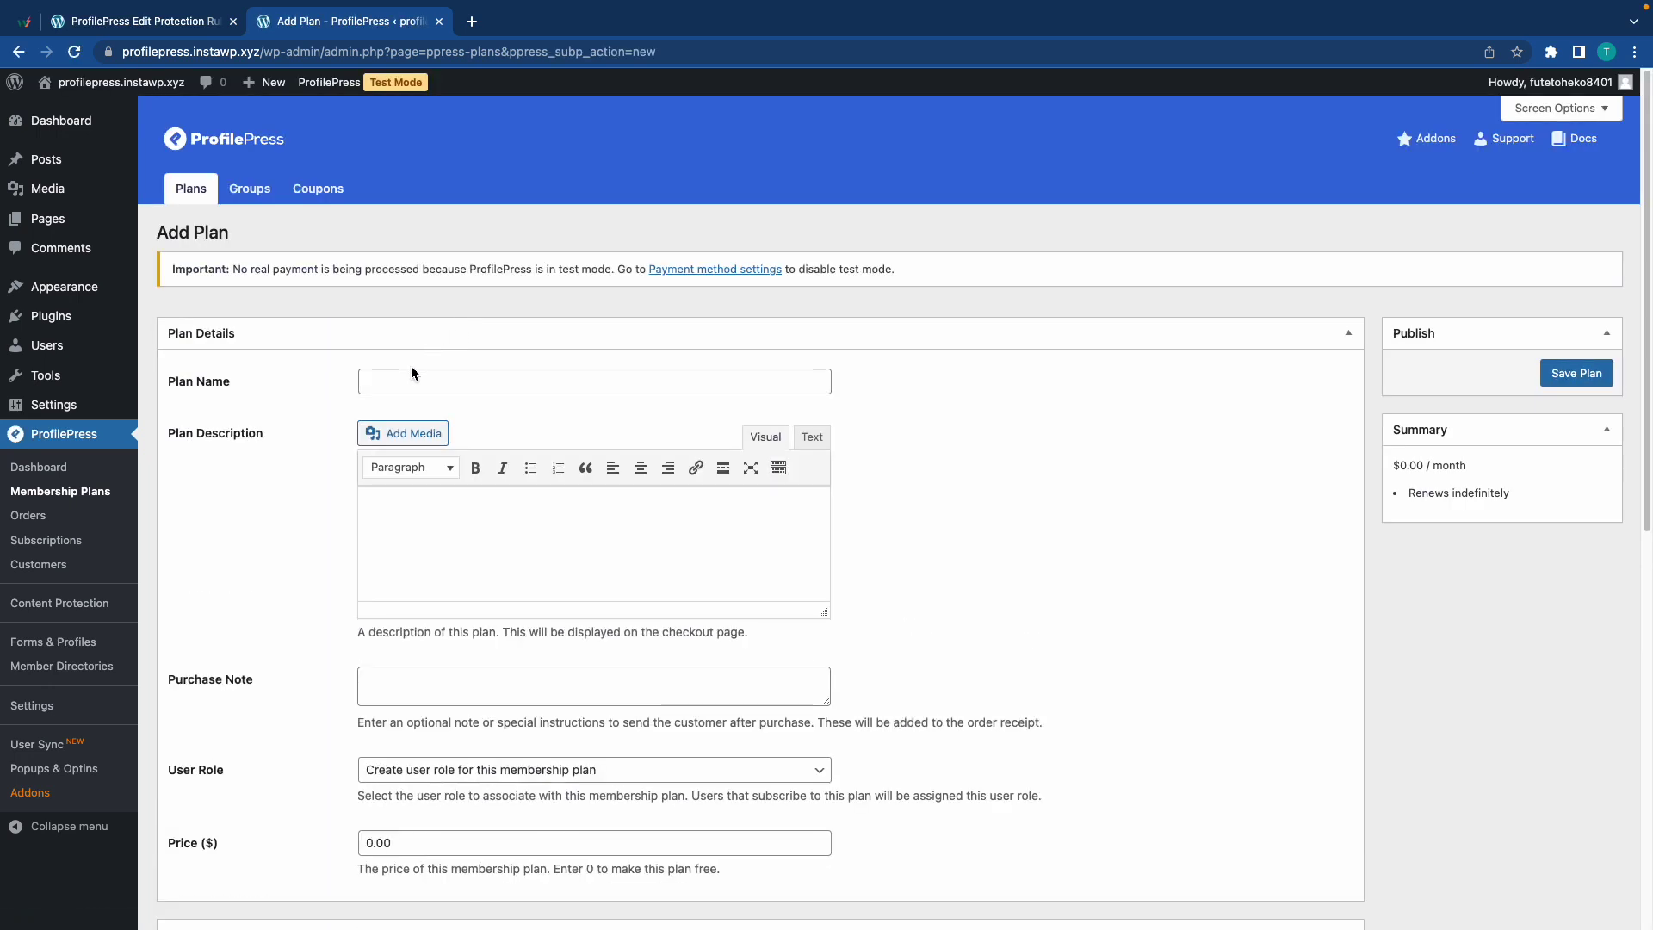
pyautogui.click(408, 370)
pyautogui.write('test2')
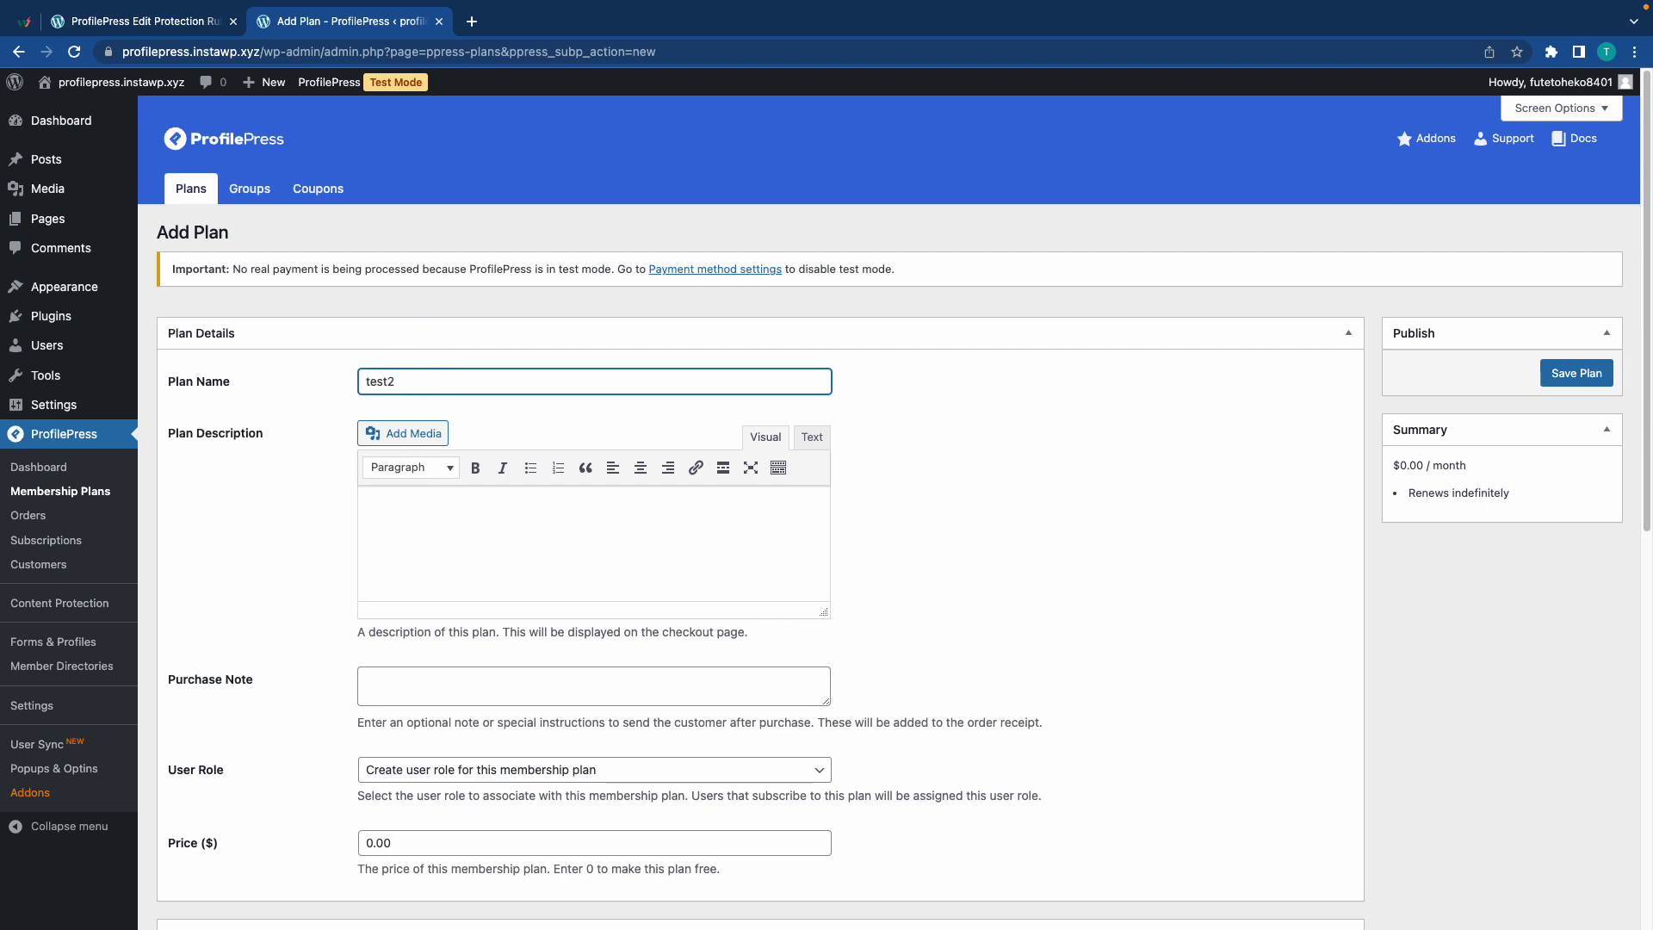
pyautogui.click(439, 535)
pyautogui.scroll(-2, 516, 530)
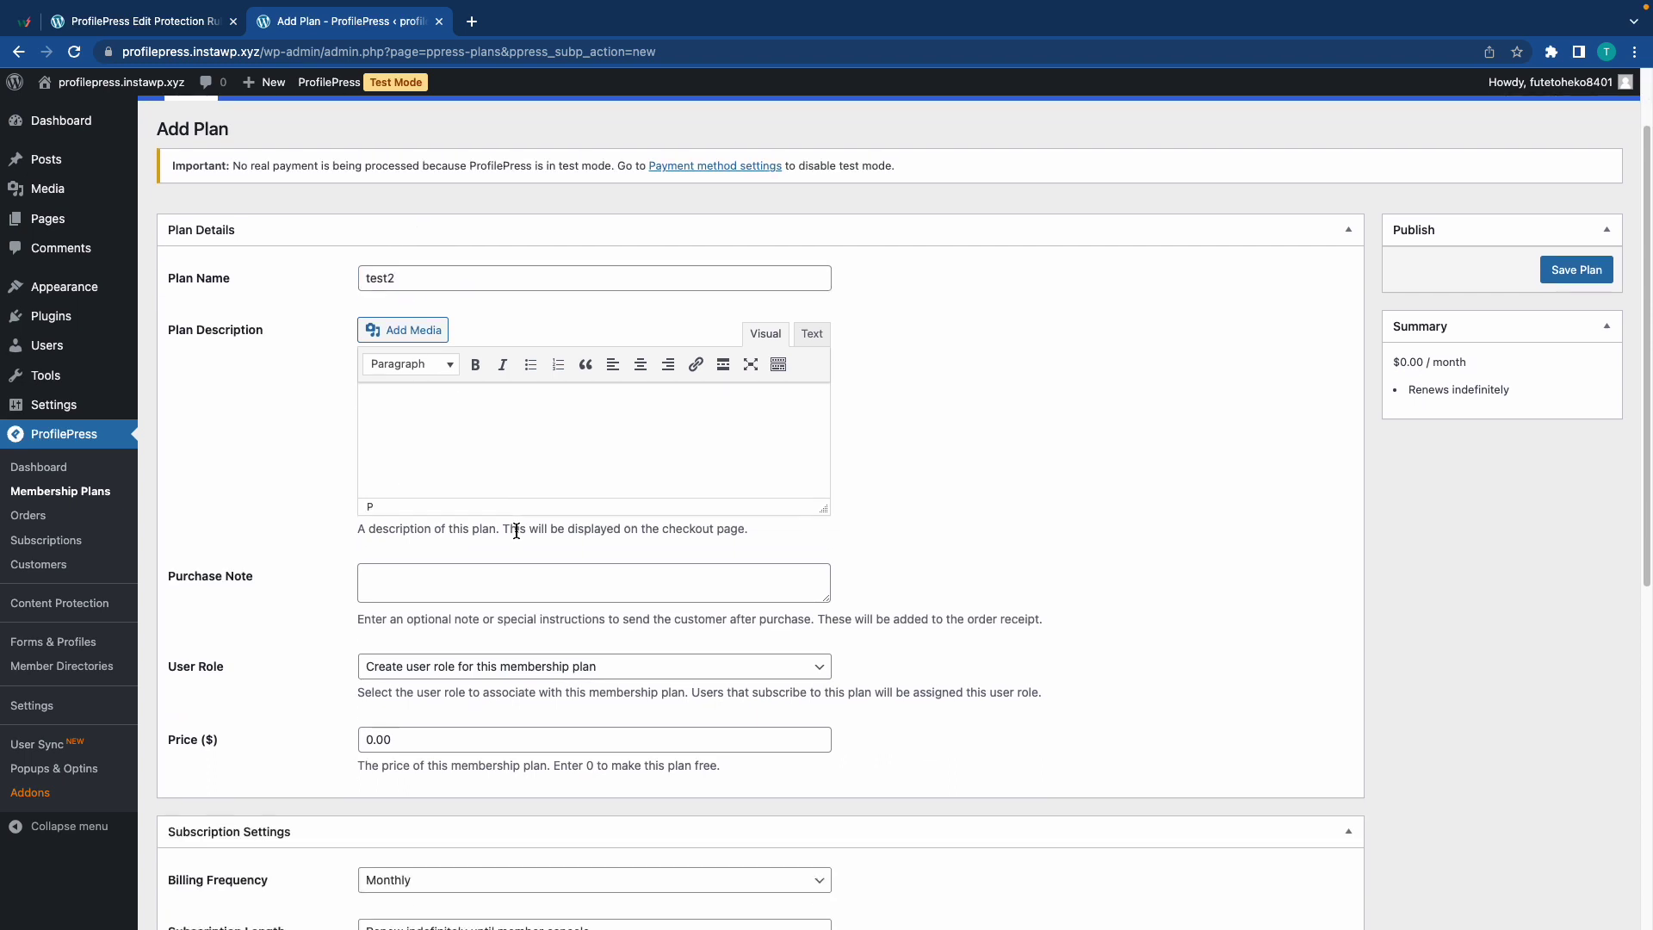
pyautogui.click(439, 576)
pyautogui.scroll(-2, 451, 573)
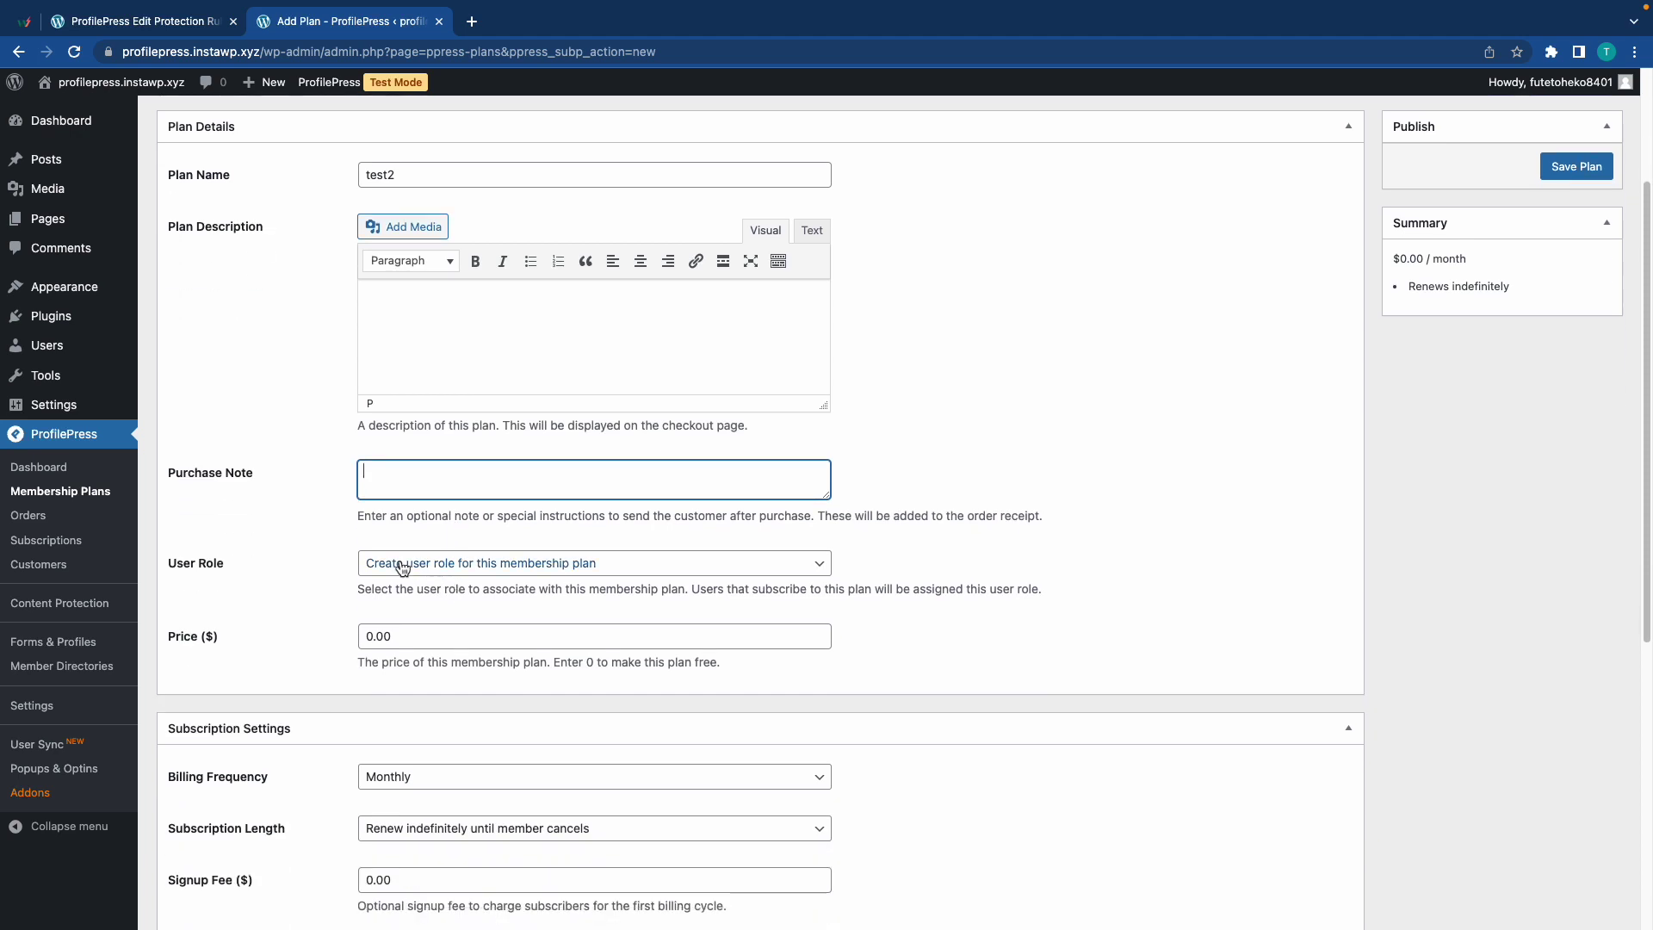
pyautogui.click(451, 565)
pyautogui.click(456, 565)
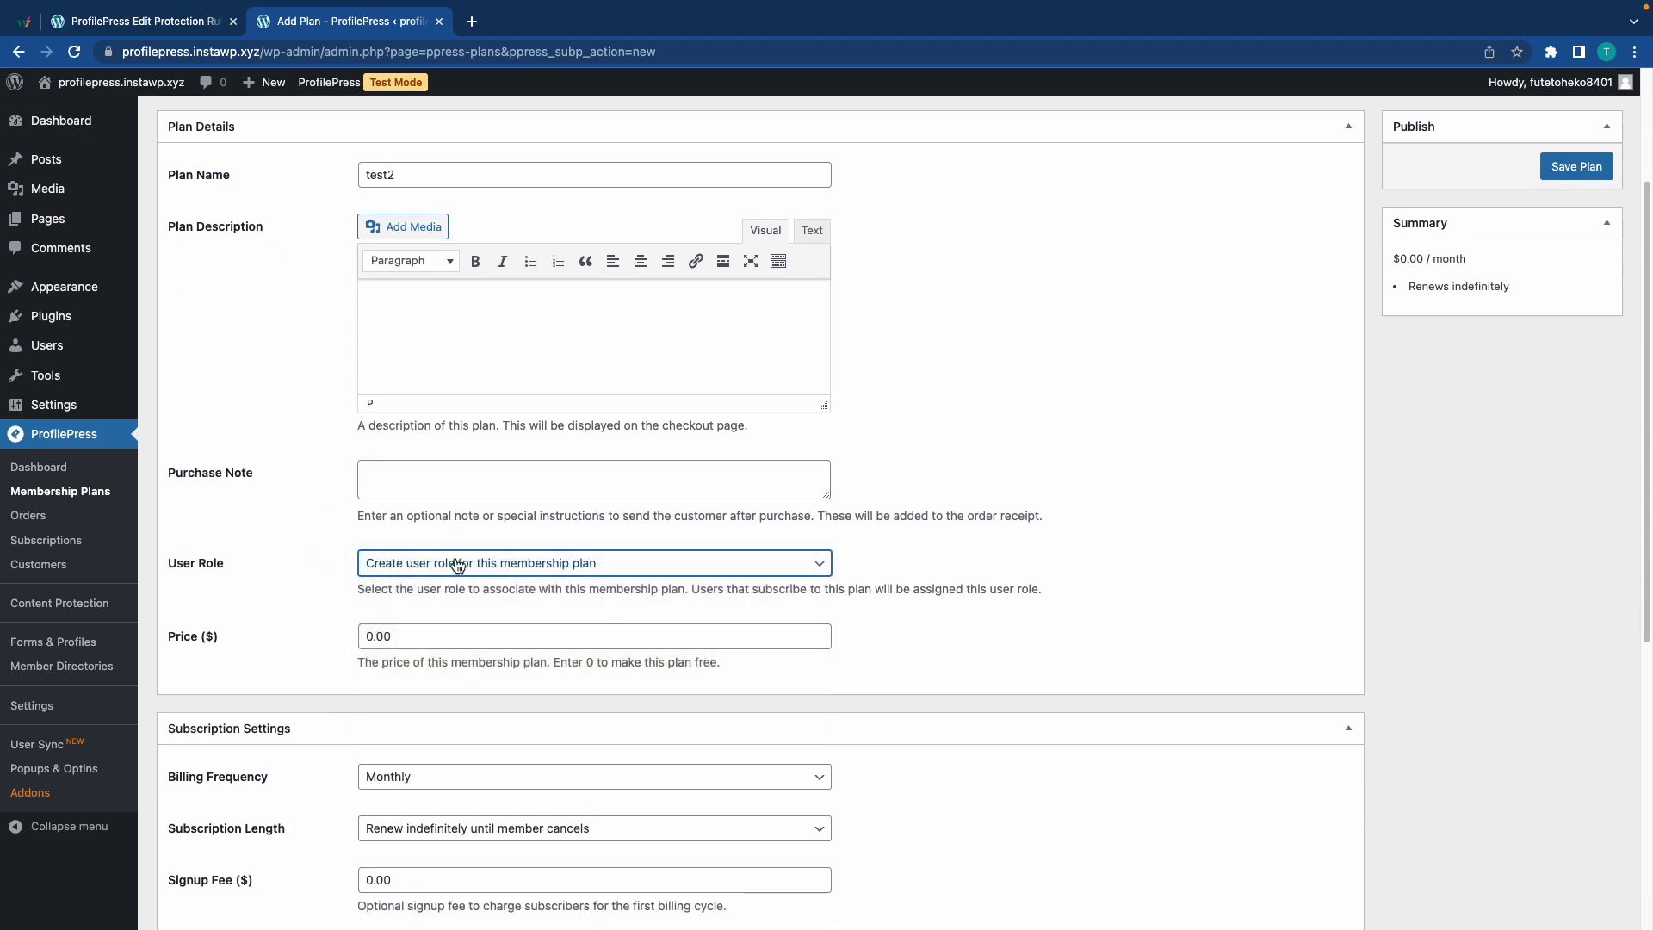
# Step: Set price 2.00 with Monthly billing, renewing indefinitely, and Free Trial left disabled
pyautogui.moveTo(439, 635); pyautogui.dragTo(350, 643)
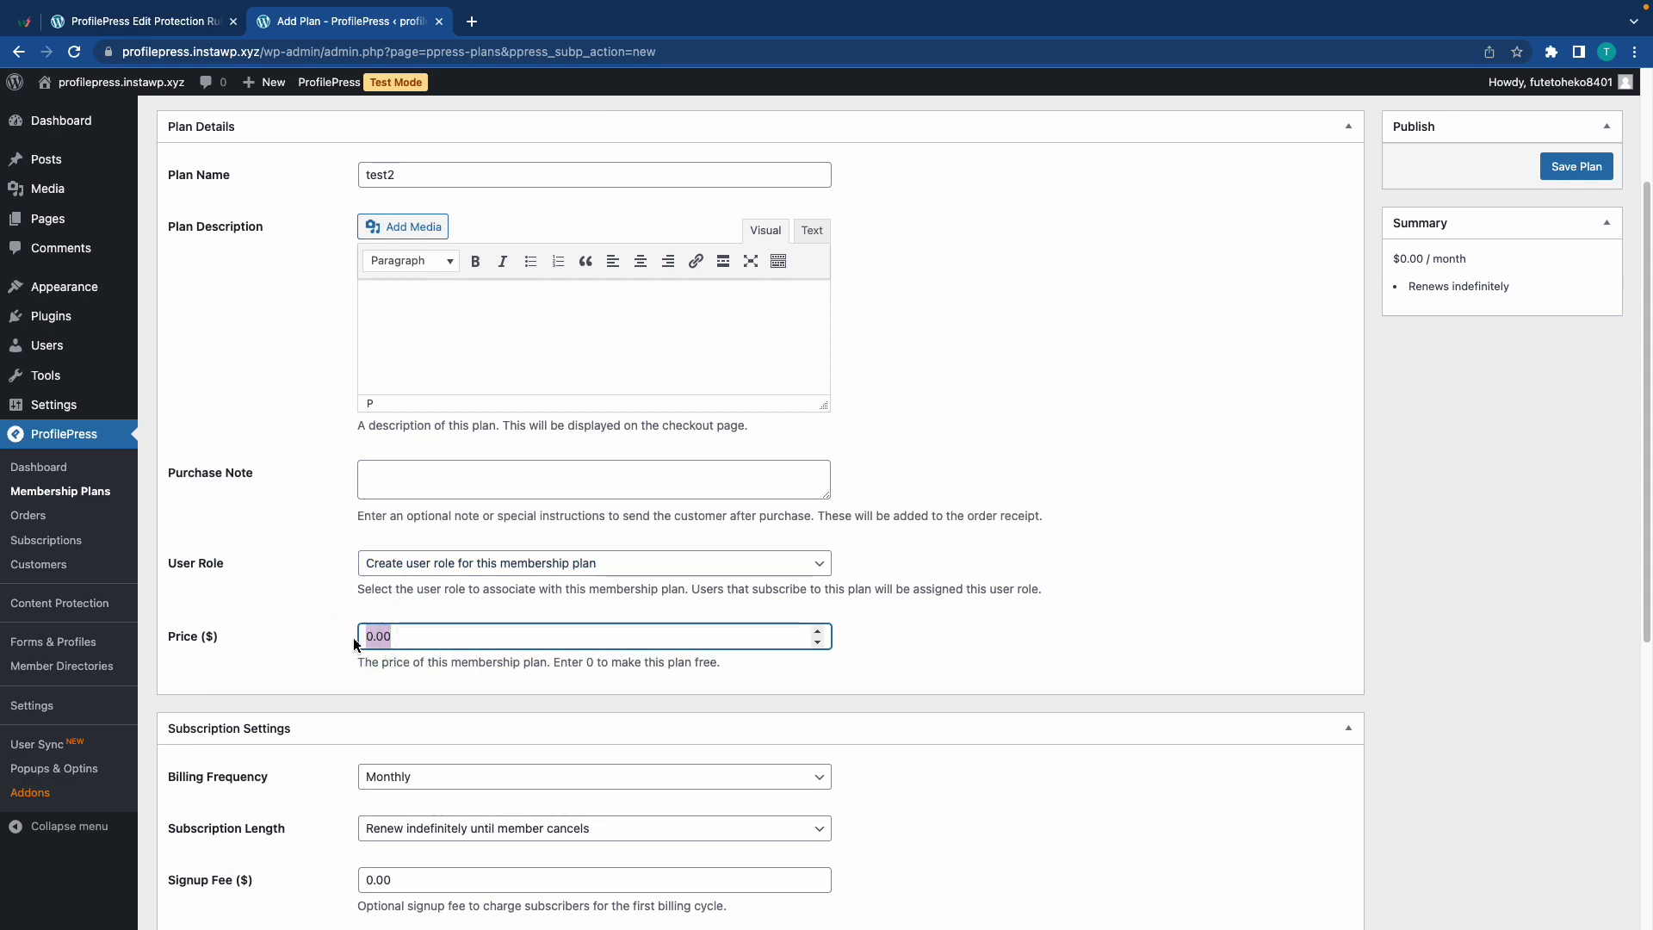
pyautogui.write('2')
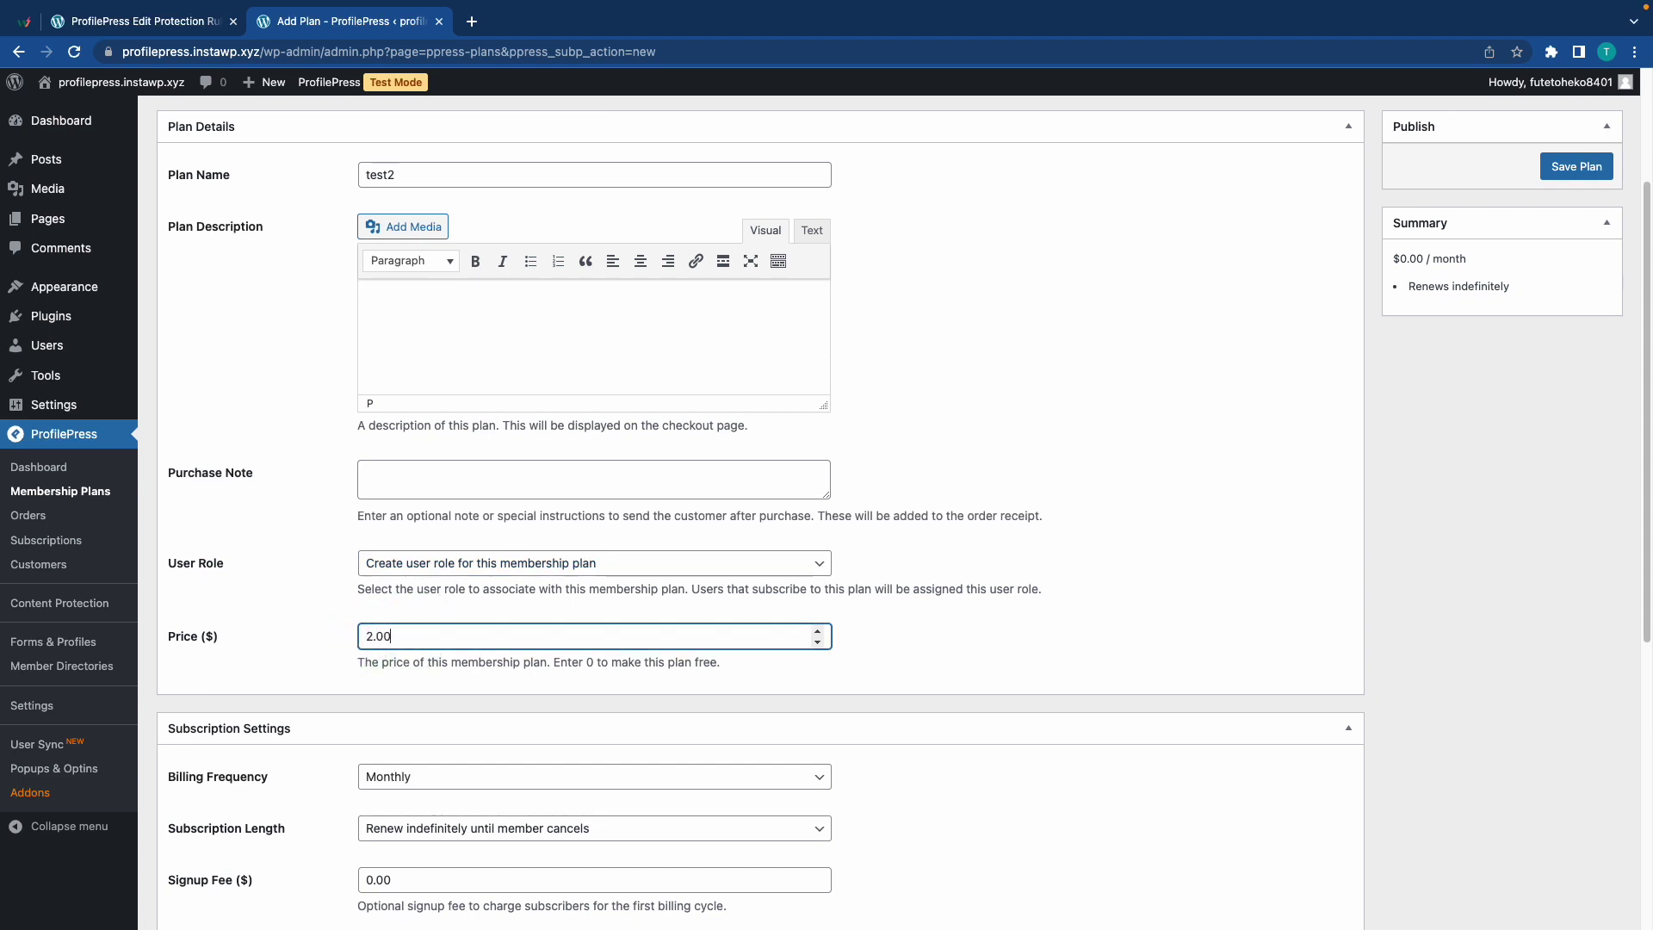
pyautogui.scroll(-2, 422, 659)
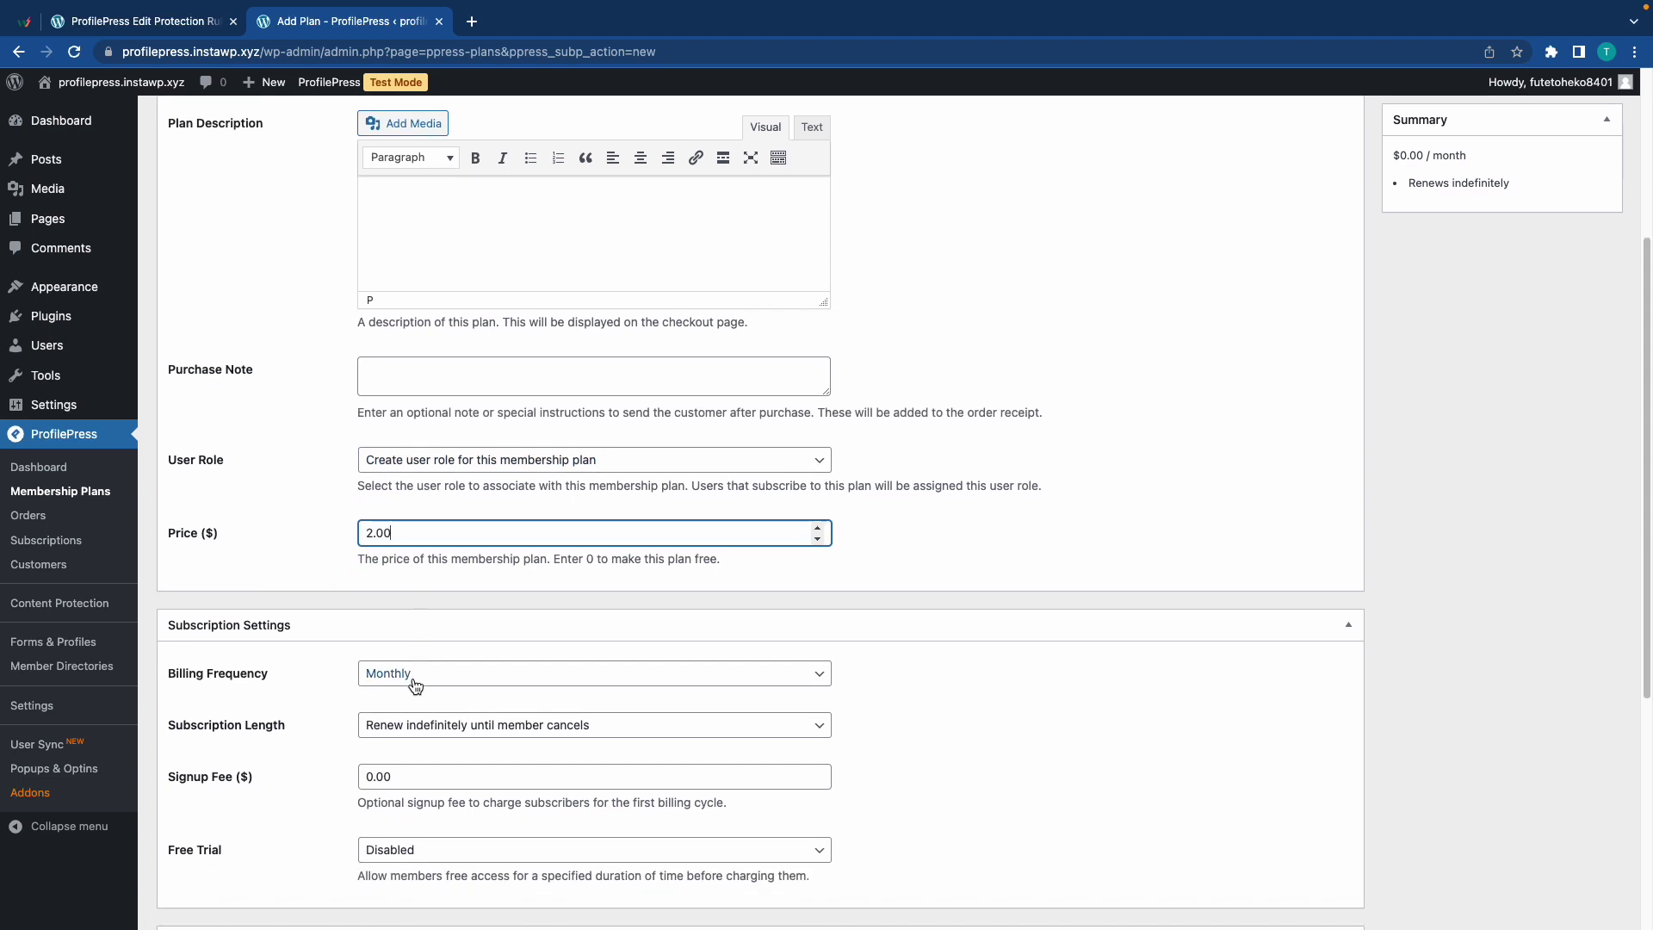
pyautogui.click(420, 678)
pyautogui.click(411, 633)
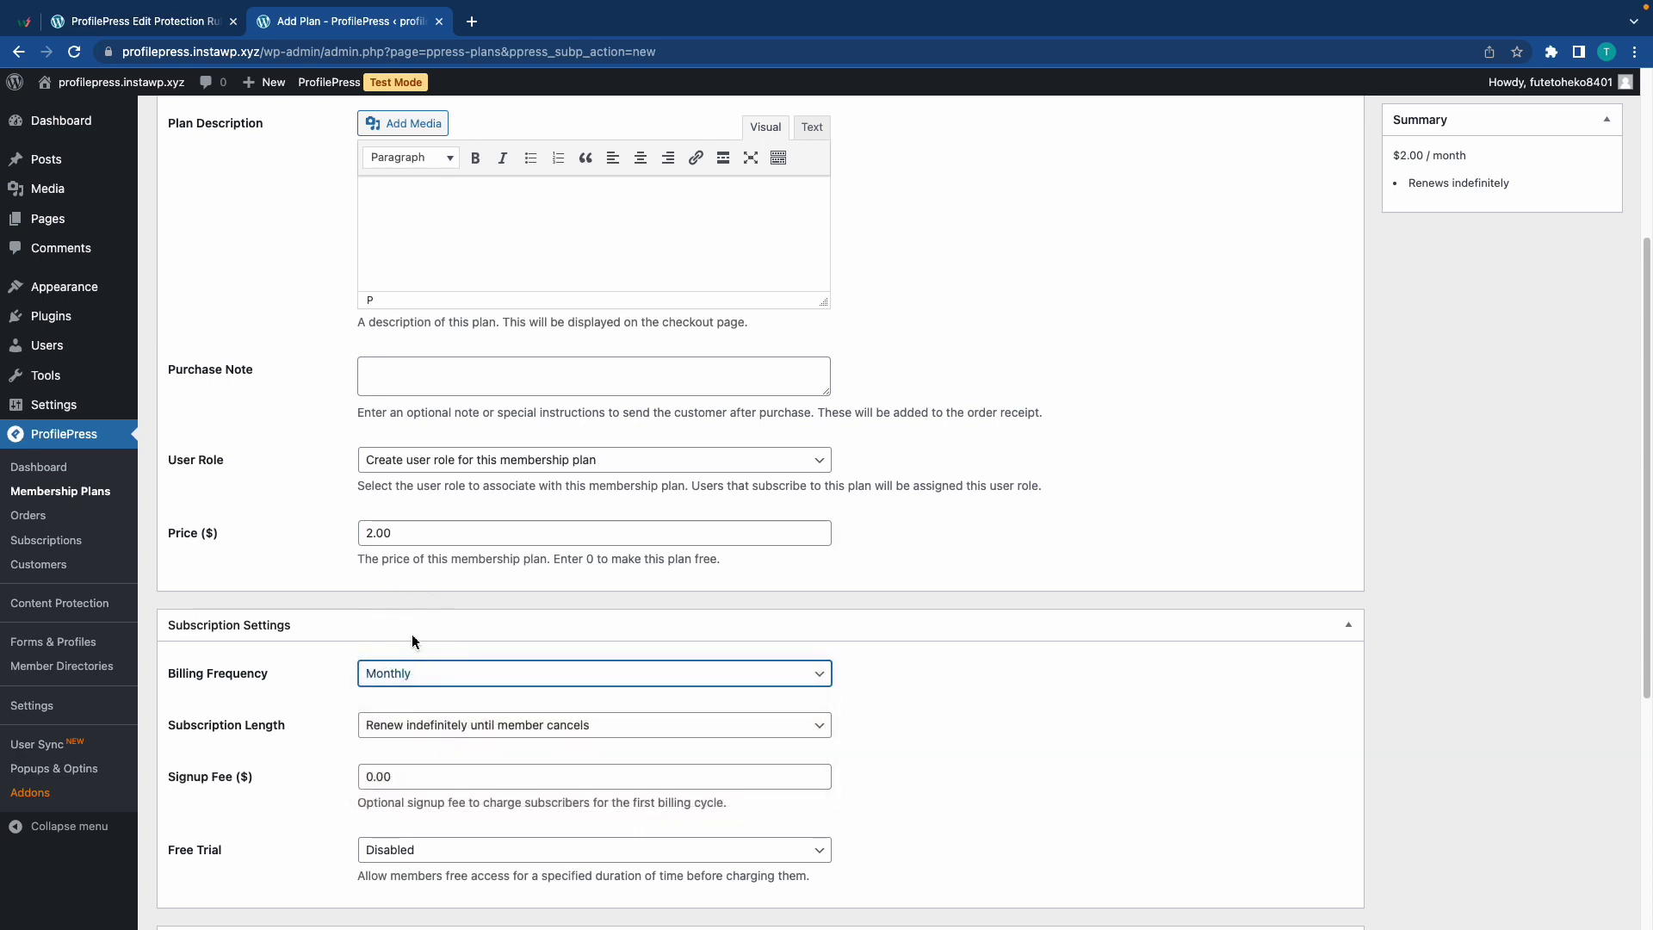
pyautogui.scroll(-2, 412, 634)
pyautogui.click(425, 629)
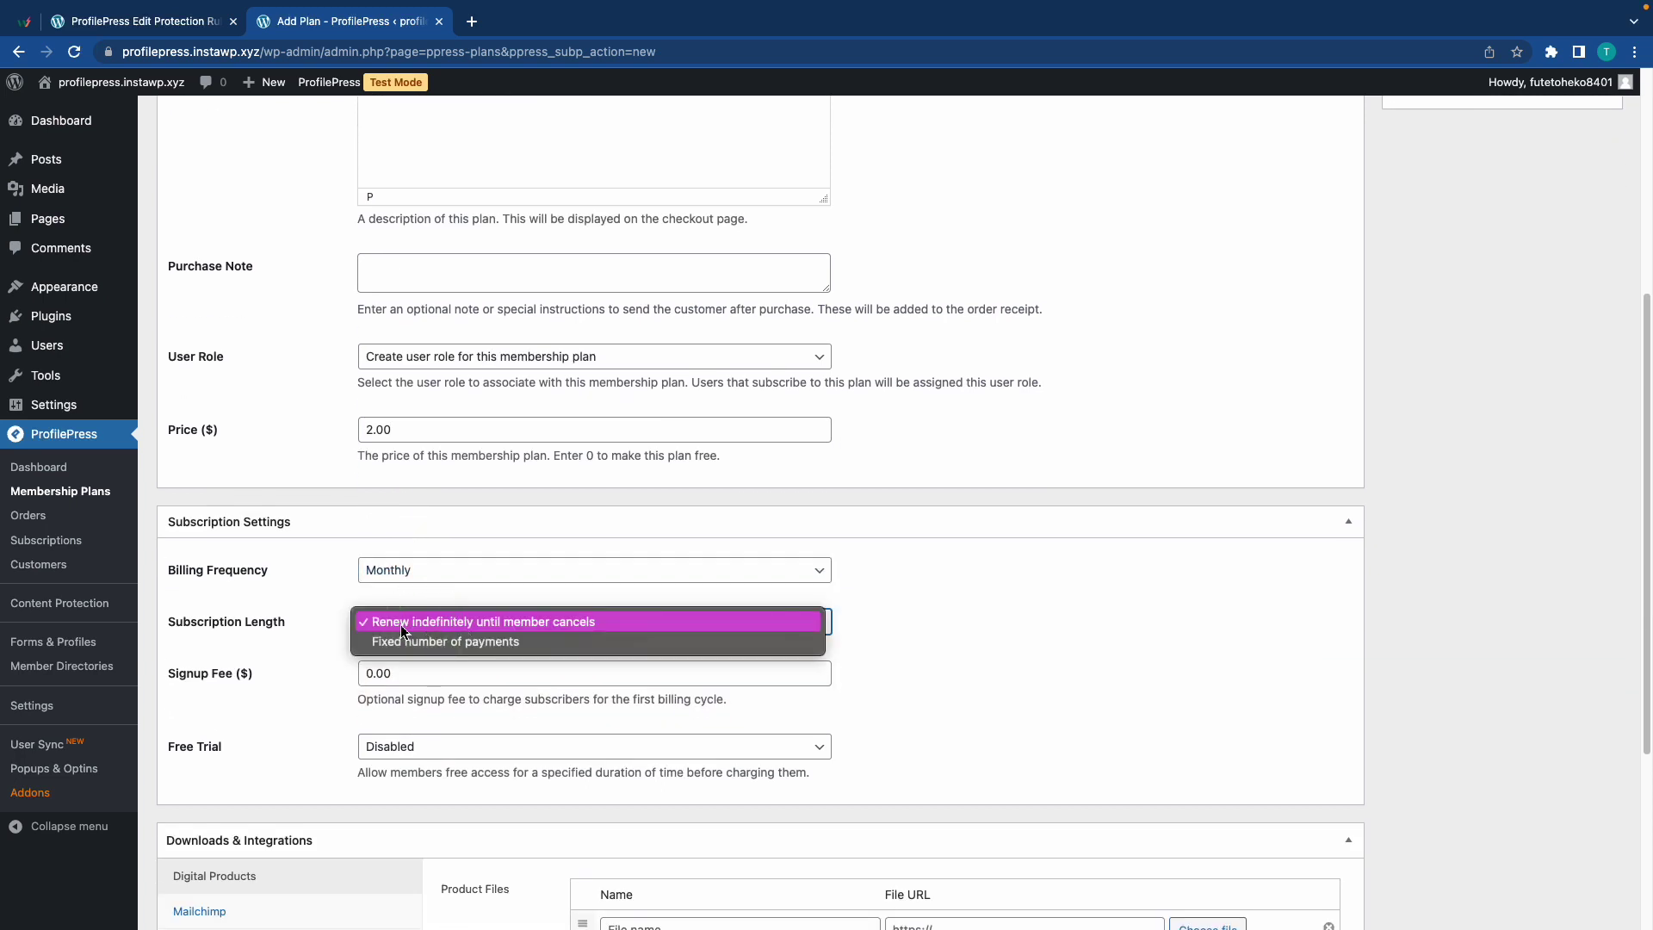
pyautogui.click(464, 627)
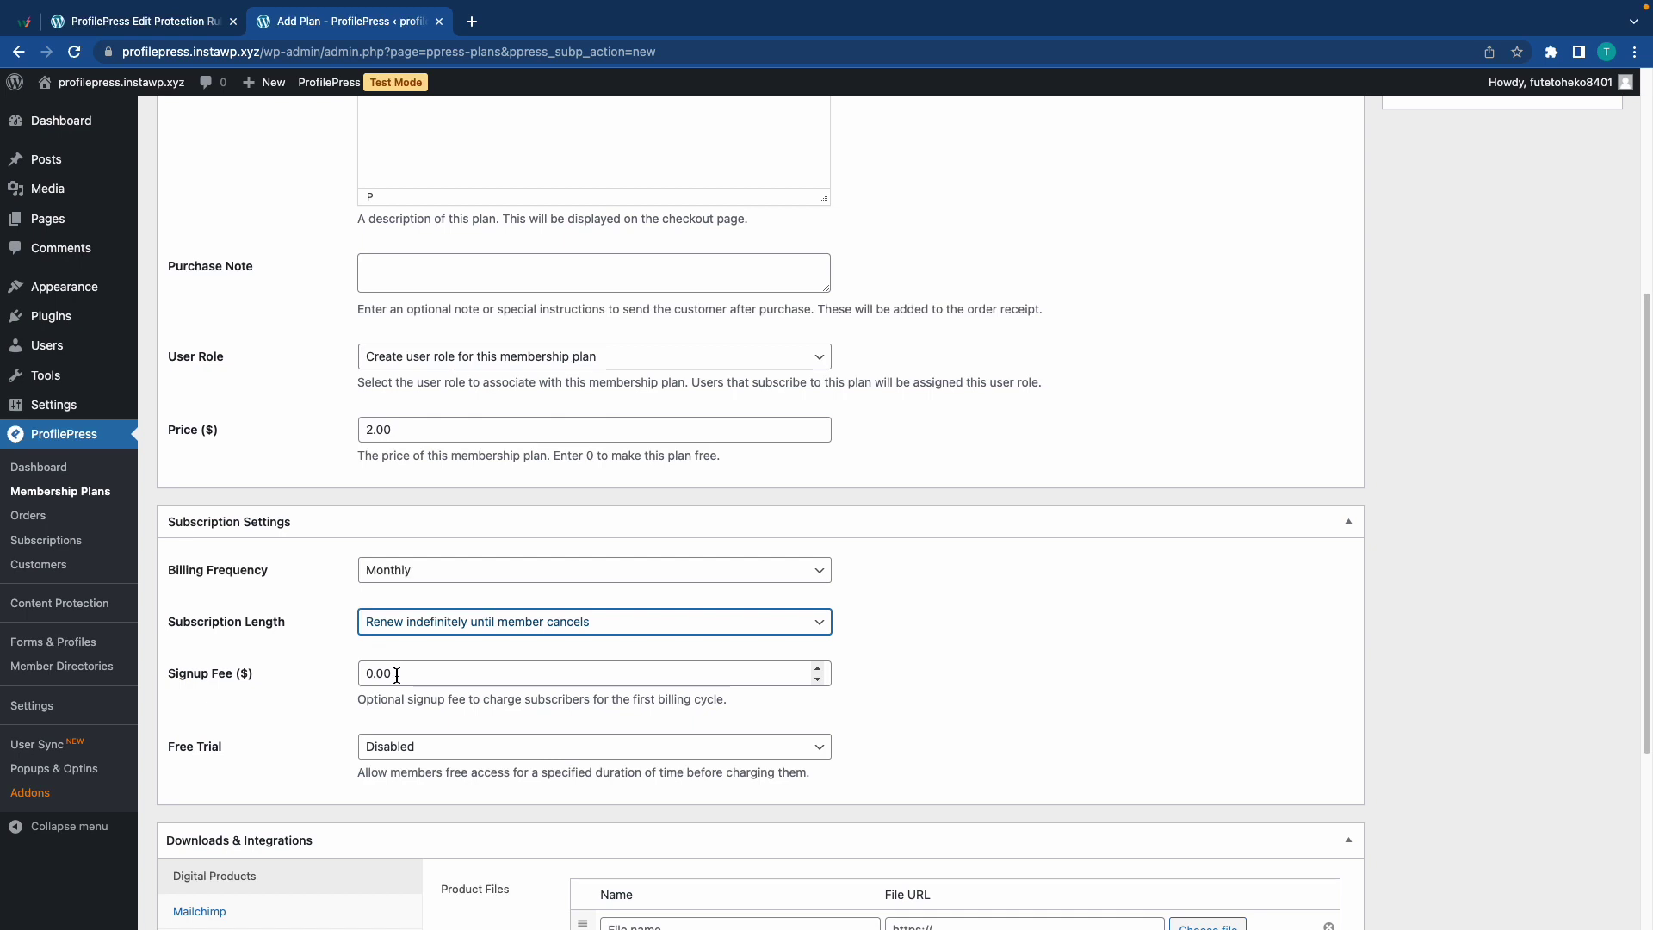
pyautogui.scroll(-2, 398, 674)
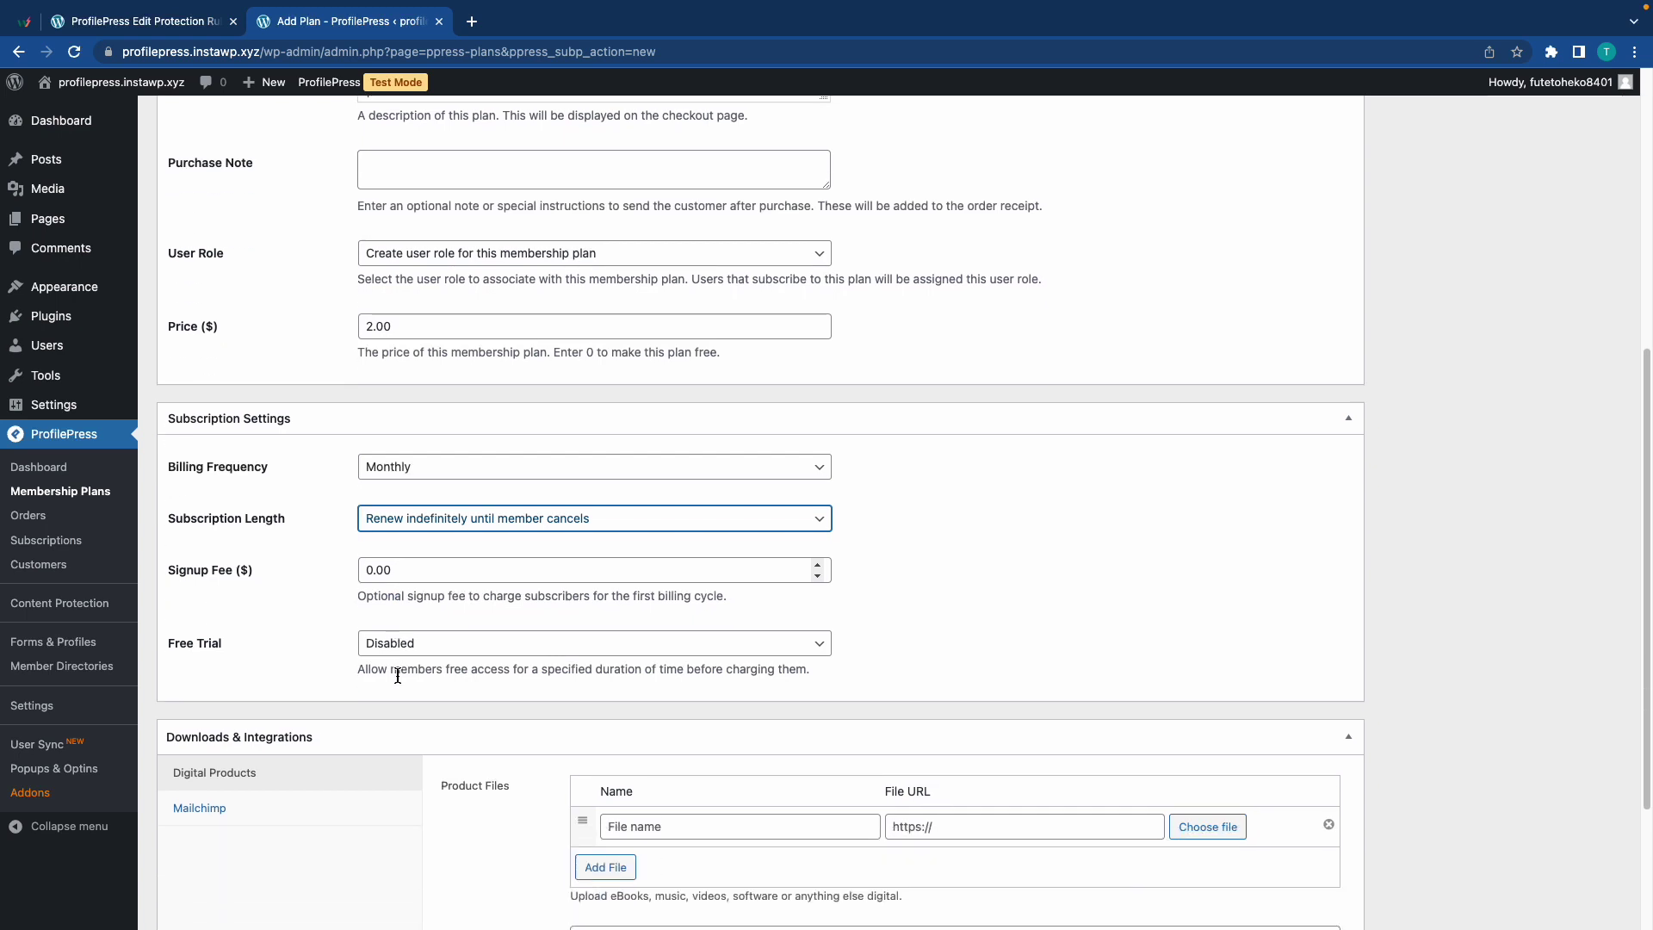
pyautogui.click(433, 646)
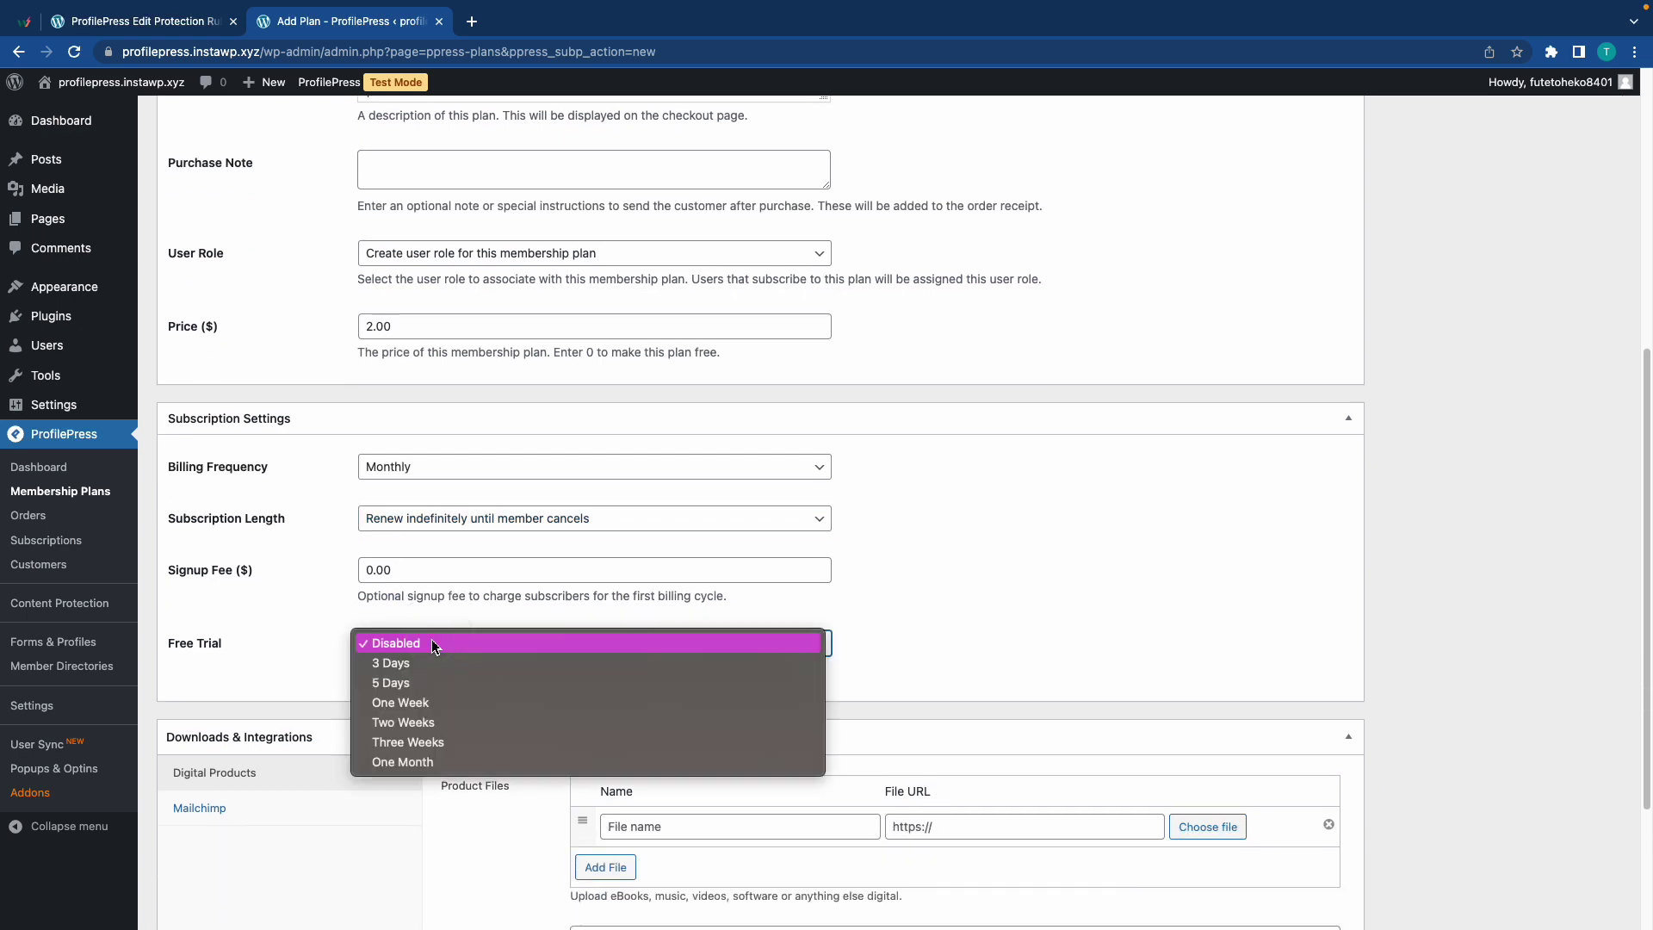
pyautogui.click(320, 618)
pyautogui.scroll(-1, 320, 621)
pyautogui.scroll(-4, 320, 620)
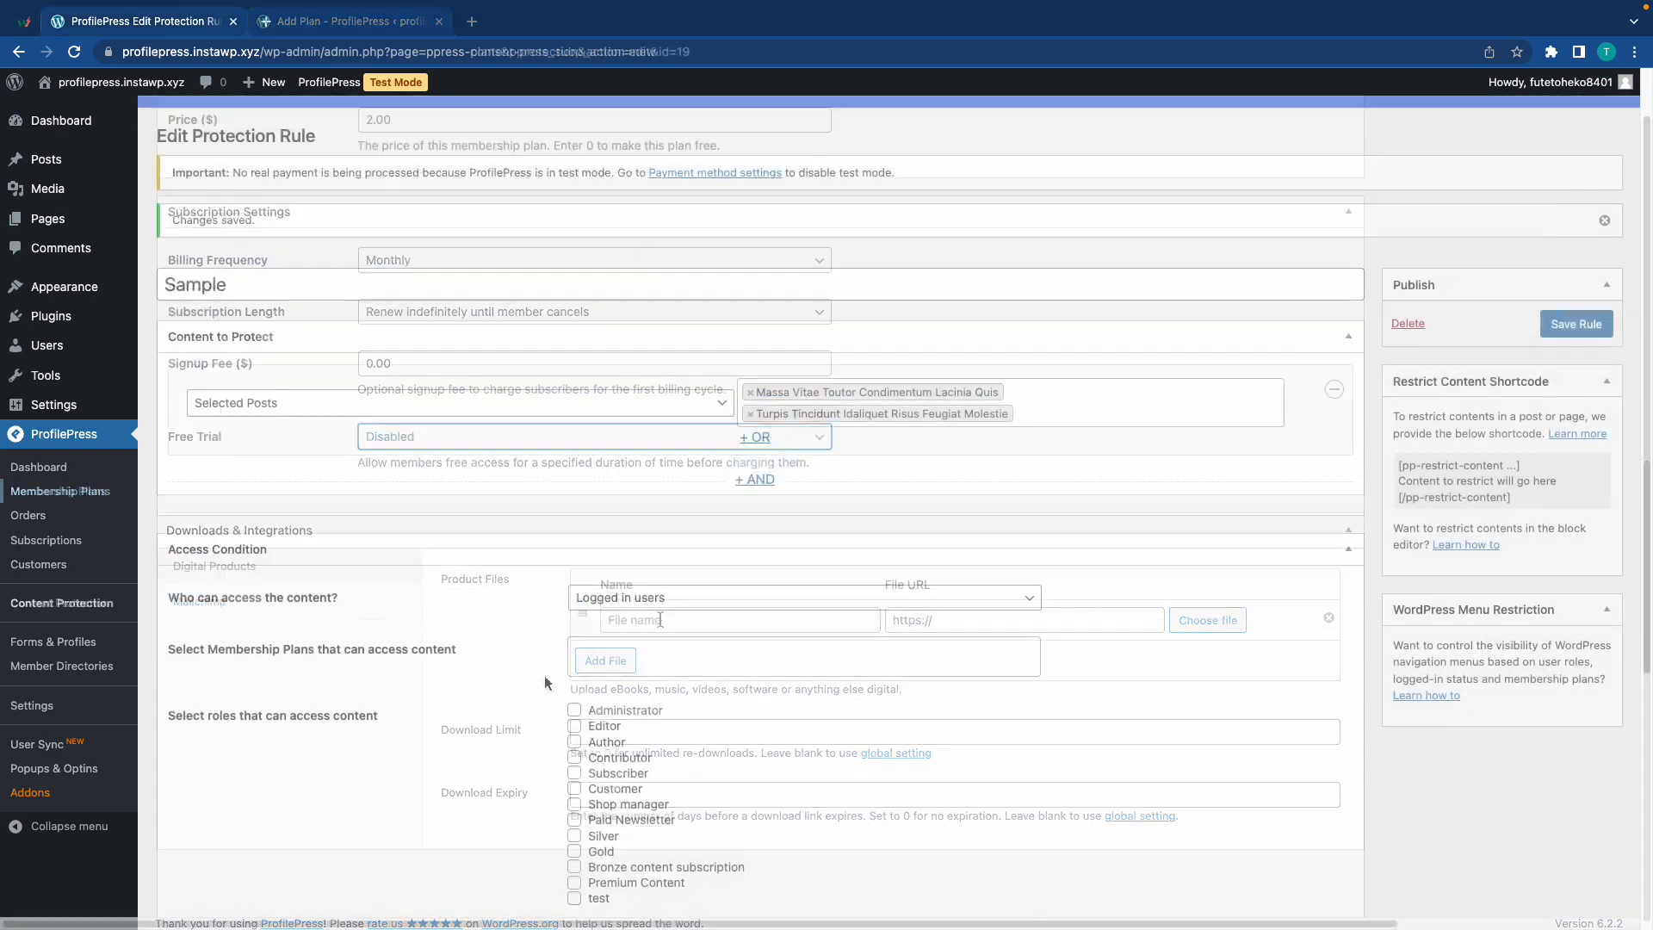
# Step: Back on the Sample rule, grant the Silver plan access to the content
pyautogui.click(610, 627)
pyautogui.scroll(-2, 628, 572)
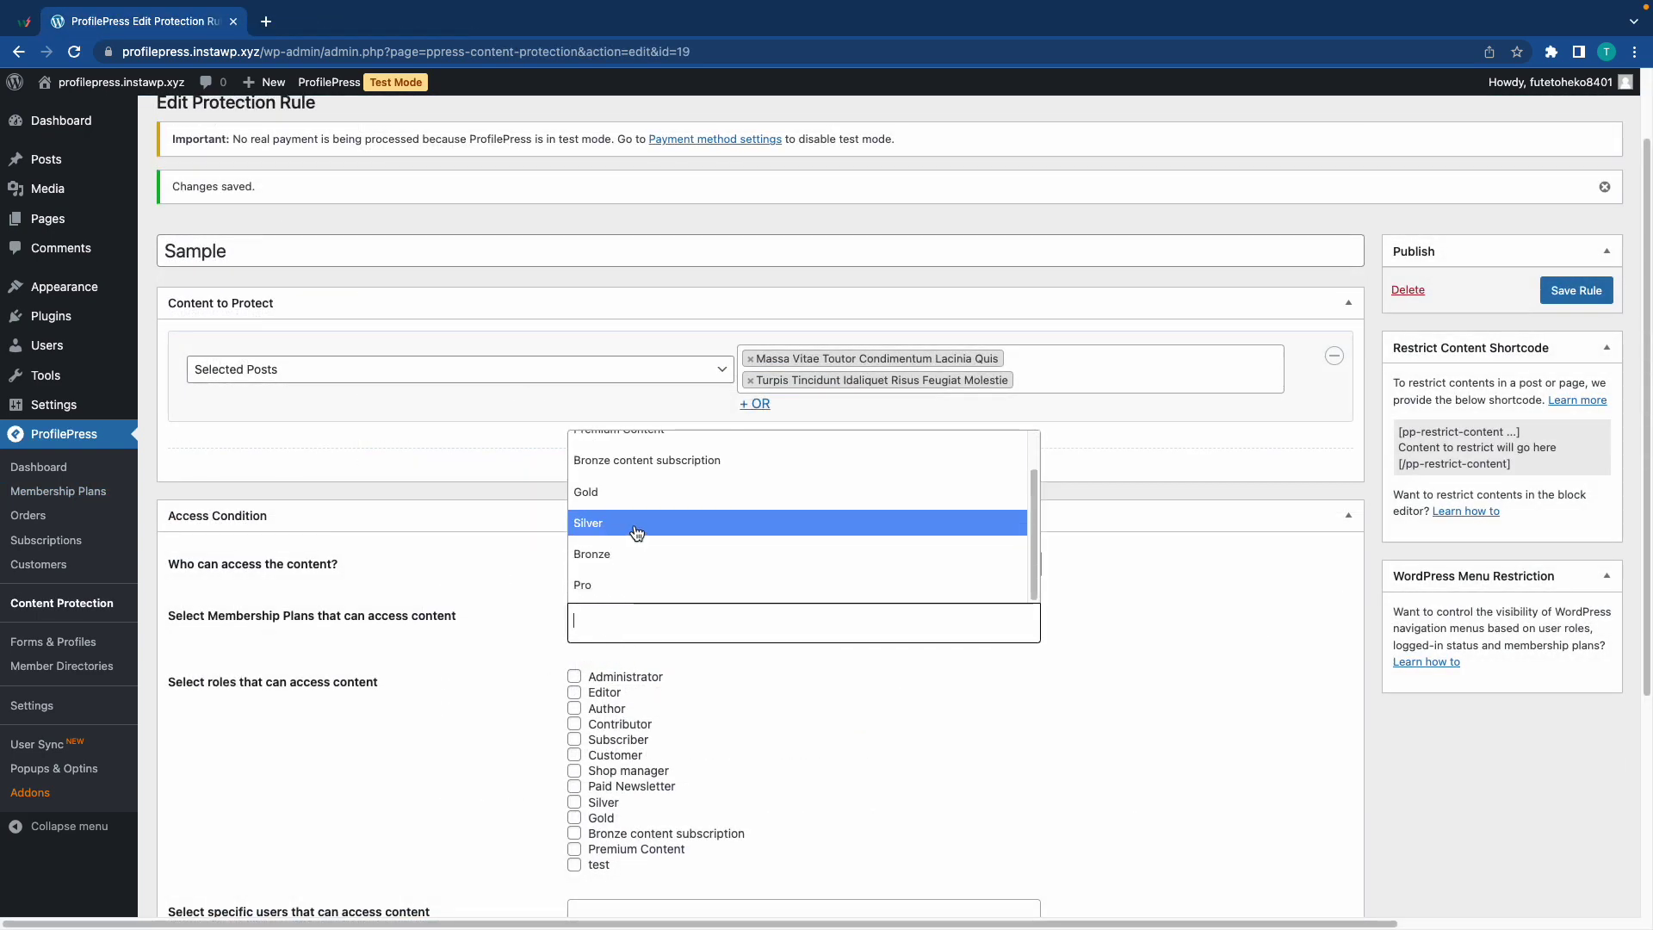
pyautogui.click(636, 526)
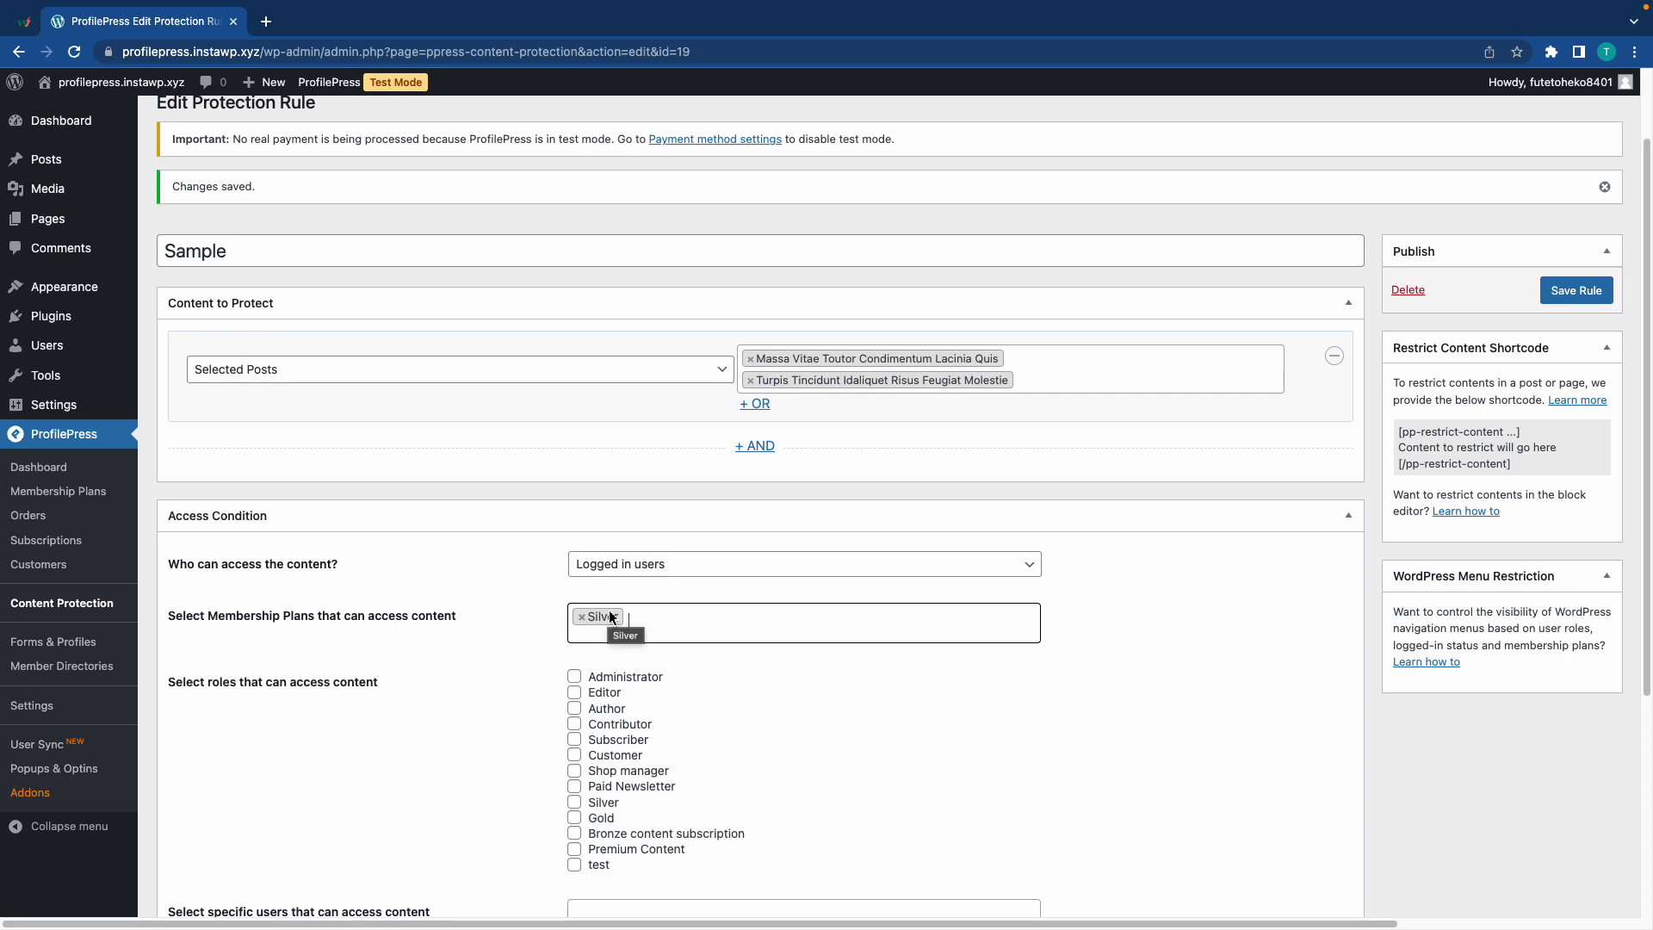
# Step: Copy the Silver plan's checkout URL from the Membership Plans list in a new tab
pyautogui.rightClick(58, 491)
pyautogui.click(123, 500)
pyautogui.click(345, 21)
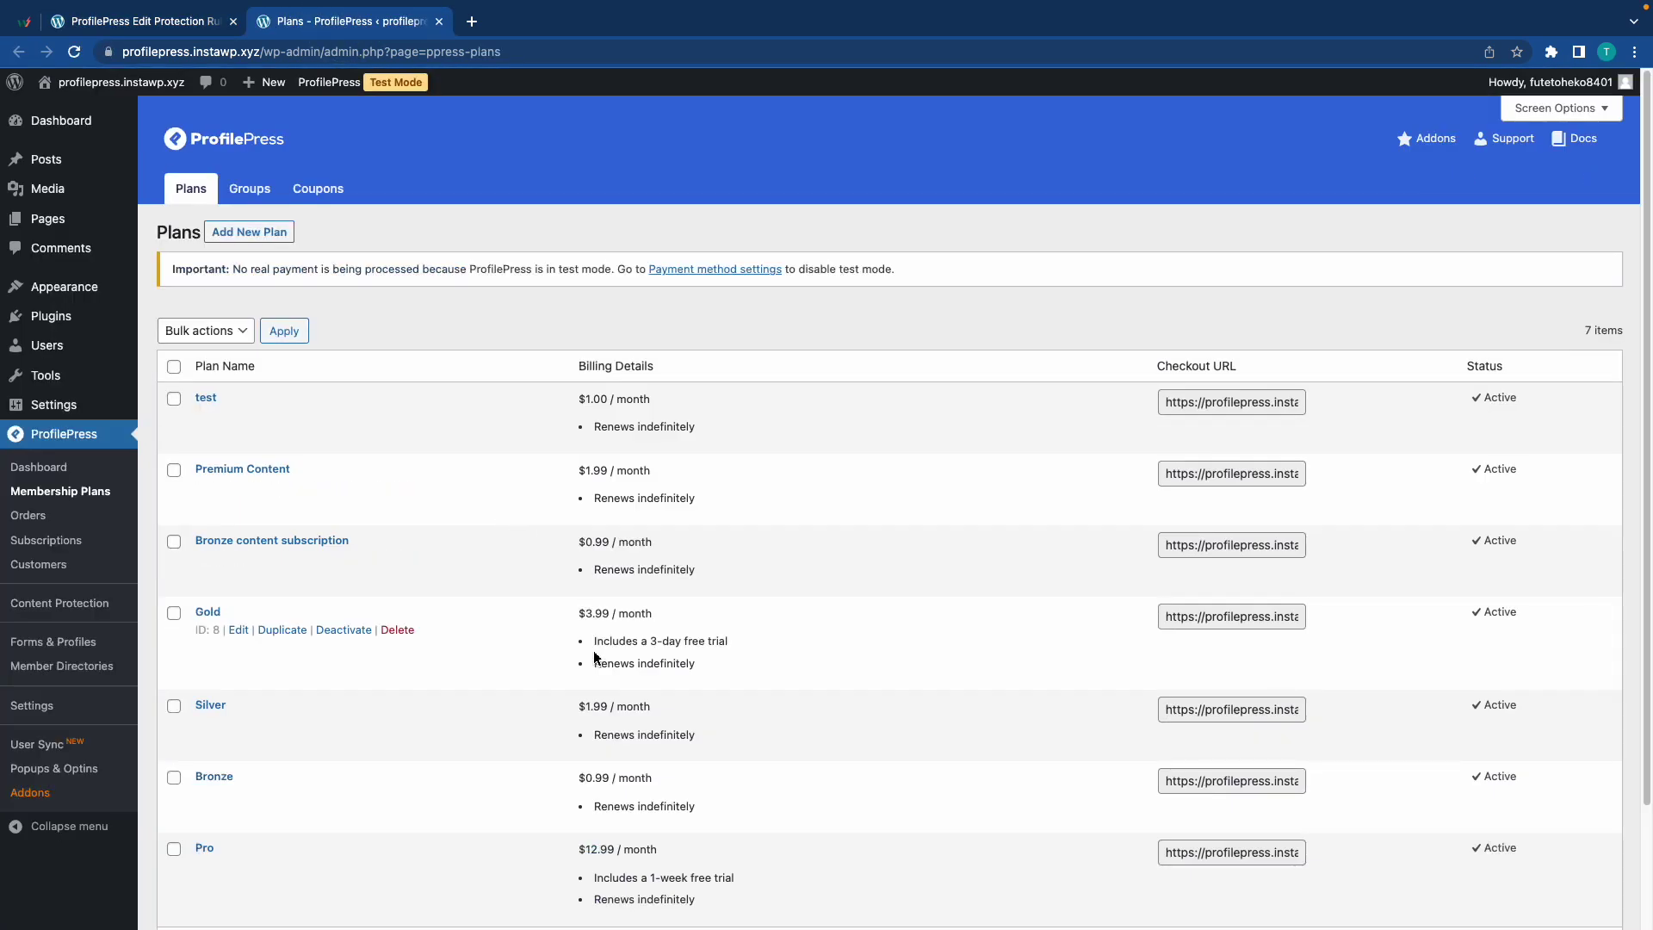
pyautogui.click(1213, 711)
pyautogui.rightClick(1215, 715)
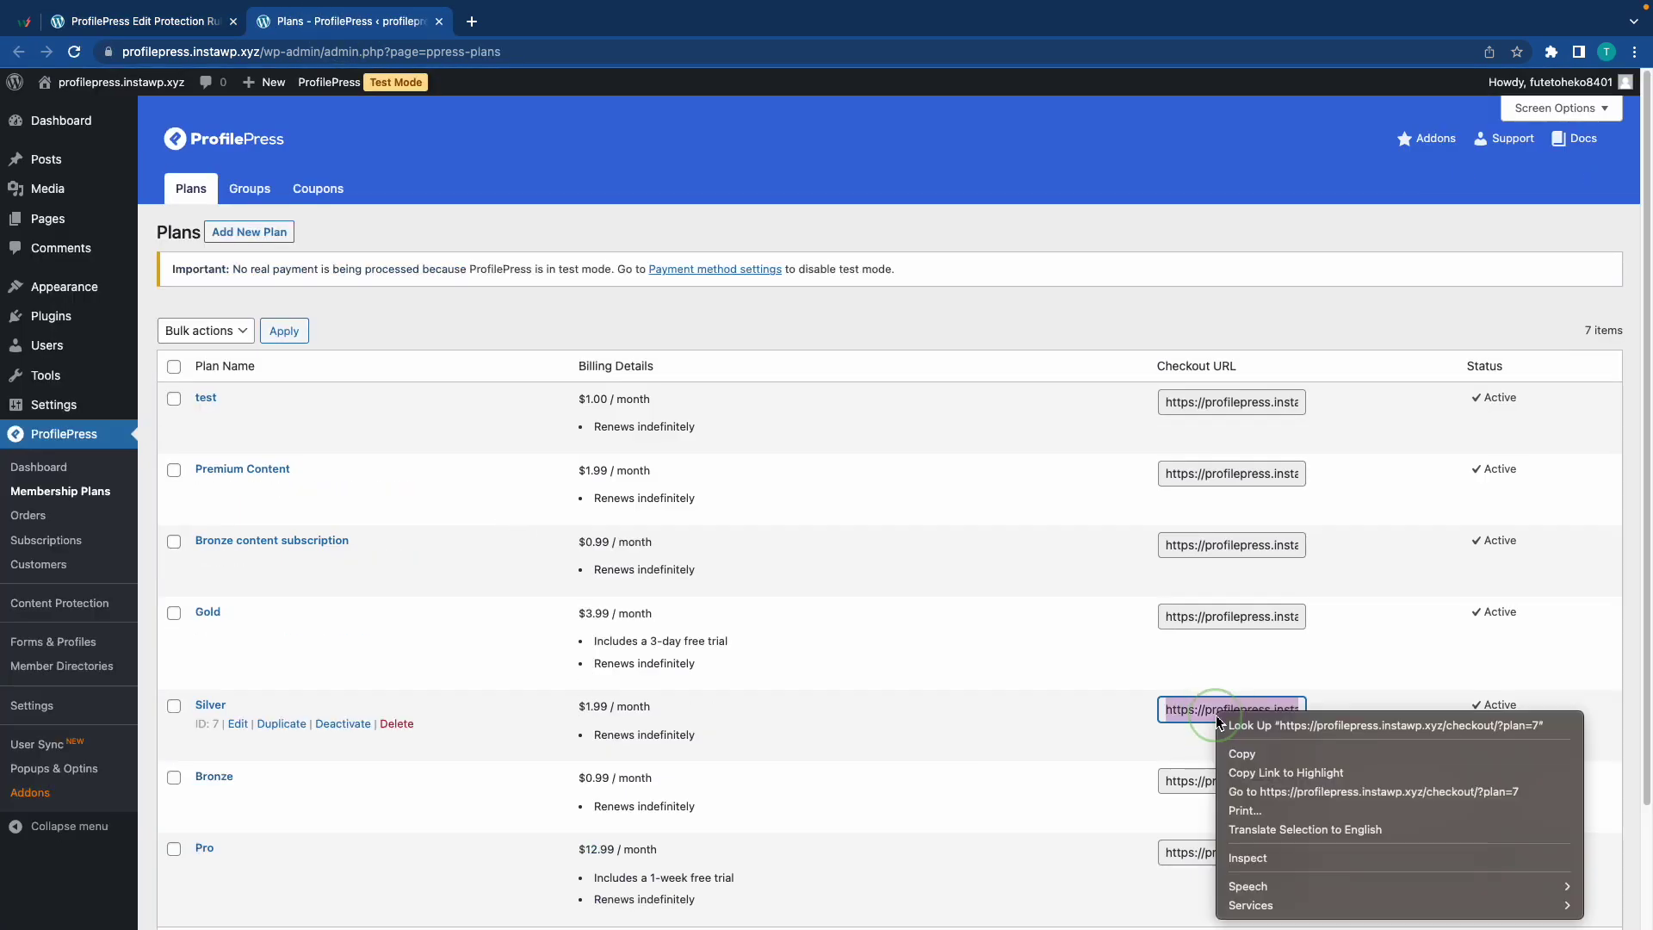
pyautogui.click(1239, 754)
pyautogui.click(439, 20)
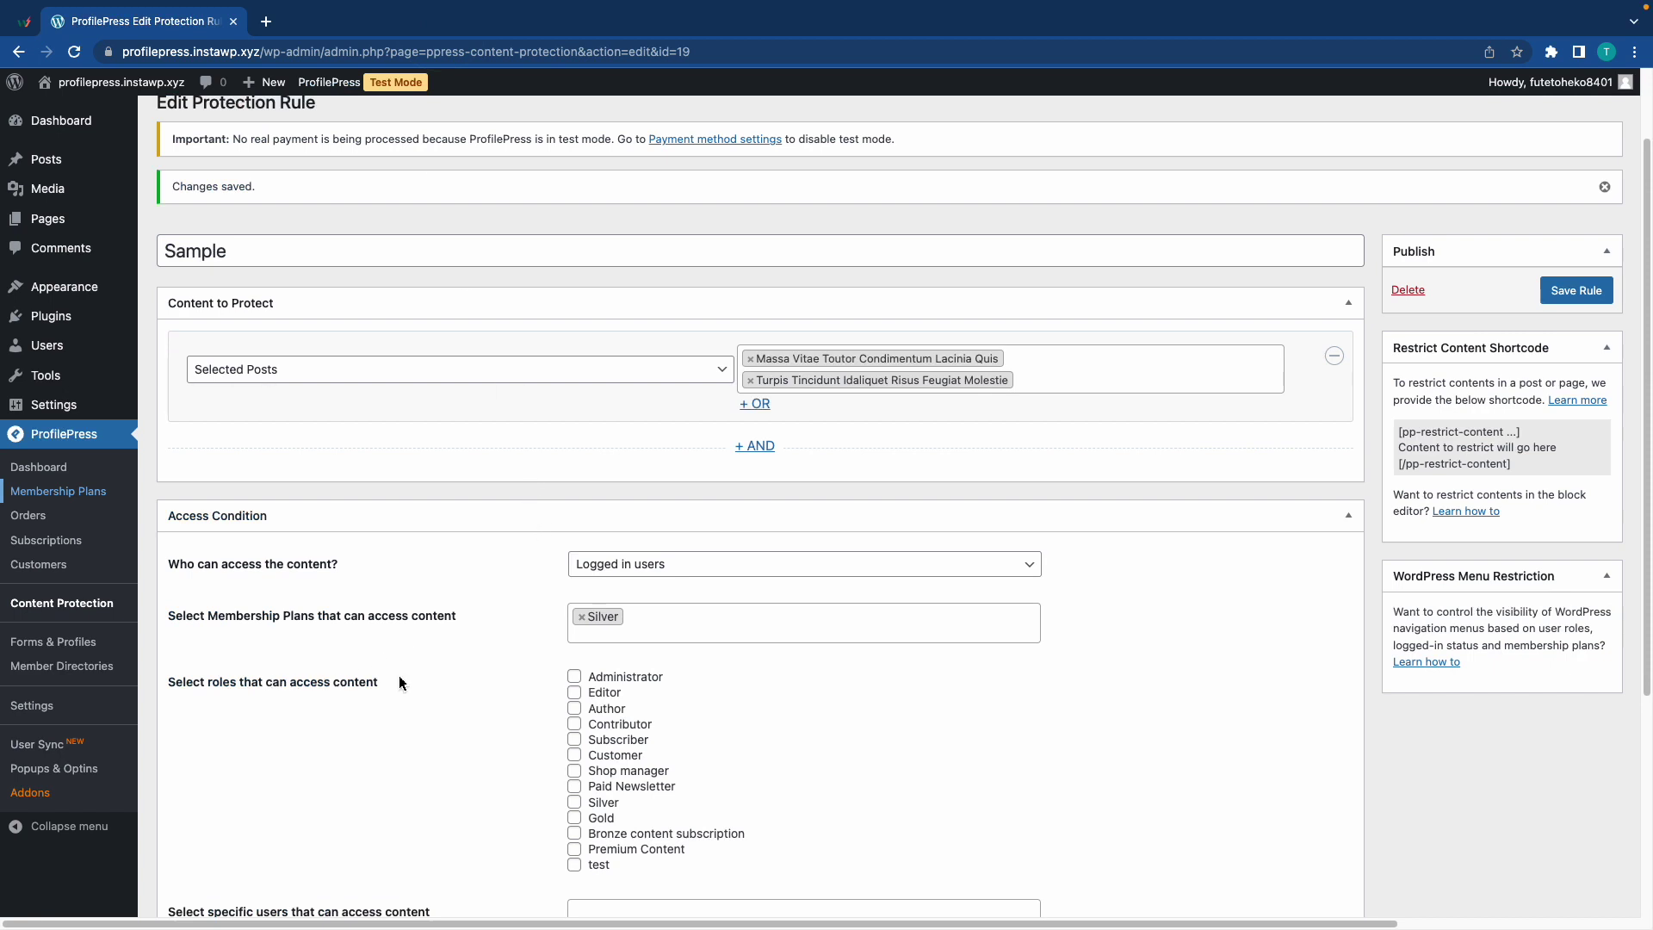
# Step: Allow the Administrator, Customer and Editor roles to access the content
pyautogui.click(574, 677)
pyautogui.click(574, 756)
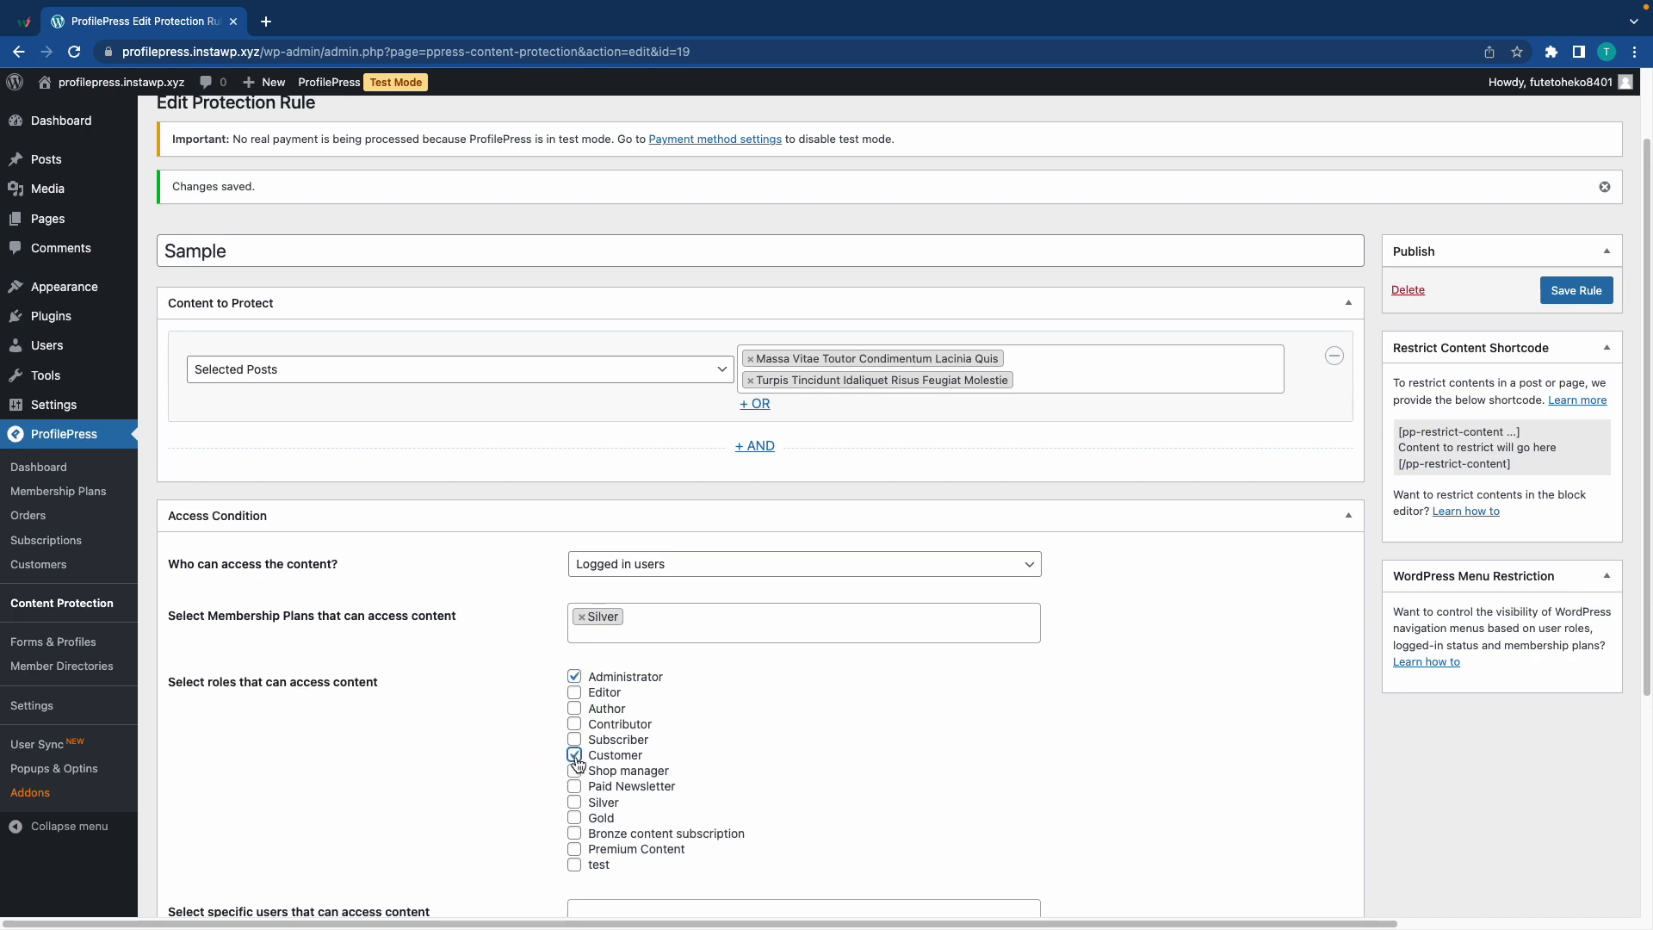
pyautogui.click(575, 694)
pyautogui.scroll(-3, 579, 720)
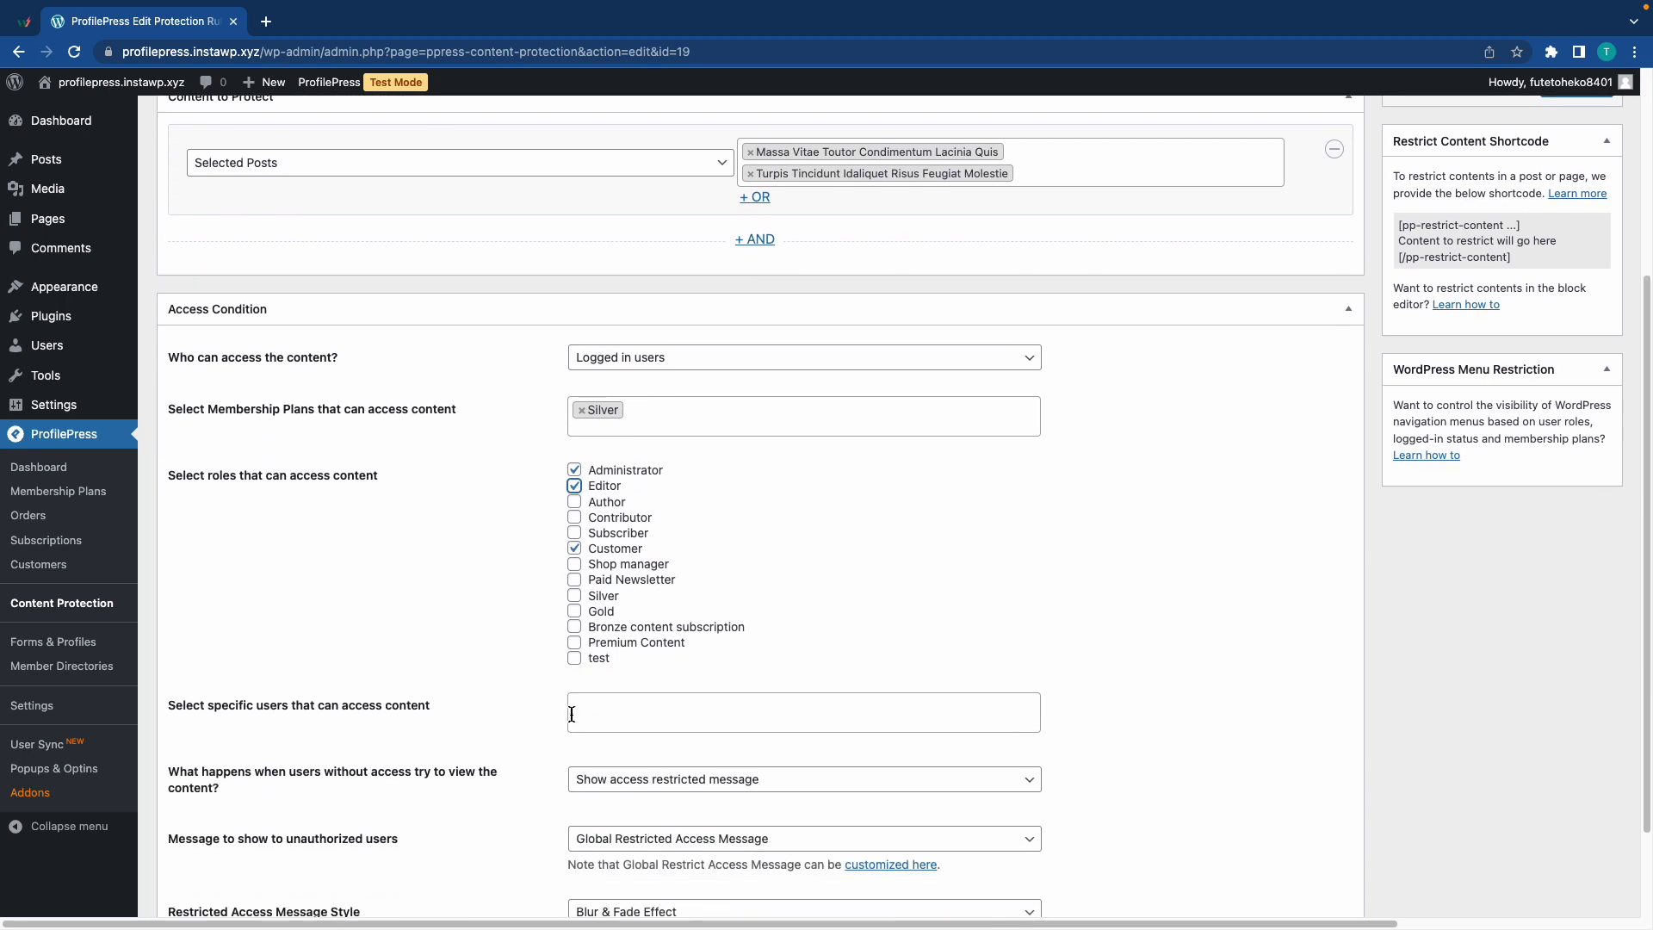
pyautogui.scroll(-2, 571, 713)
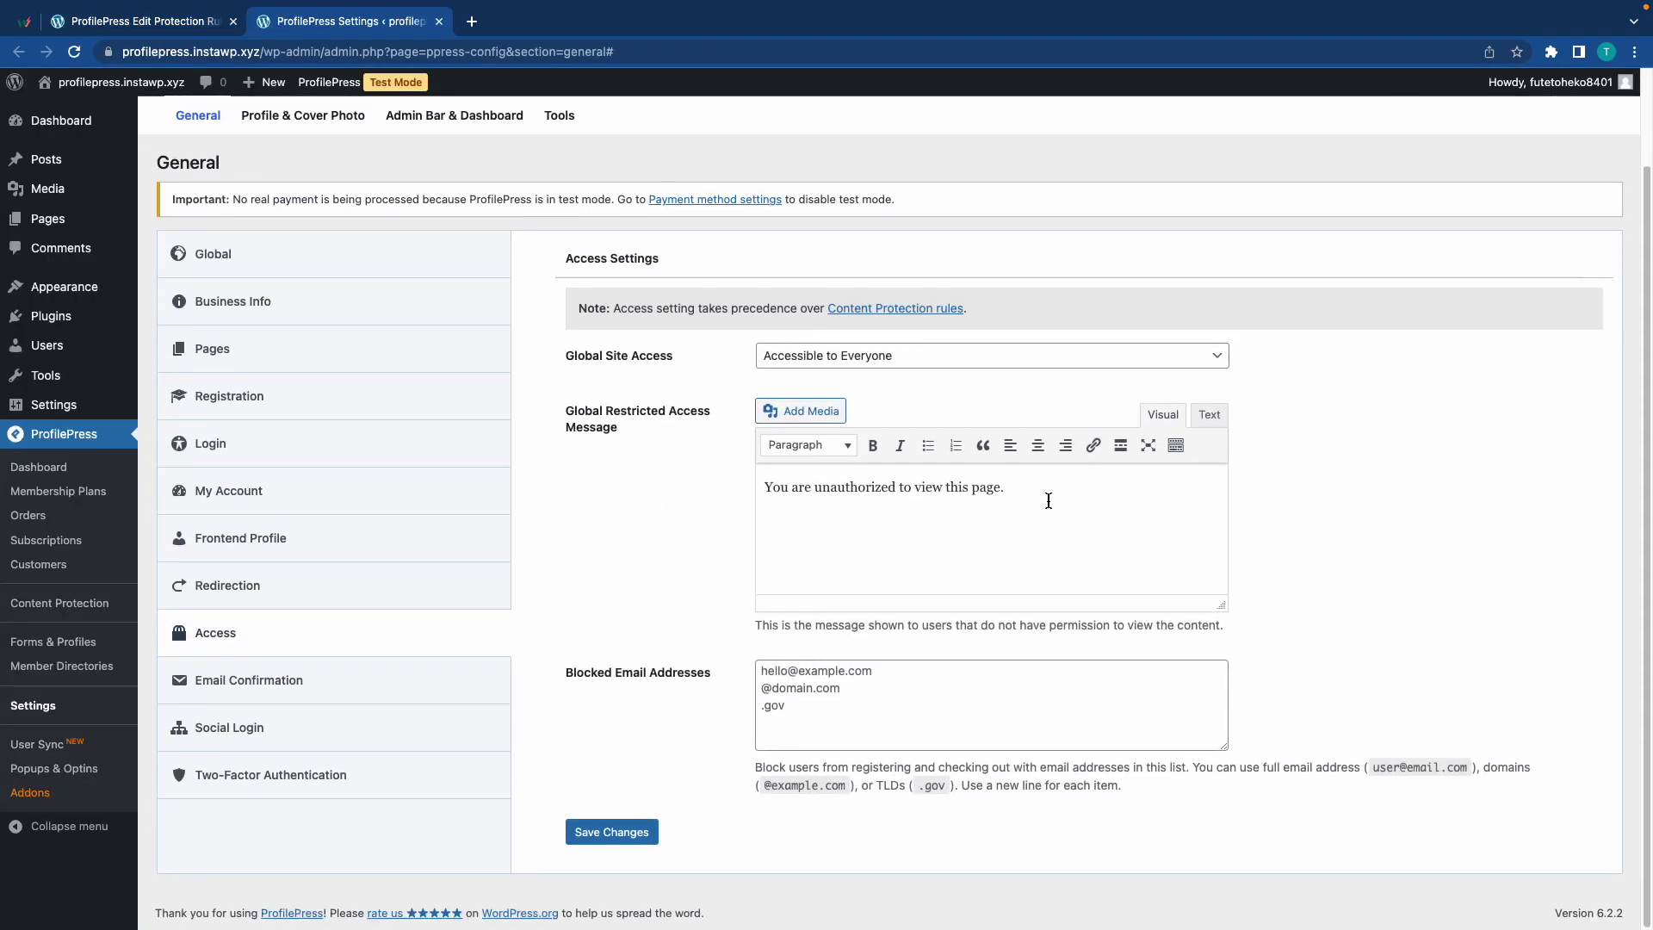
# Step: Append 'Please subscribe to access the content' and link 'subscribe' to the Silver checkout URL
pyautogui.click(1049, 500)
pyautogui.write('Please subscribe to access the content.')
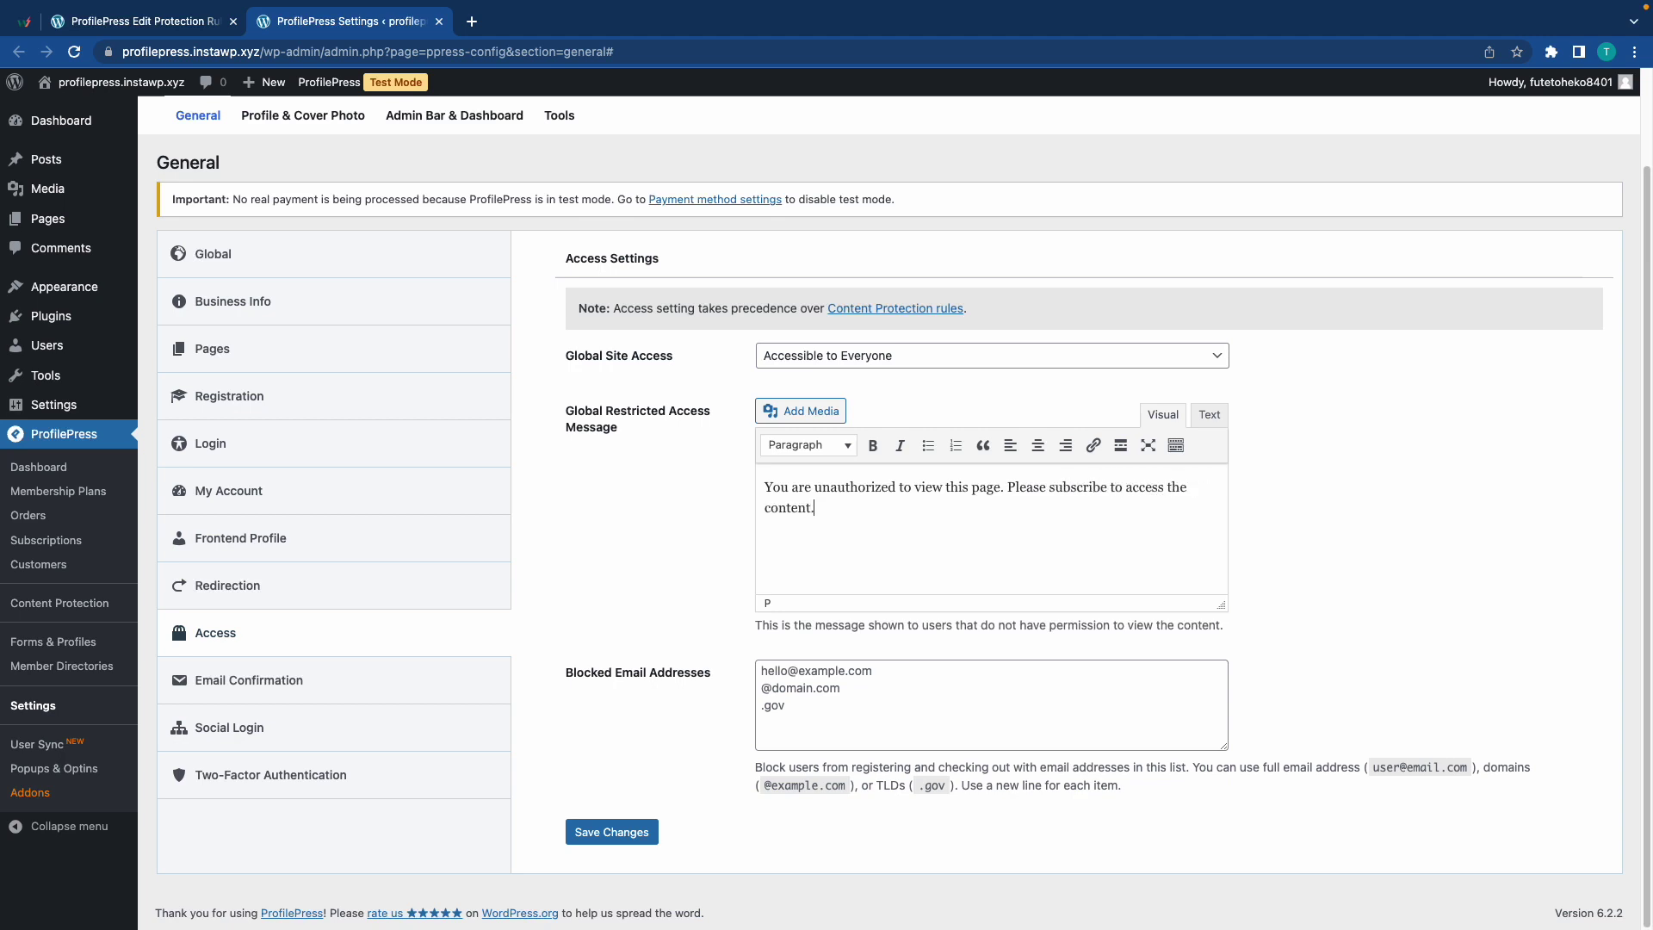
pyautogui.doubleClick(1076, 487)
pyautogui.click(1092, 445)
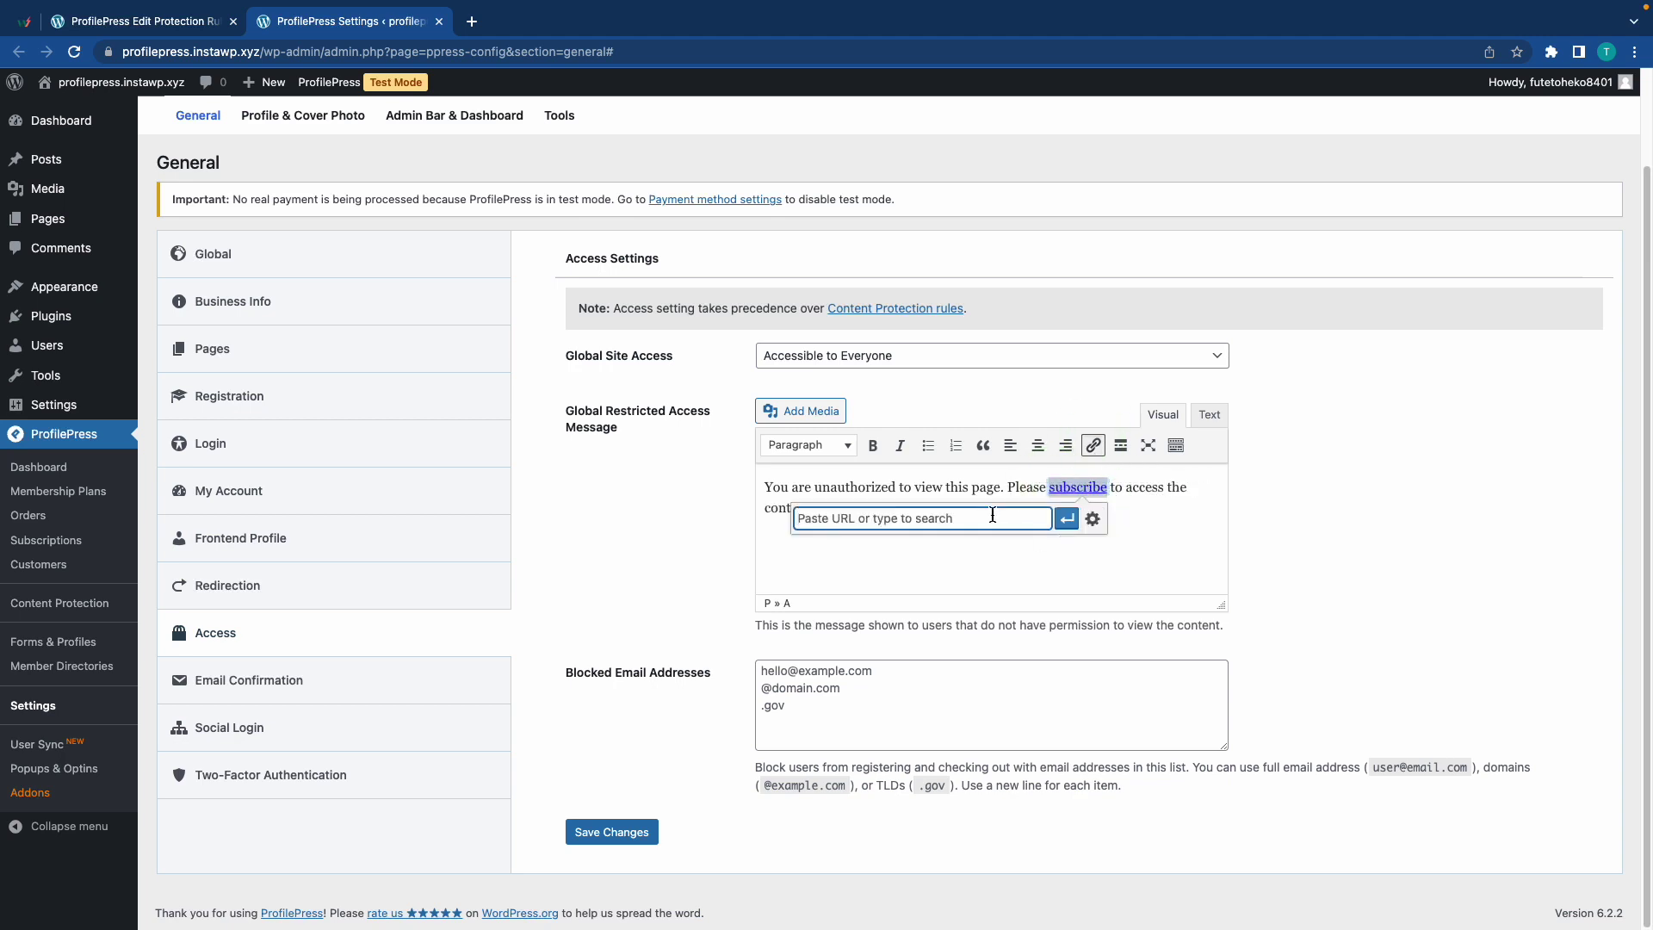
pyautogui.press('super+v')
pyautogui.click(1067, 518)
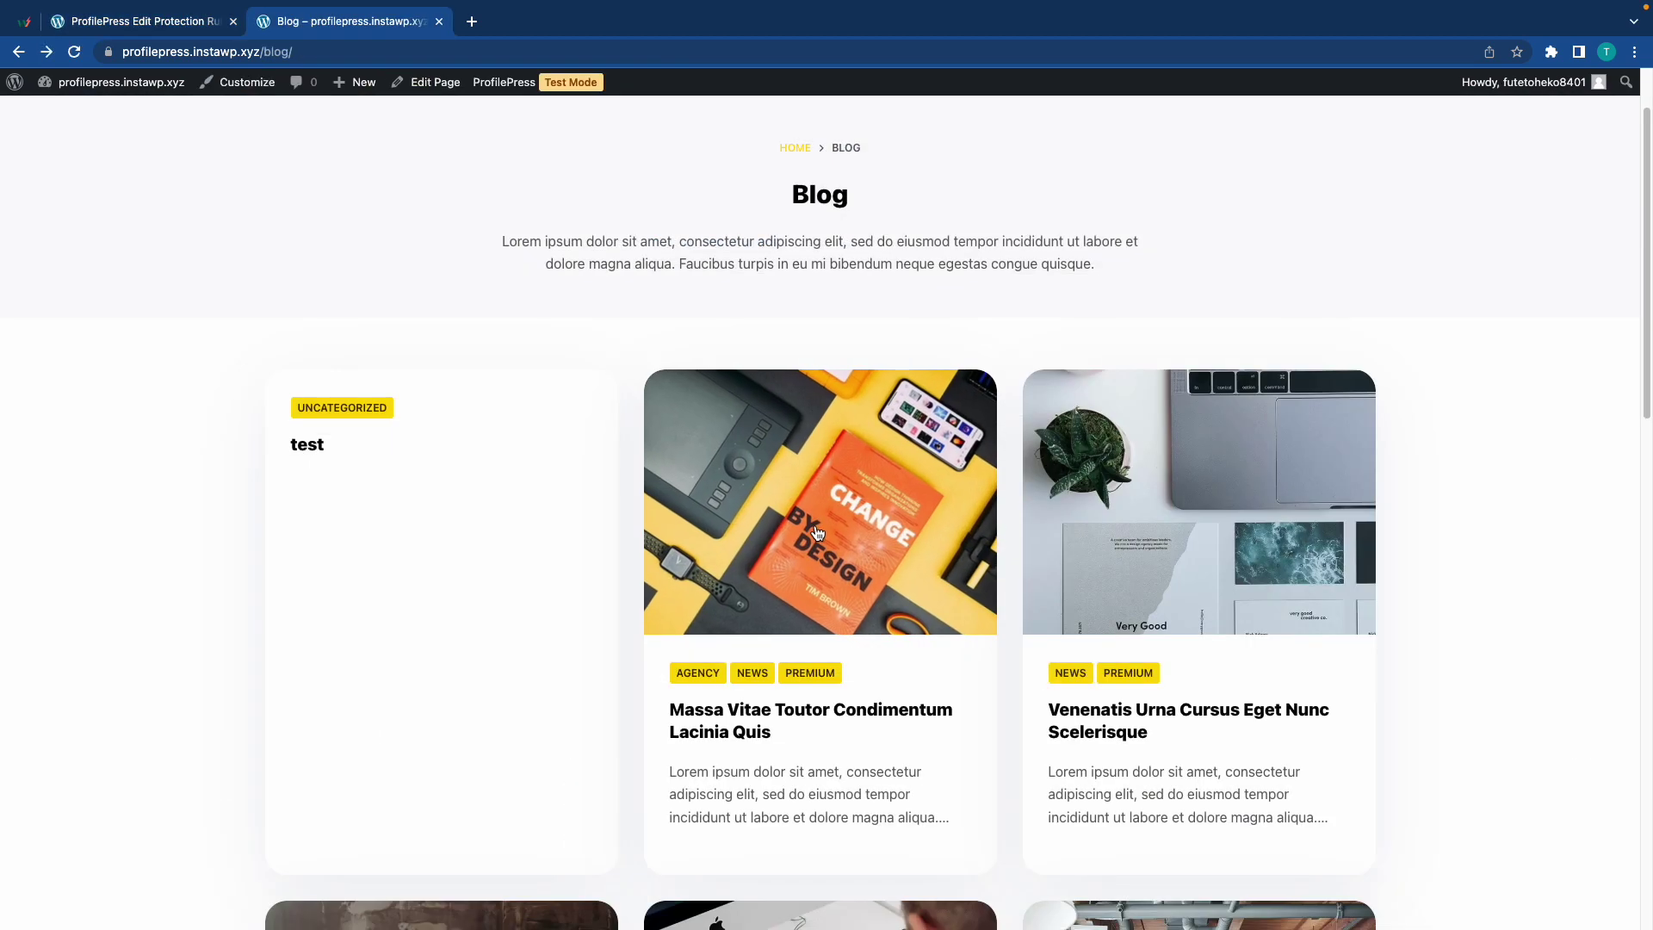
# Step: Open the Massa Vitae post as a visitor, follow its subscribe link, then open My Account
pyautogui.rightClick(814, 538)
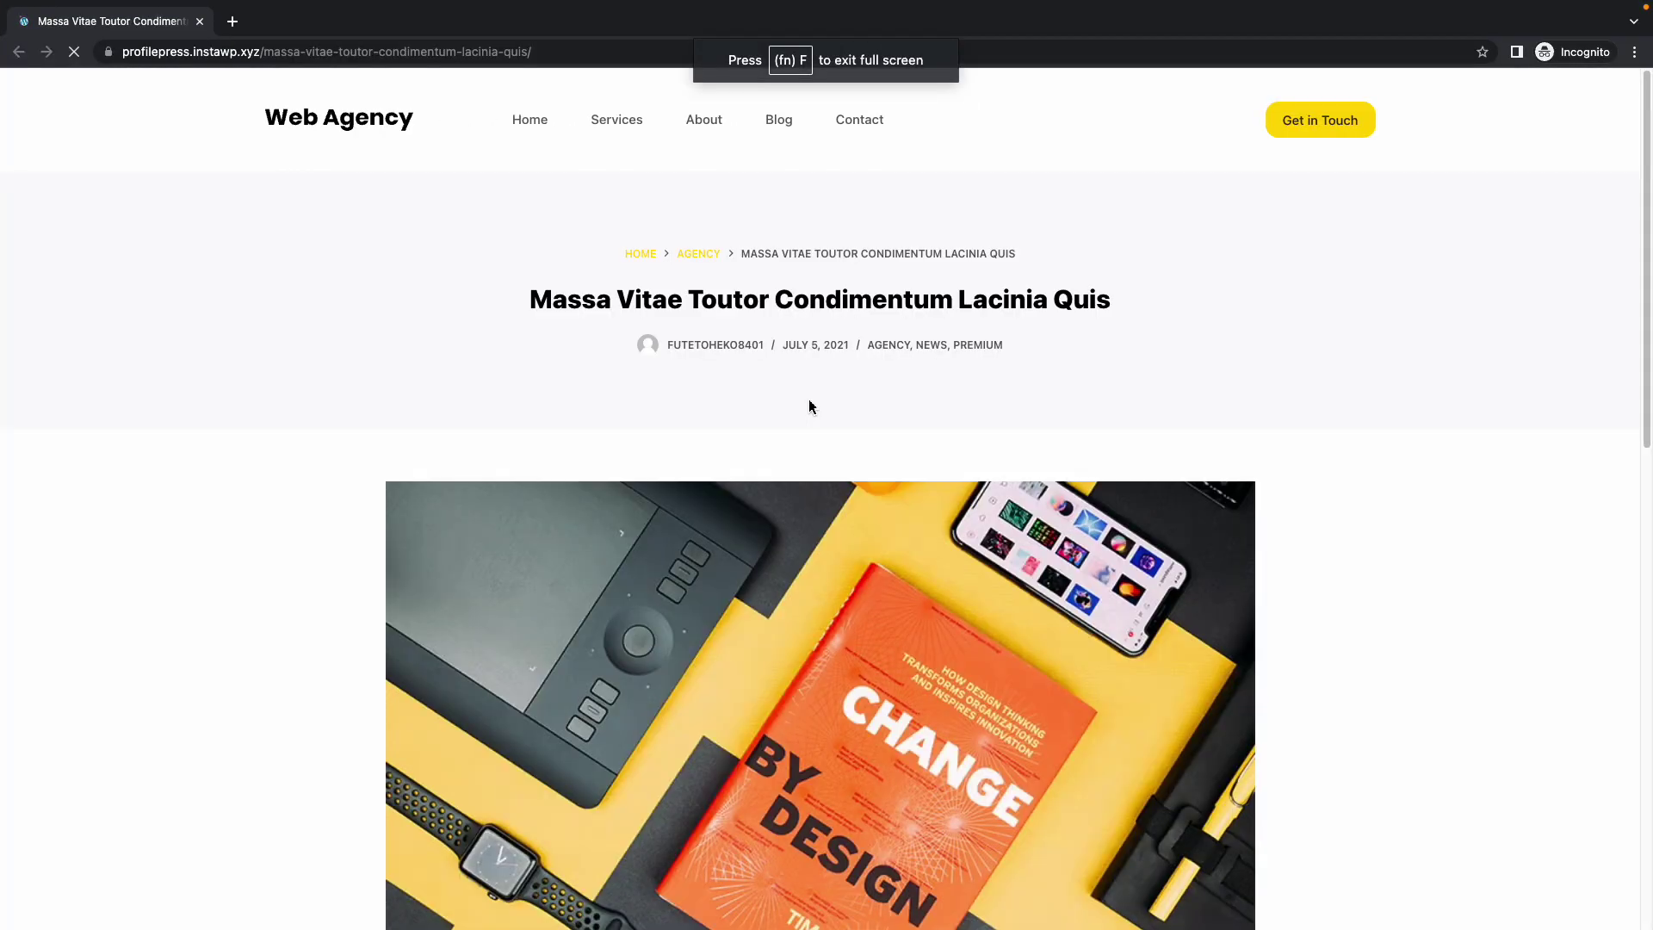
pyautogui.scroll(-6, 798, 374)
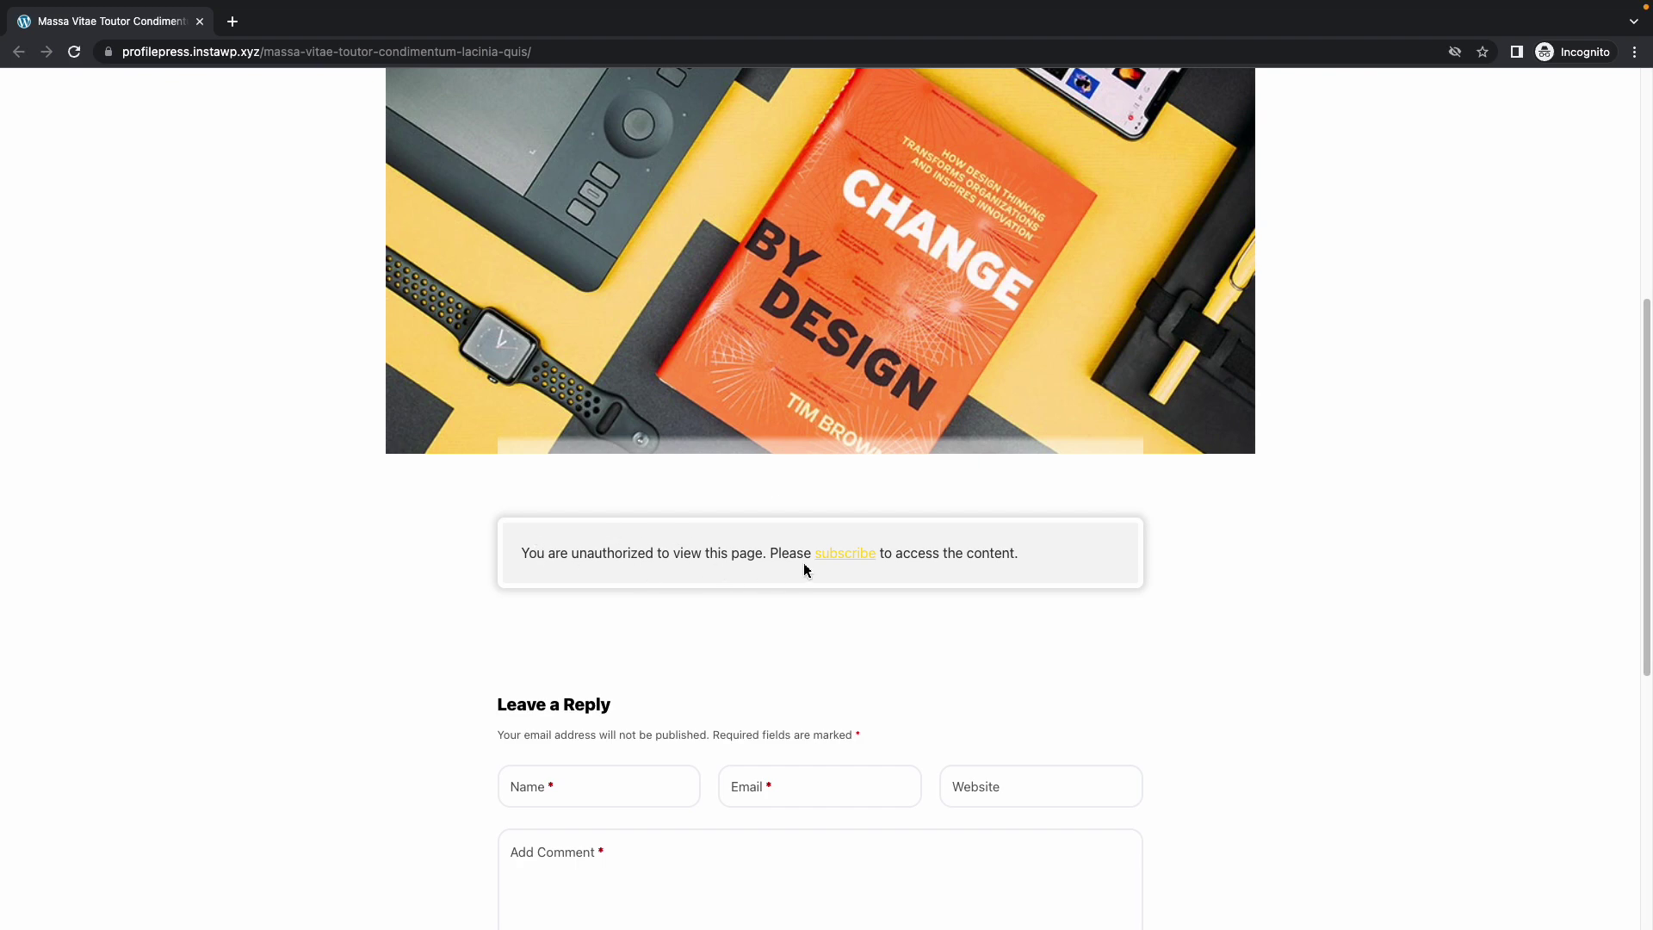
pyautogui.click(852, 560)
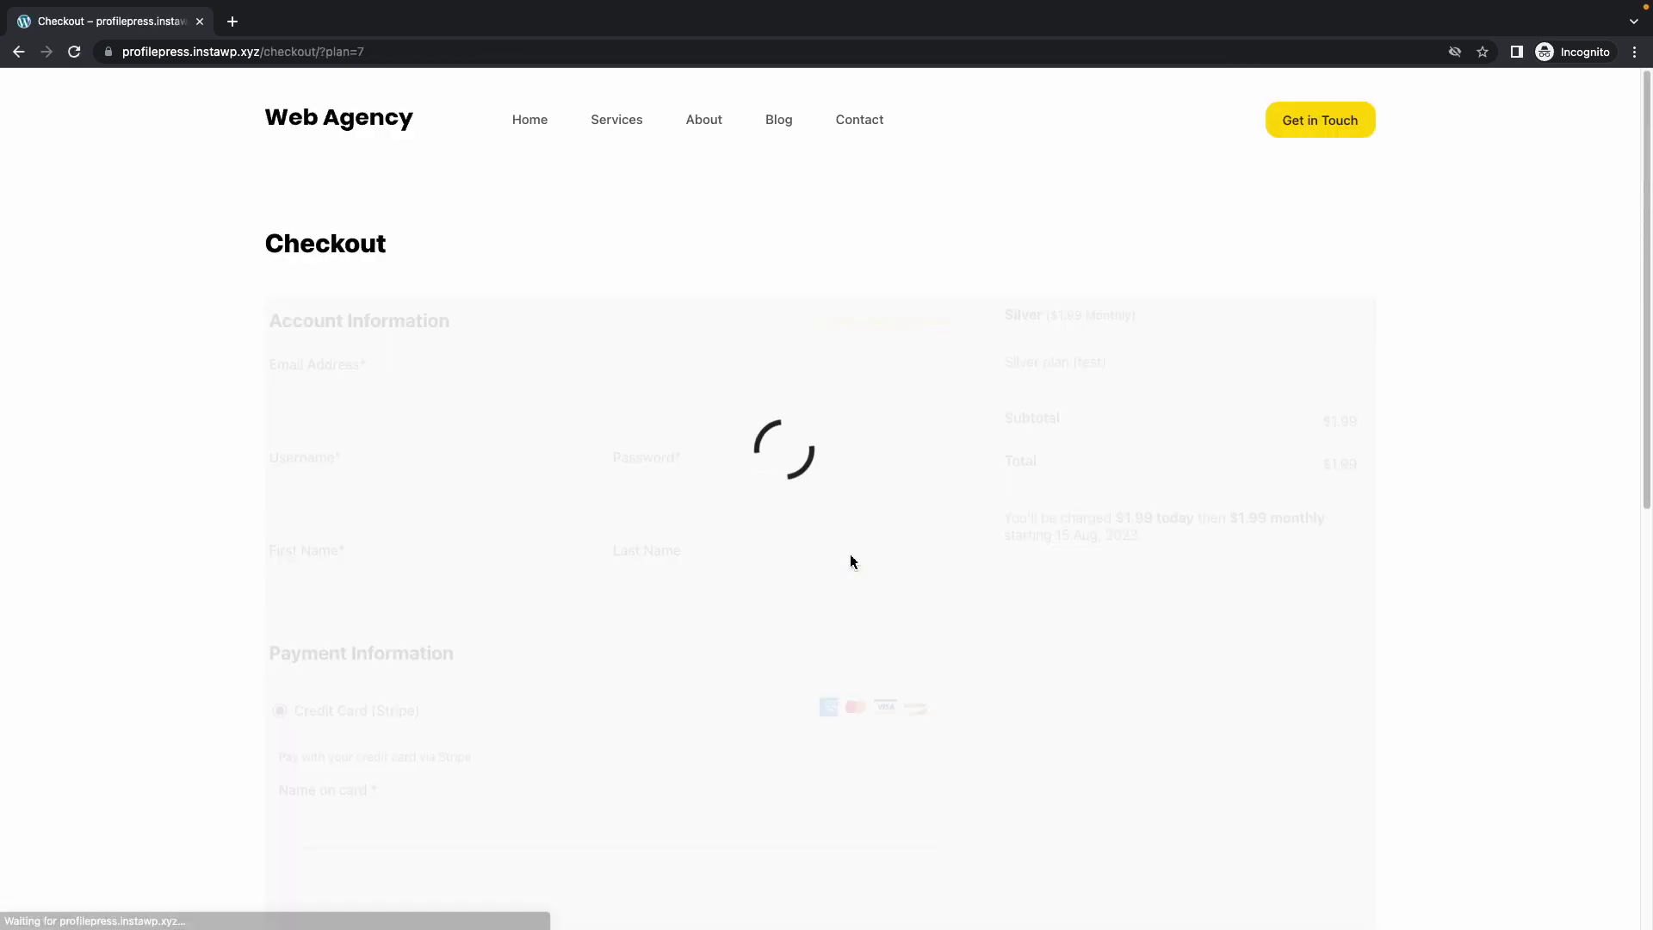
pyautogui.scroll(-3, 834, 479)
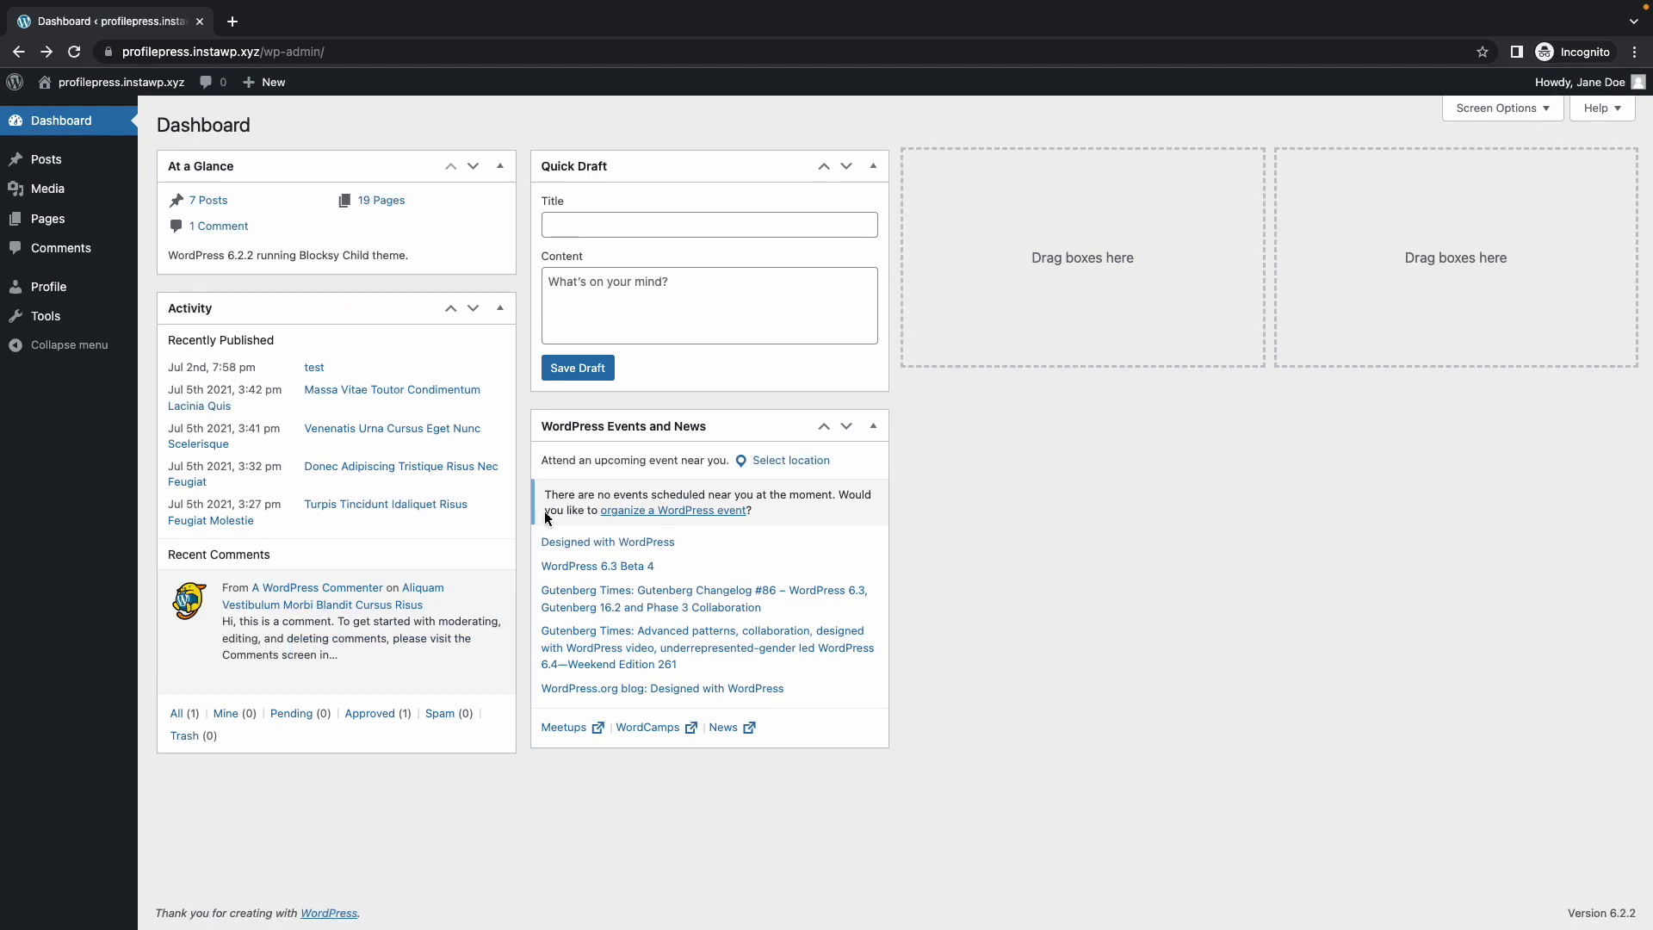
pyautogui.click(59, 287)
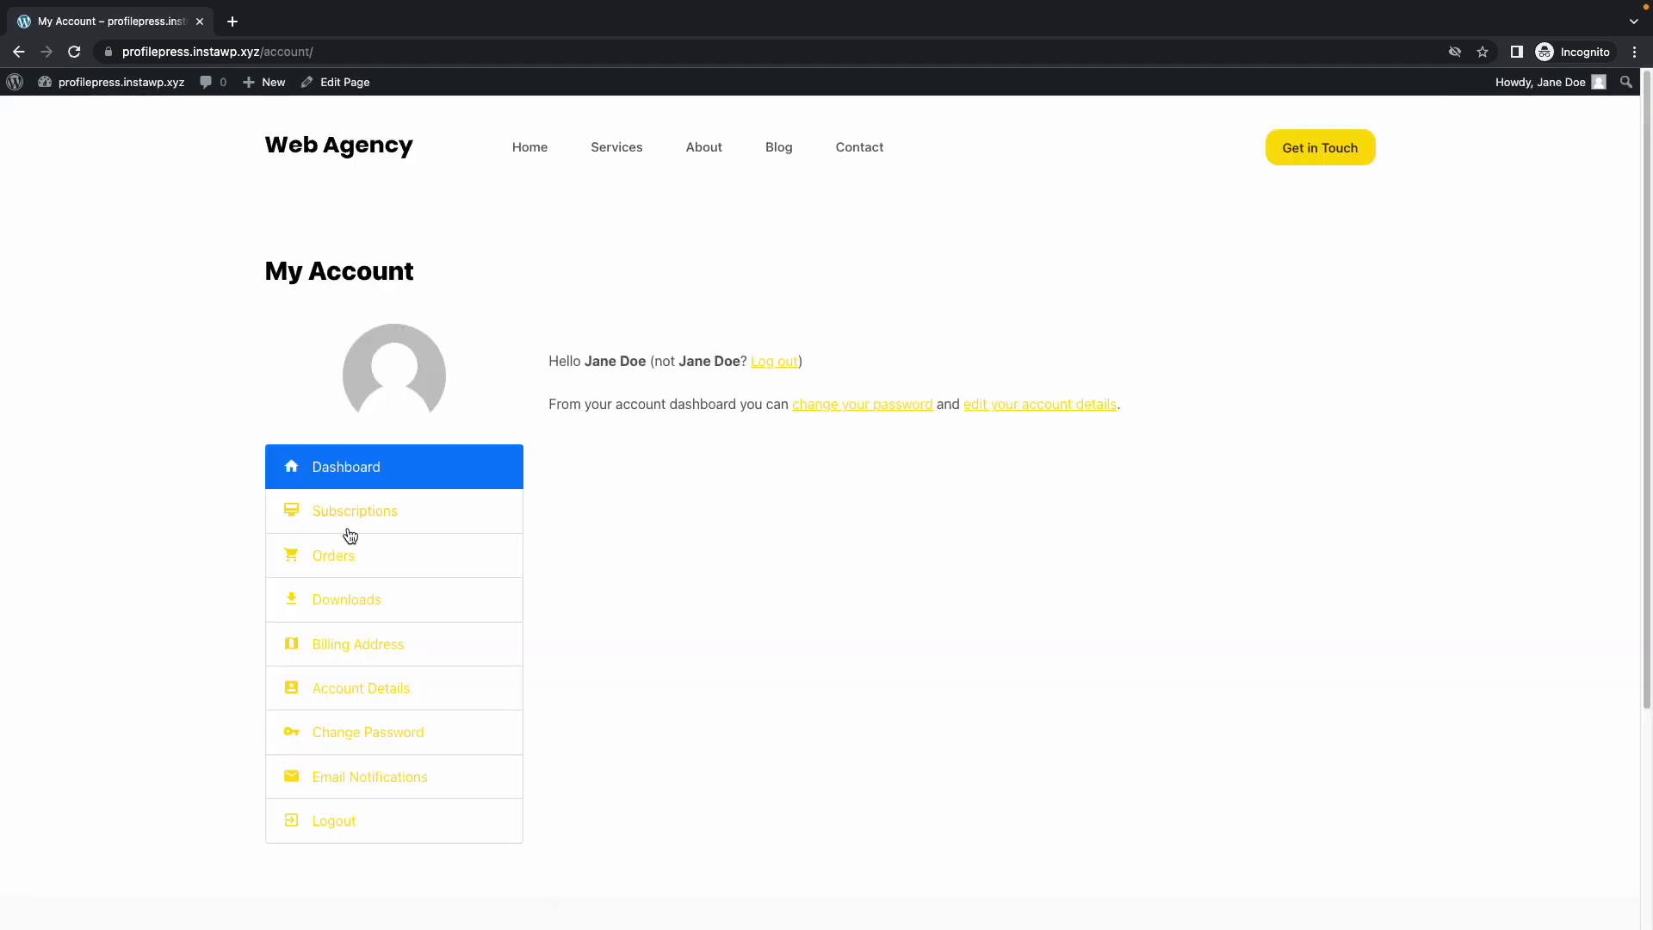
# Step: Confirm the Silver subscription is active, then read the protected Massa Vitae post
pyautogui.click(376, 519)
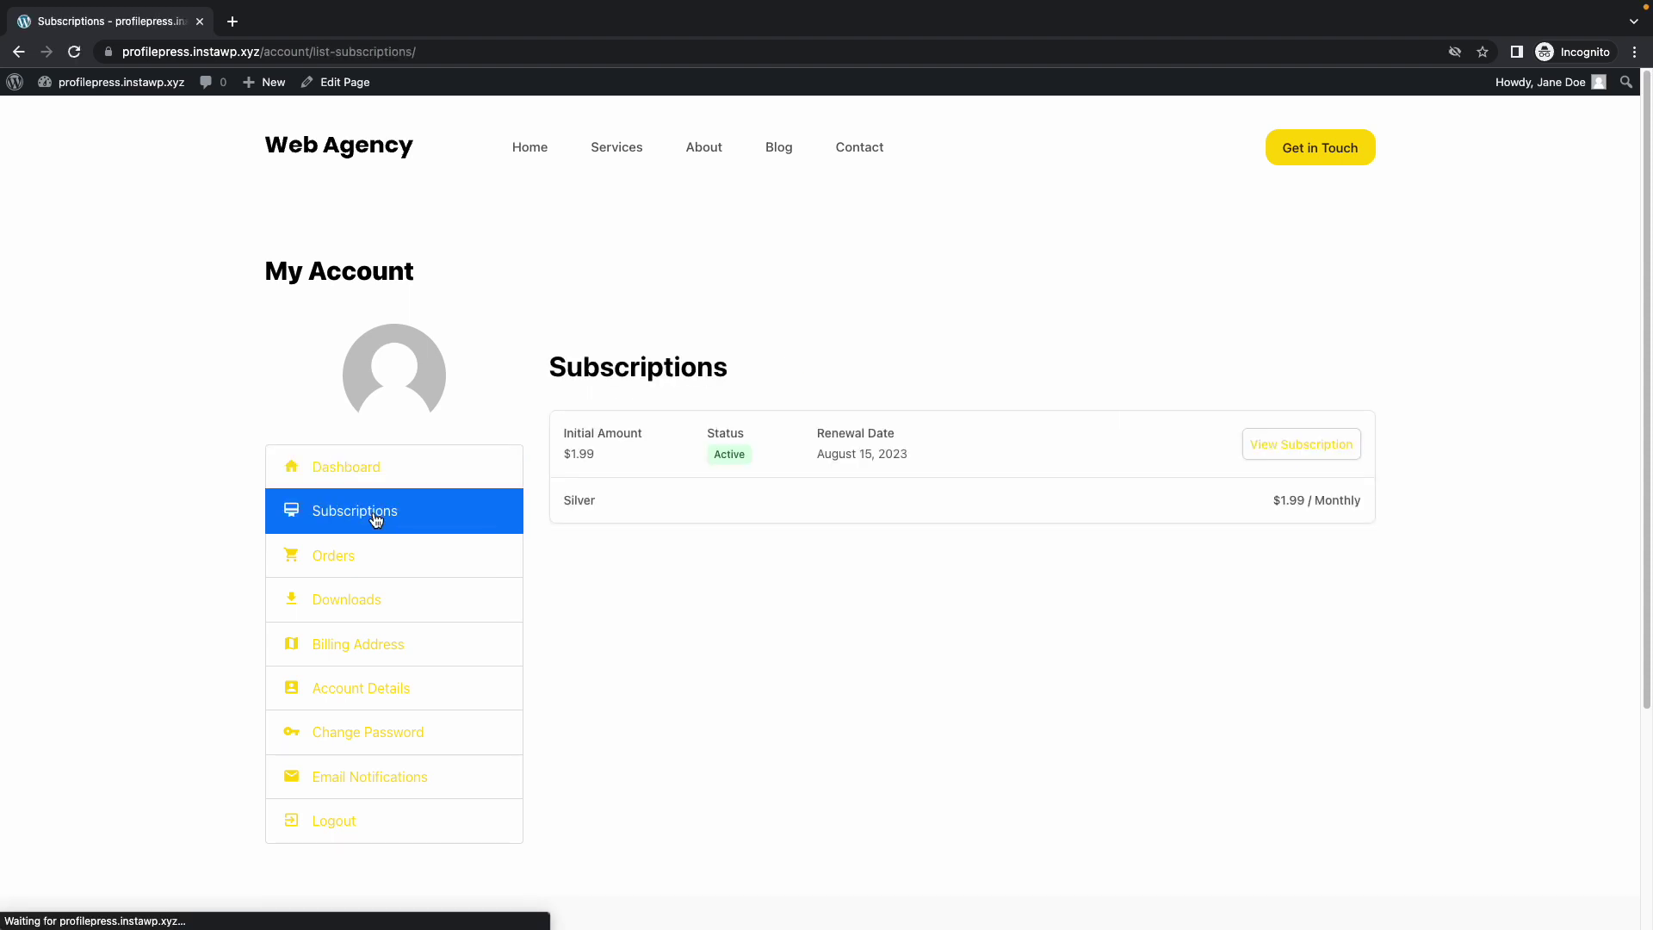
pyautogui.click(1304, 450)
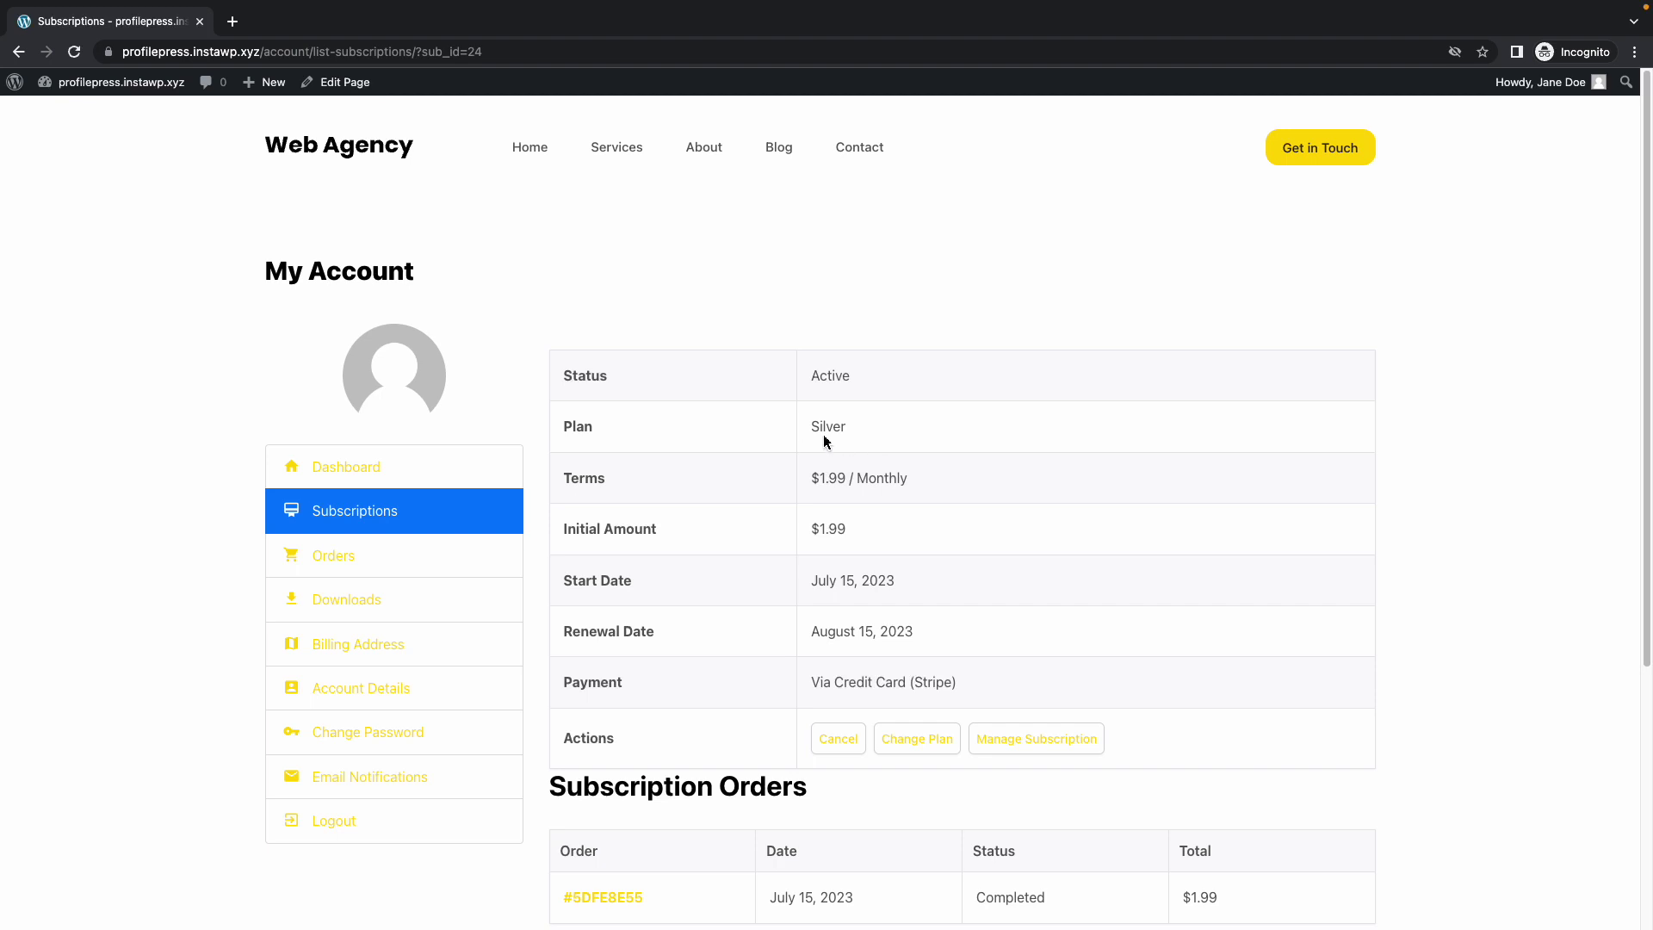
pyautogui.click(779, 155)
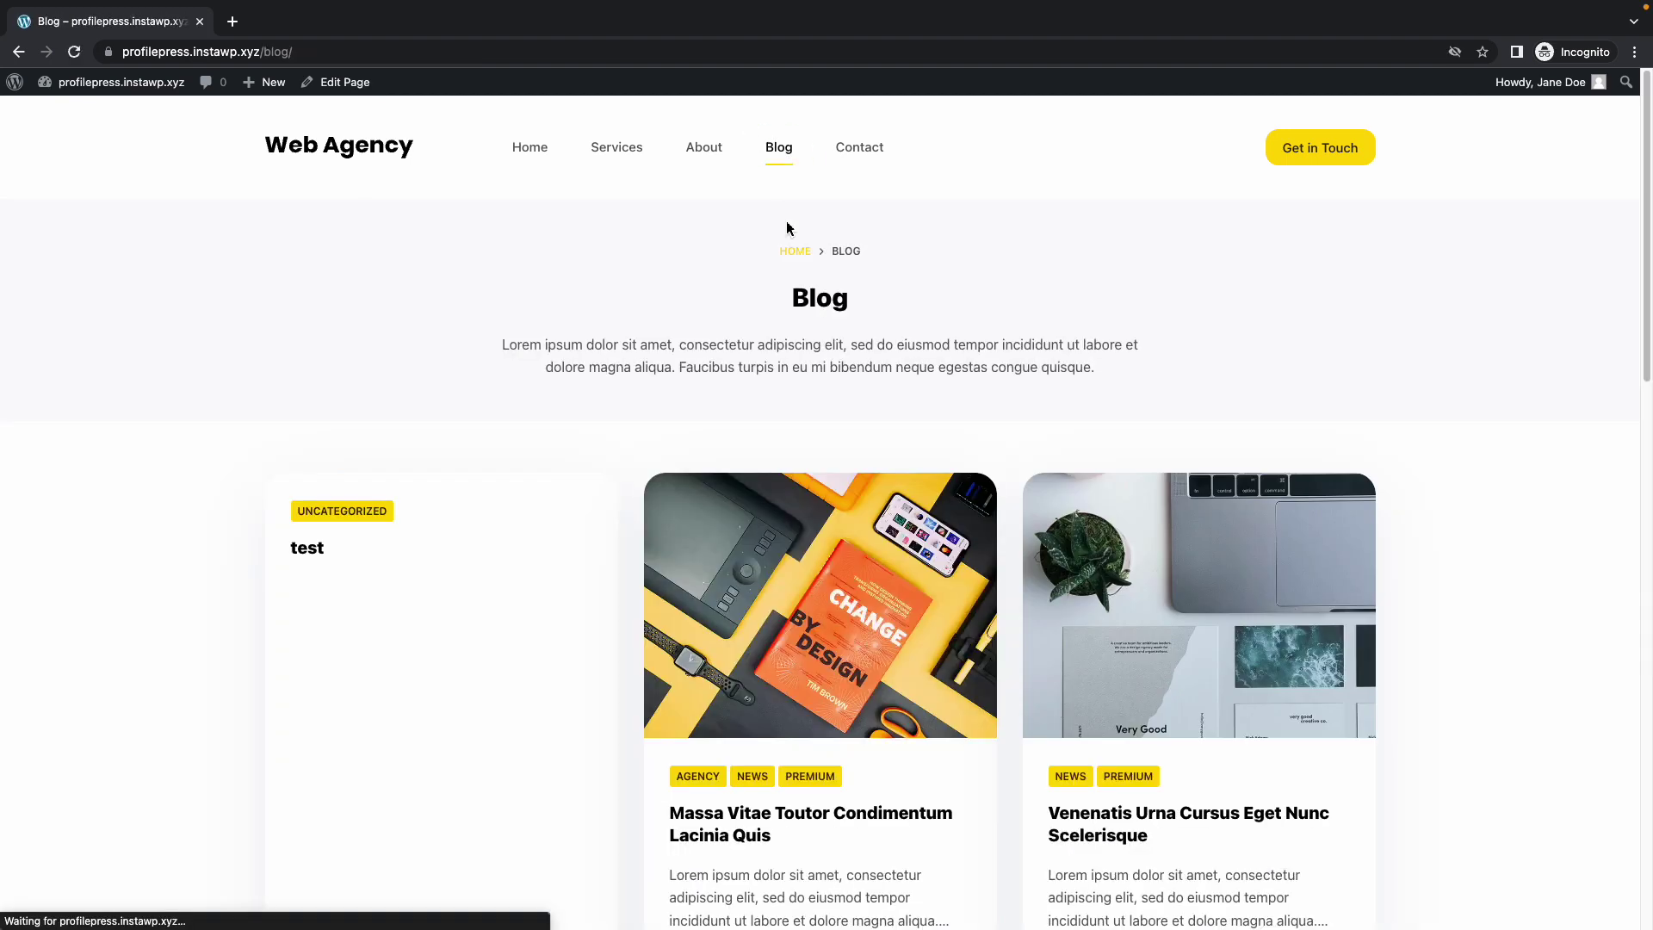
pyautogui.click(814, 607)
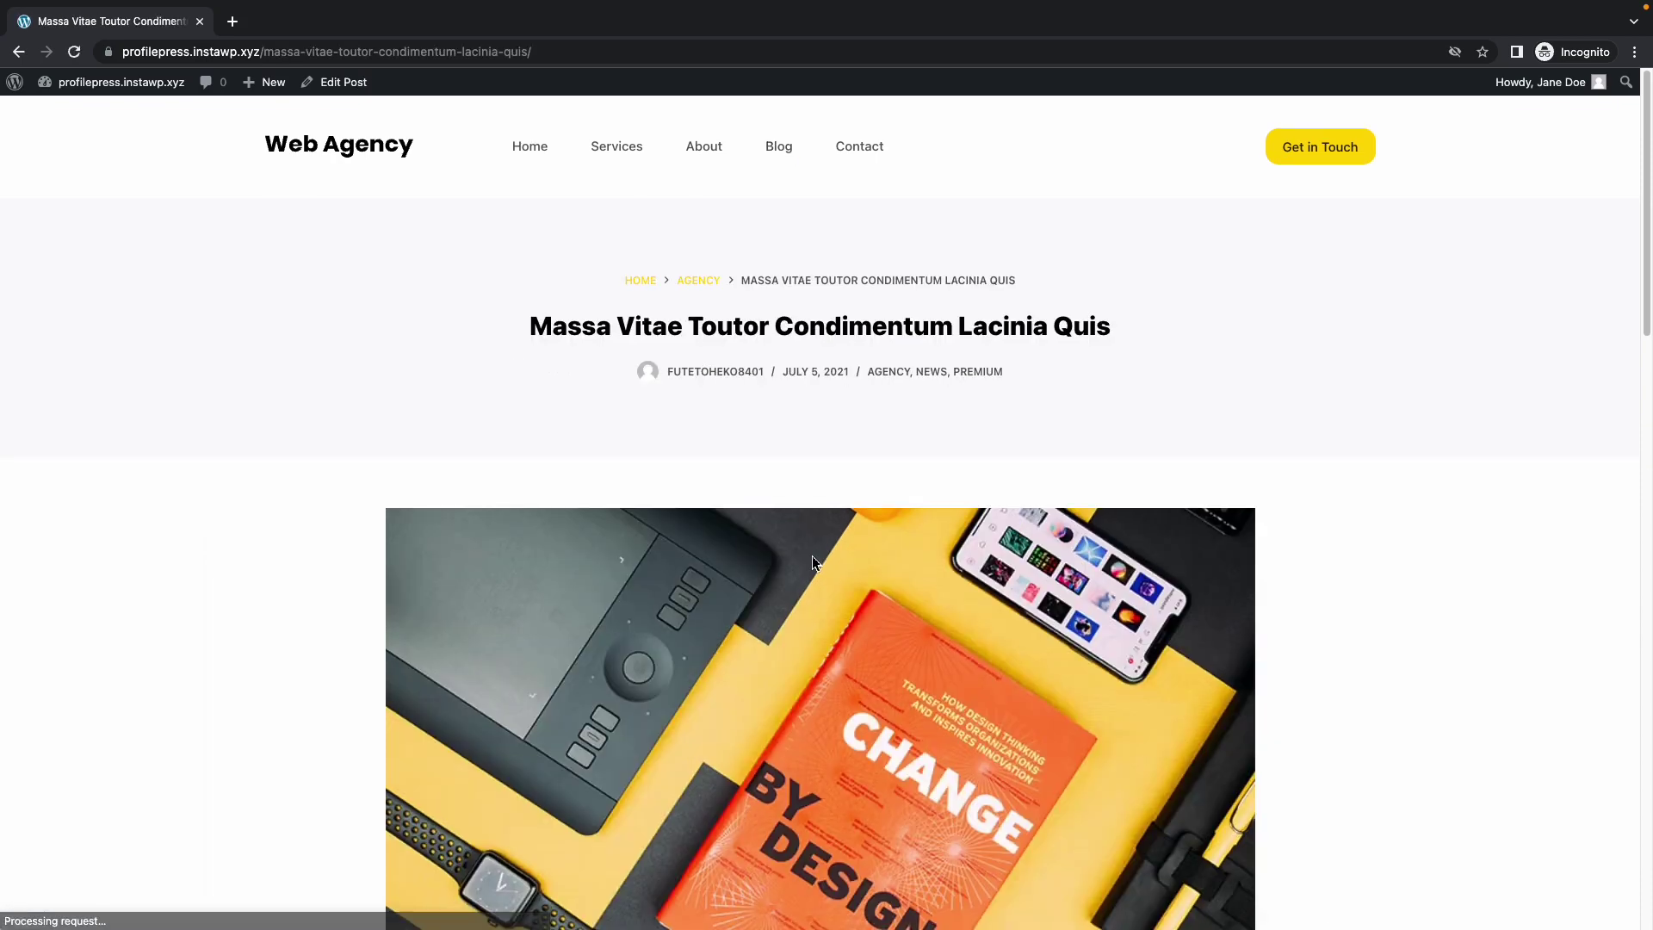
pyautogui.scroll(-10, 812, 555)
pyautogui.scroll(4, 813, 559)
pyautogui.scroll(10, 813, 564)
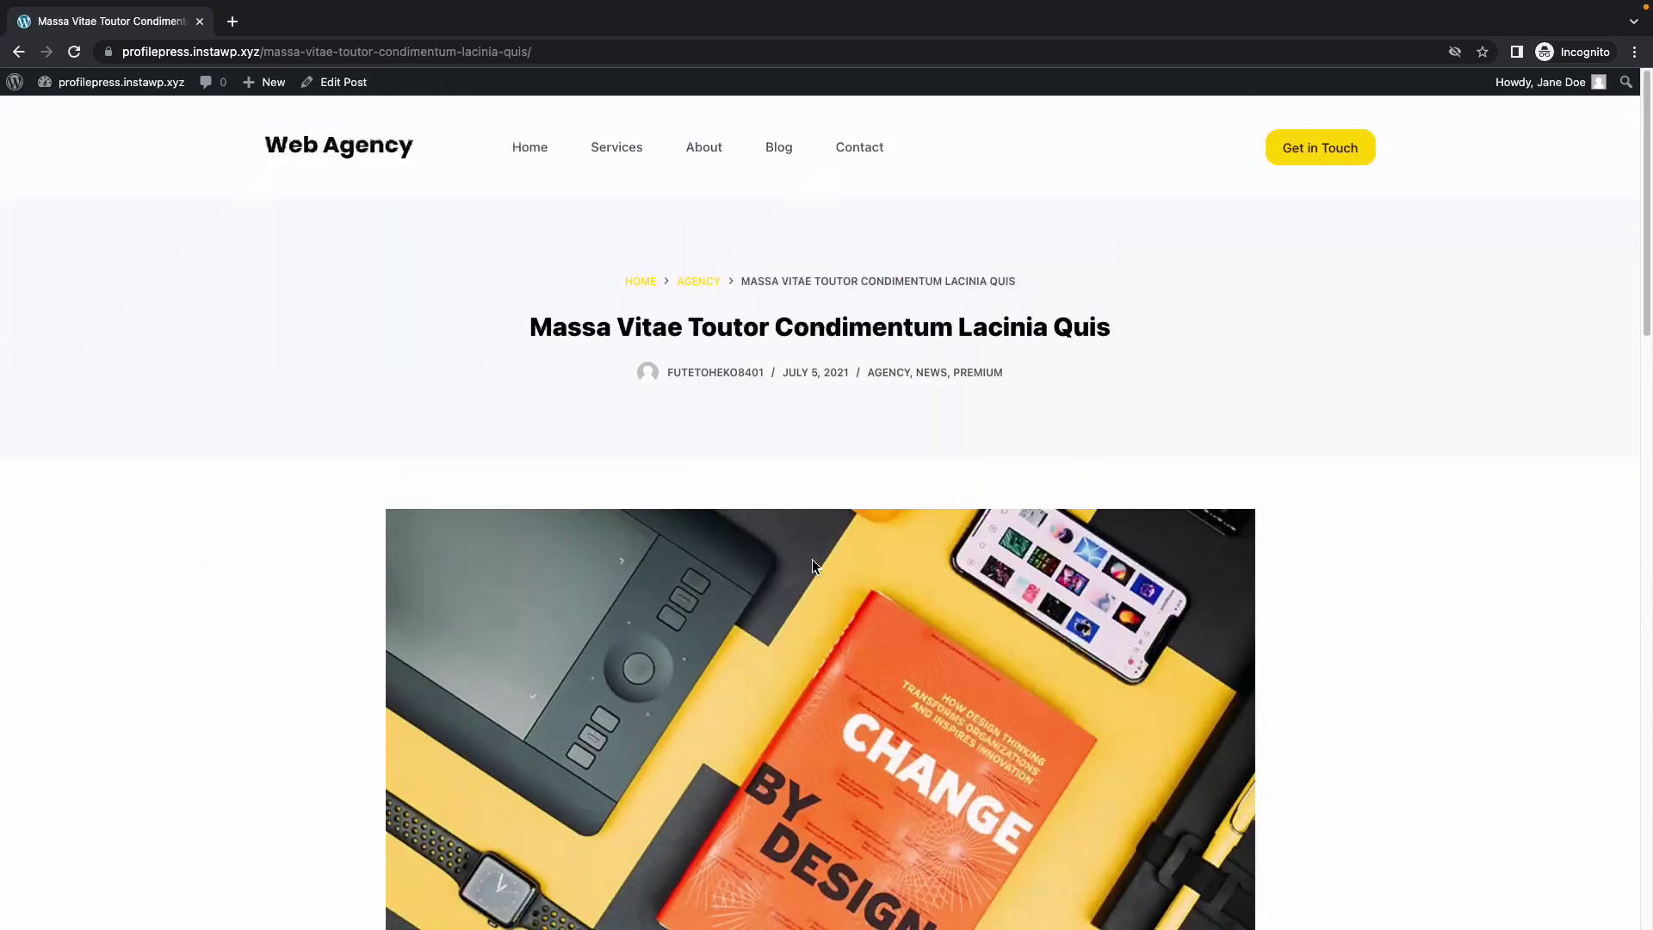
# Step: Log out of the subscriber account and reopen the Massa Vitae post to see it blocked
pyautogui.moveTo(1550, 84)
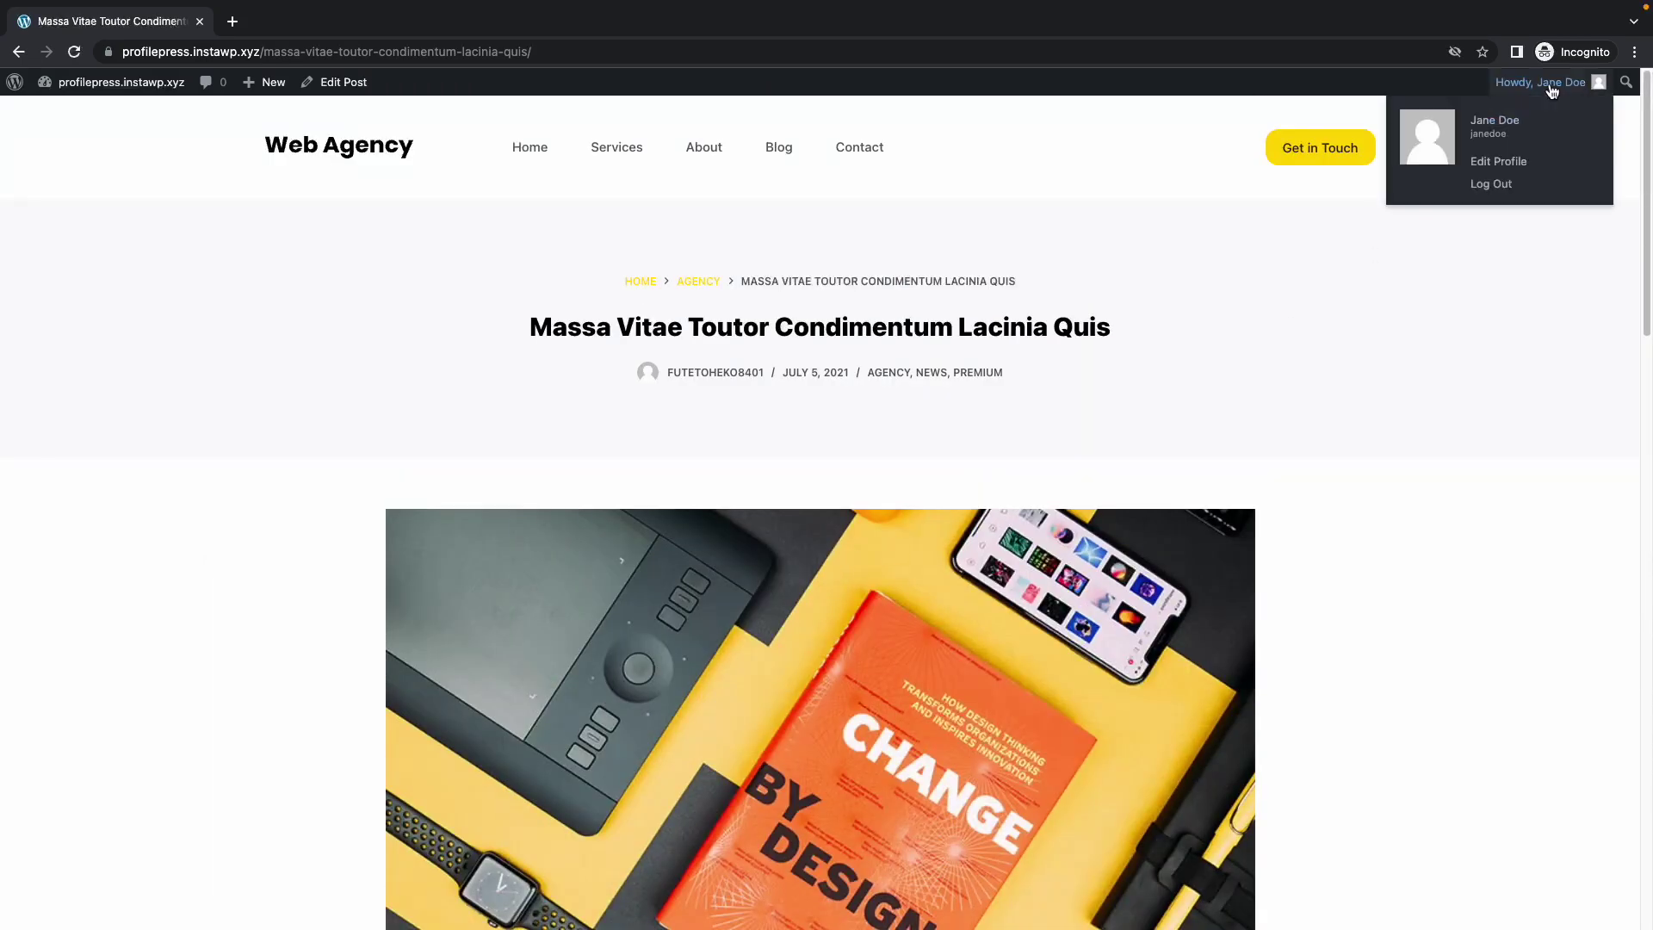
pyautogui.click(1480, 196)
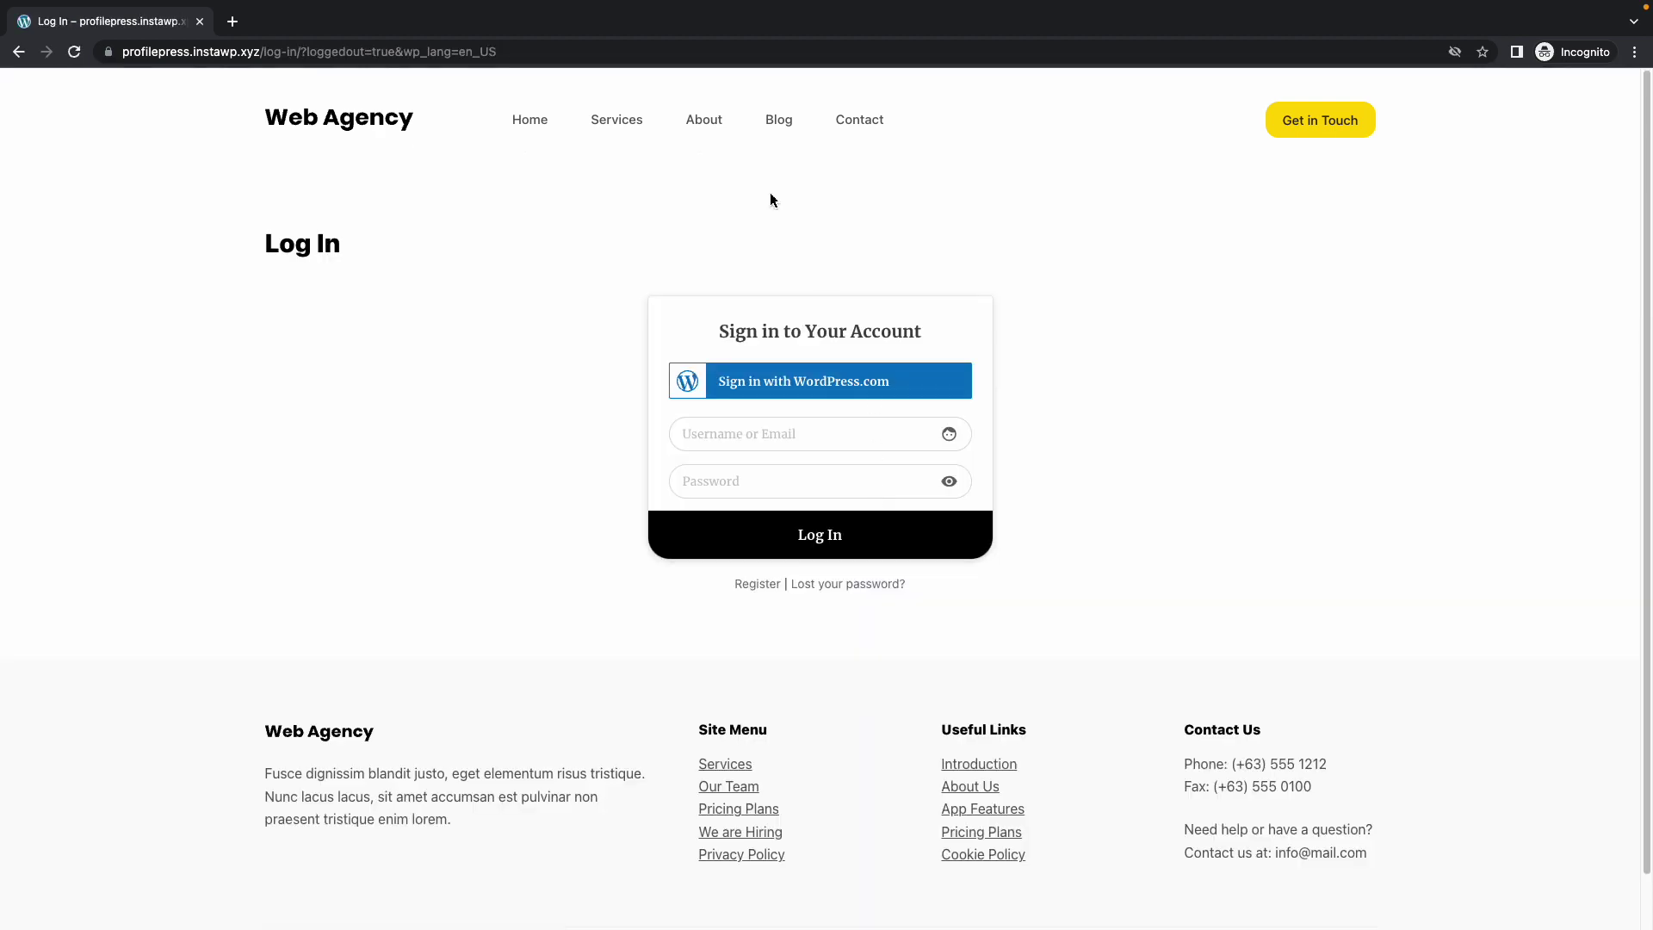
pyautogui.click(780, 123)
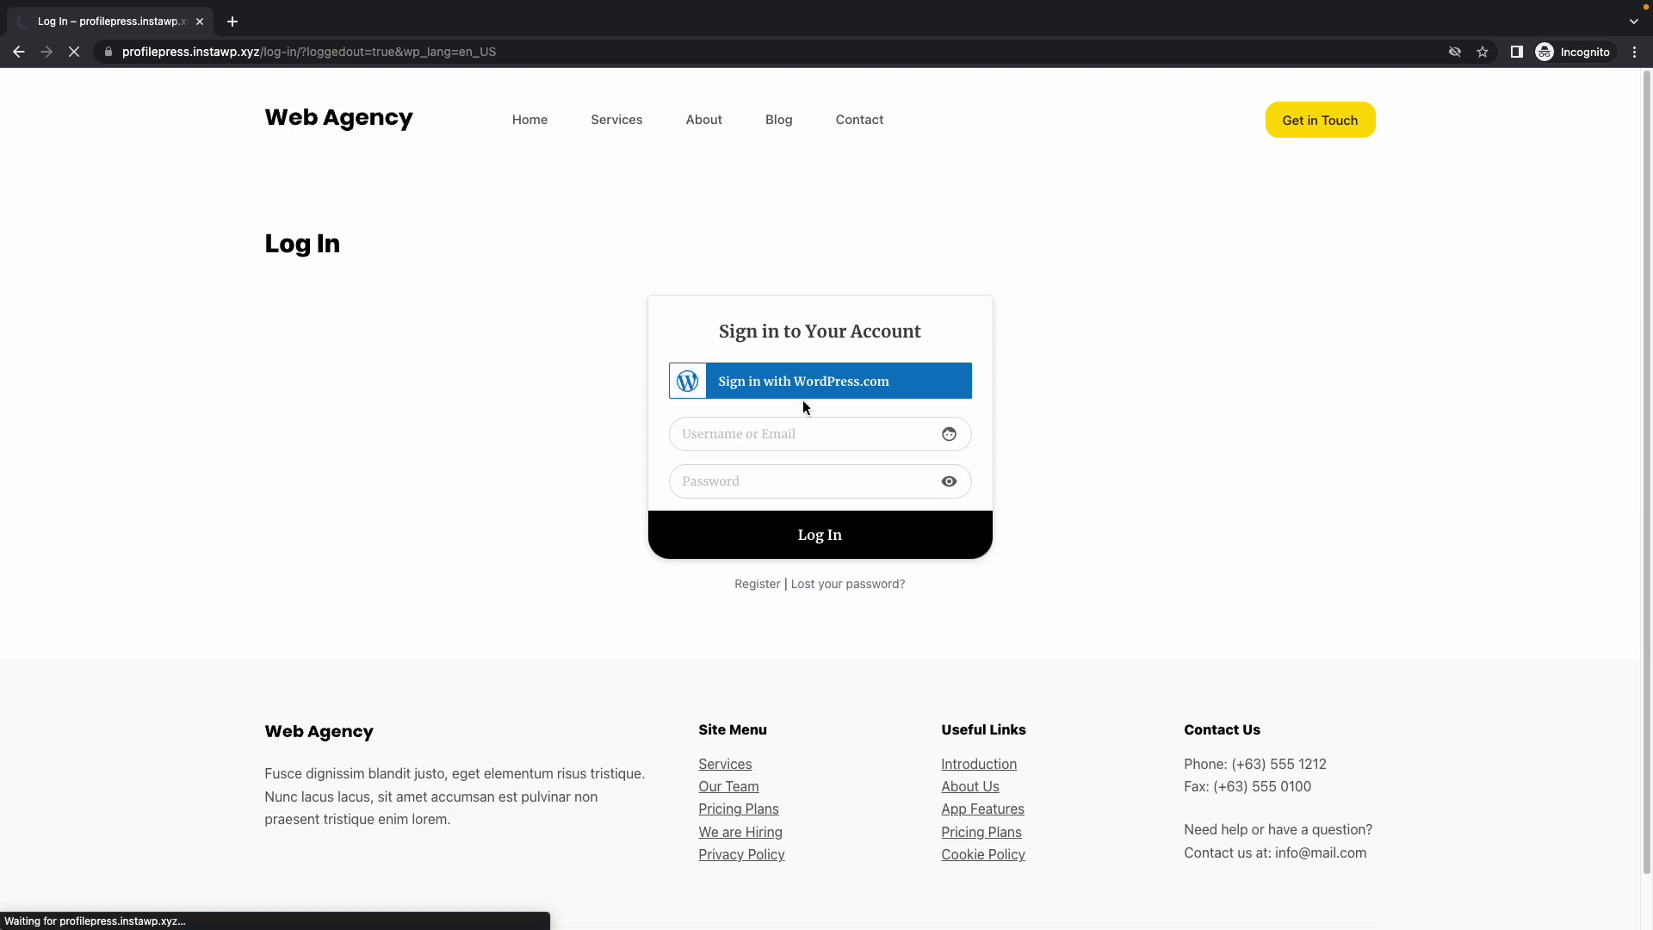
pyautogui.click(805, 514)
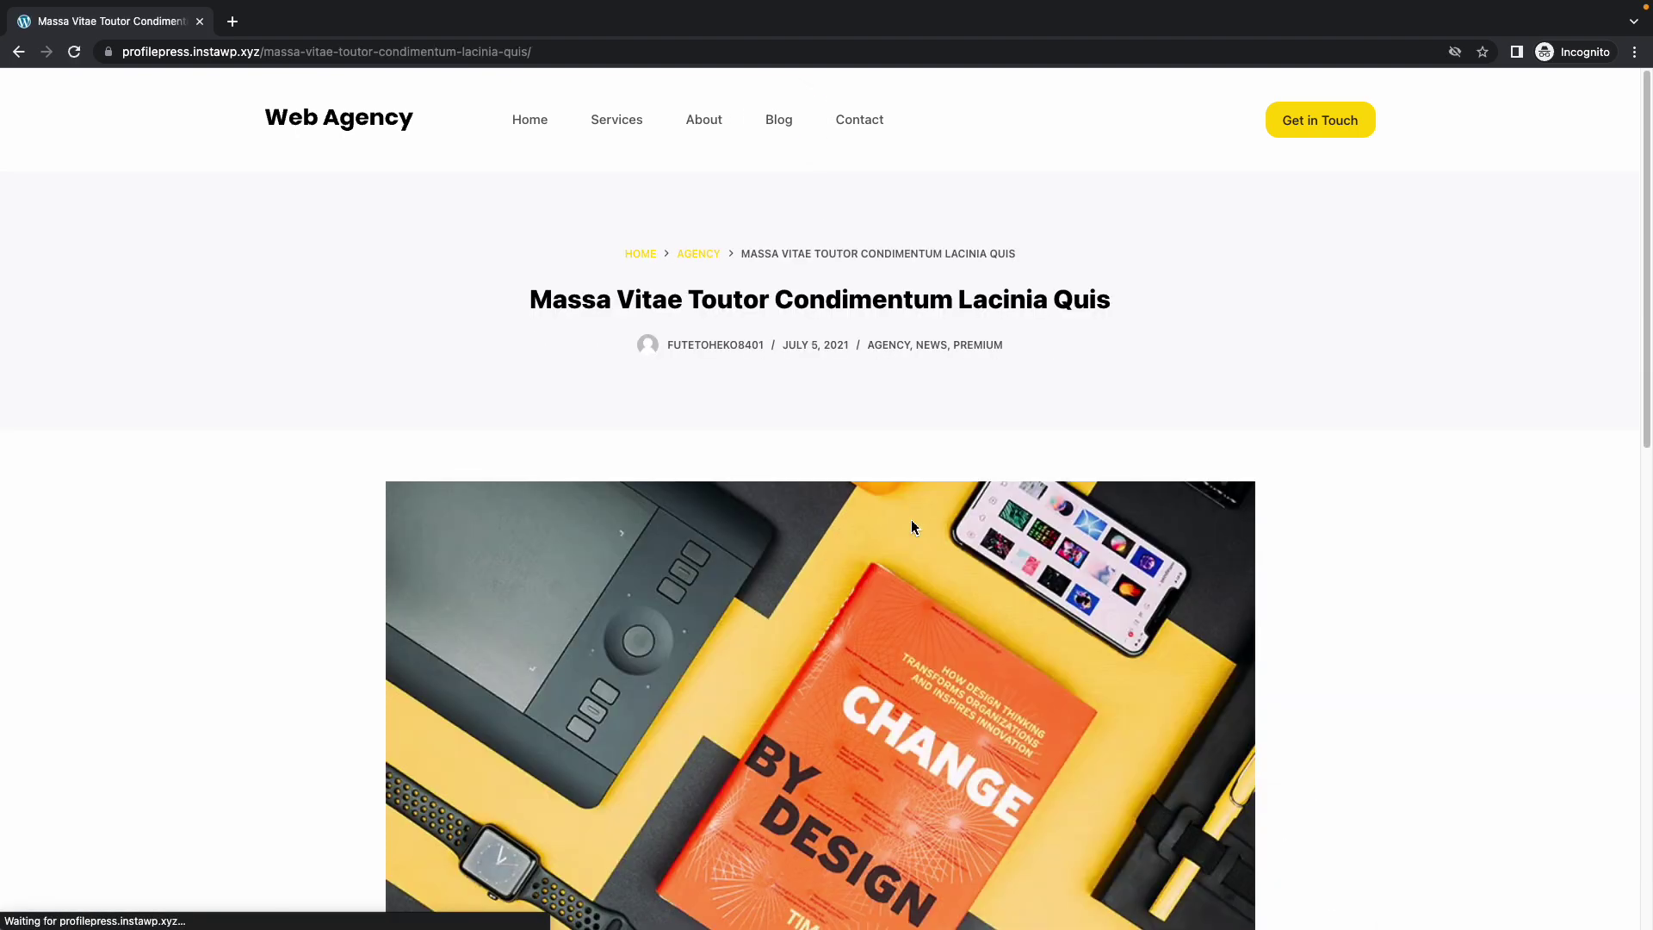
pyautogui.scroll(-8, 911, 527)
pyautogui.scroll(-1, 911, 528)
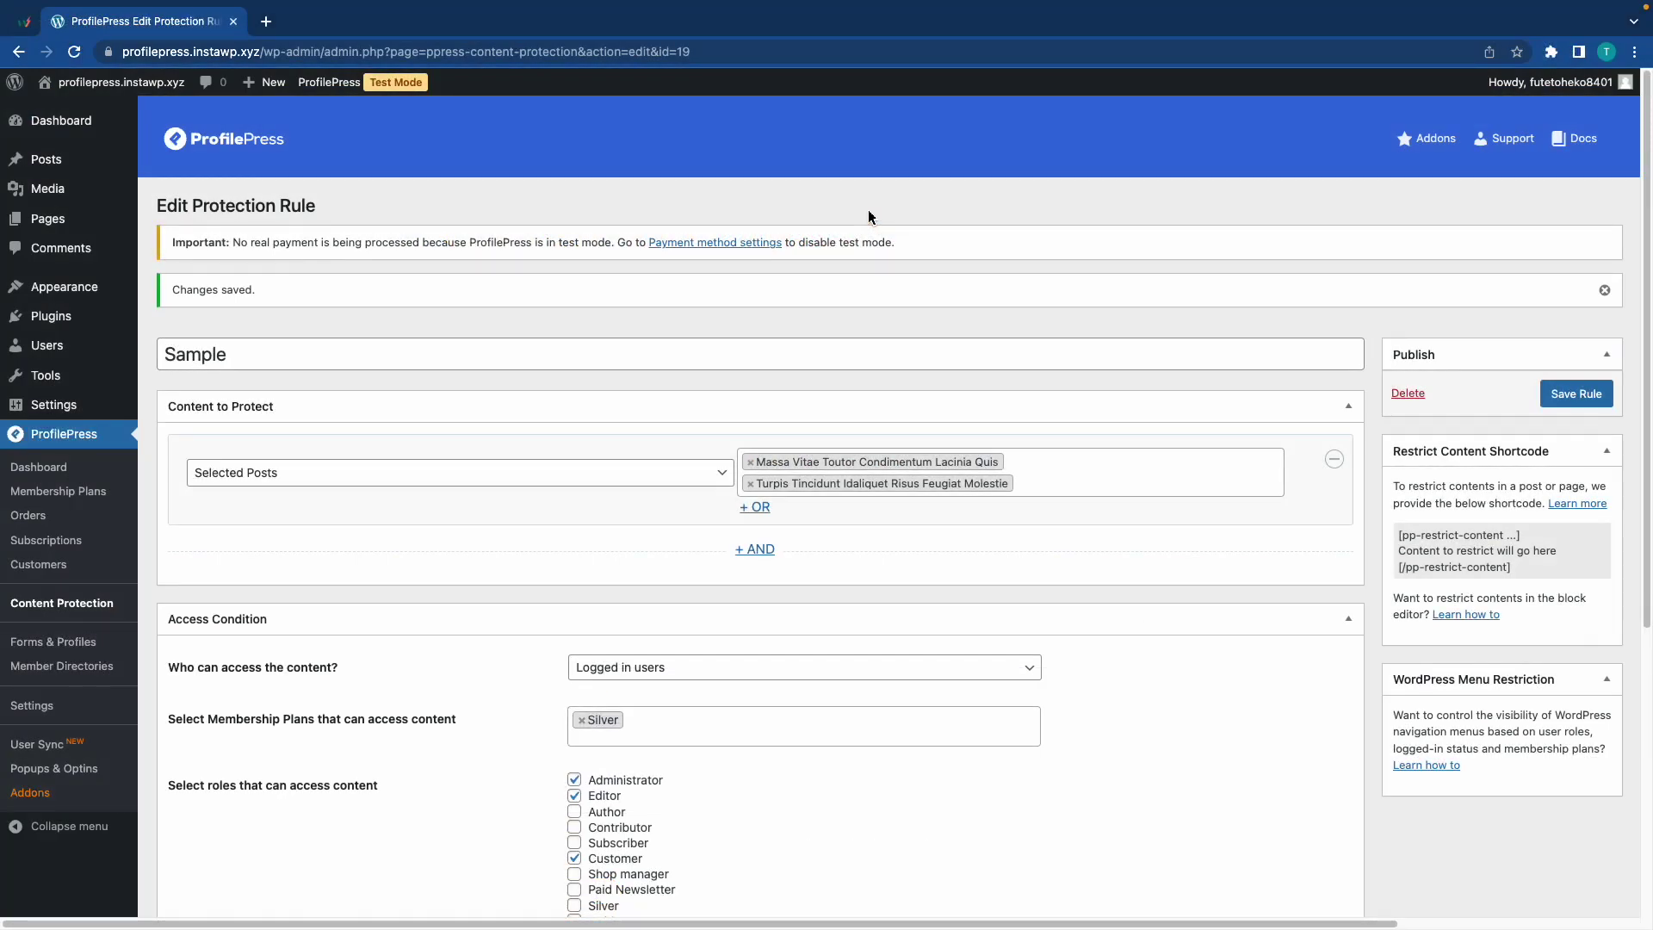
# Step: Strip Silver, Customer and Editor from the Sample rule so only Administrator is allowed, and save it
pyautogui.click(582, 721)
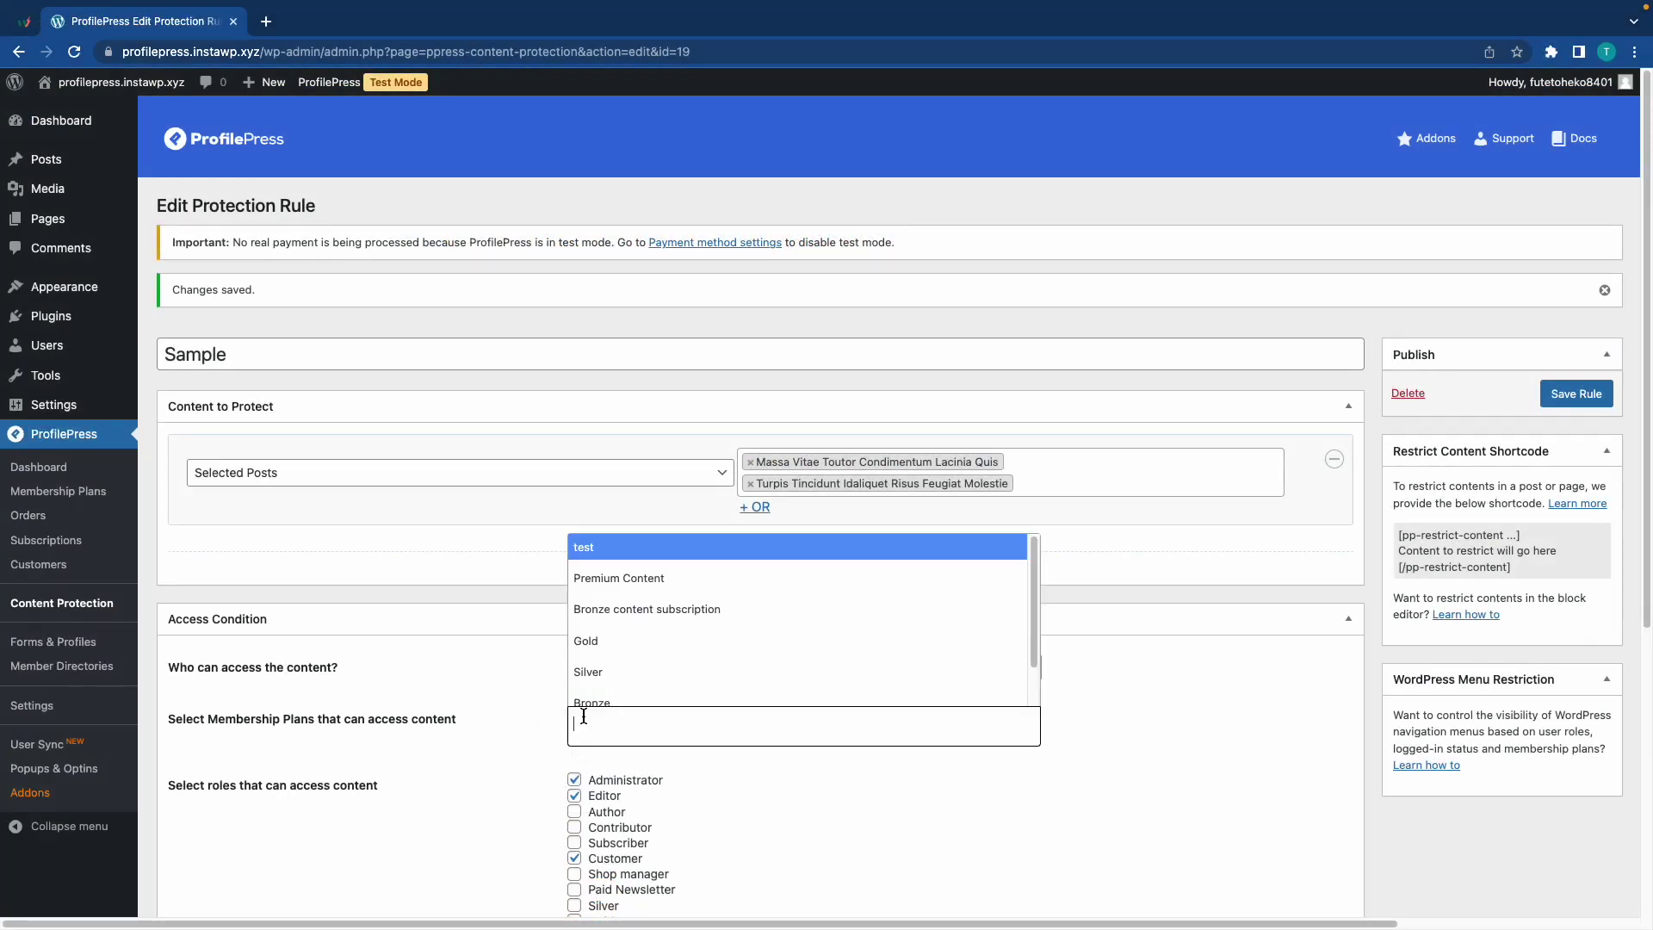
pyautogui.click(1158, 684)
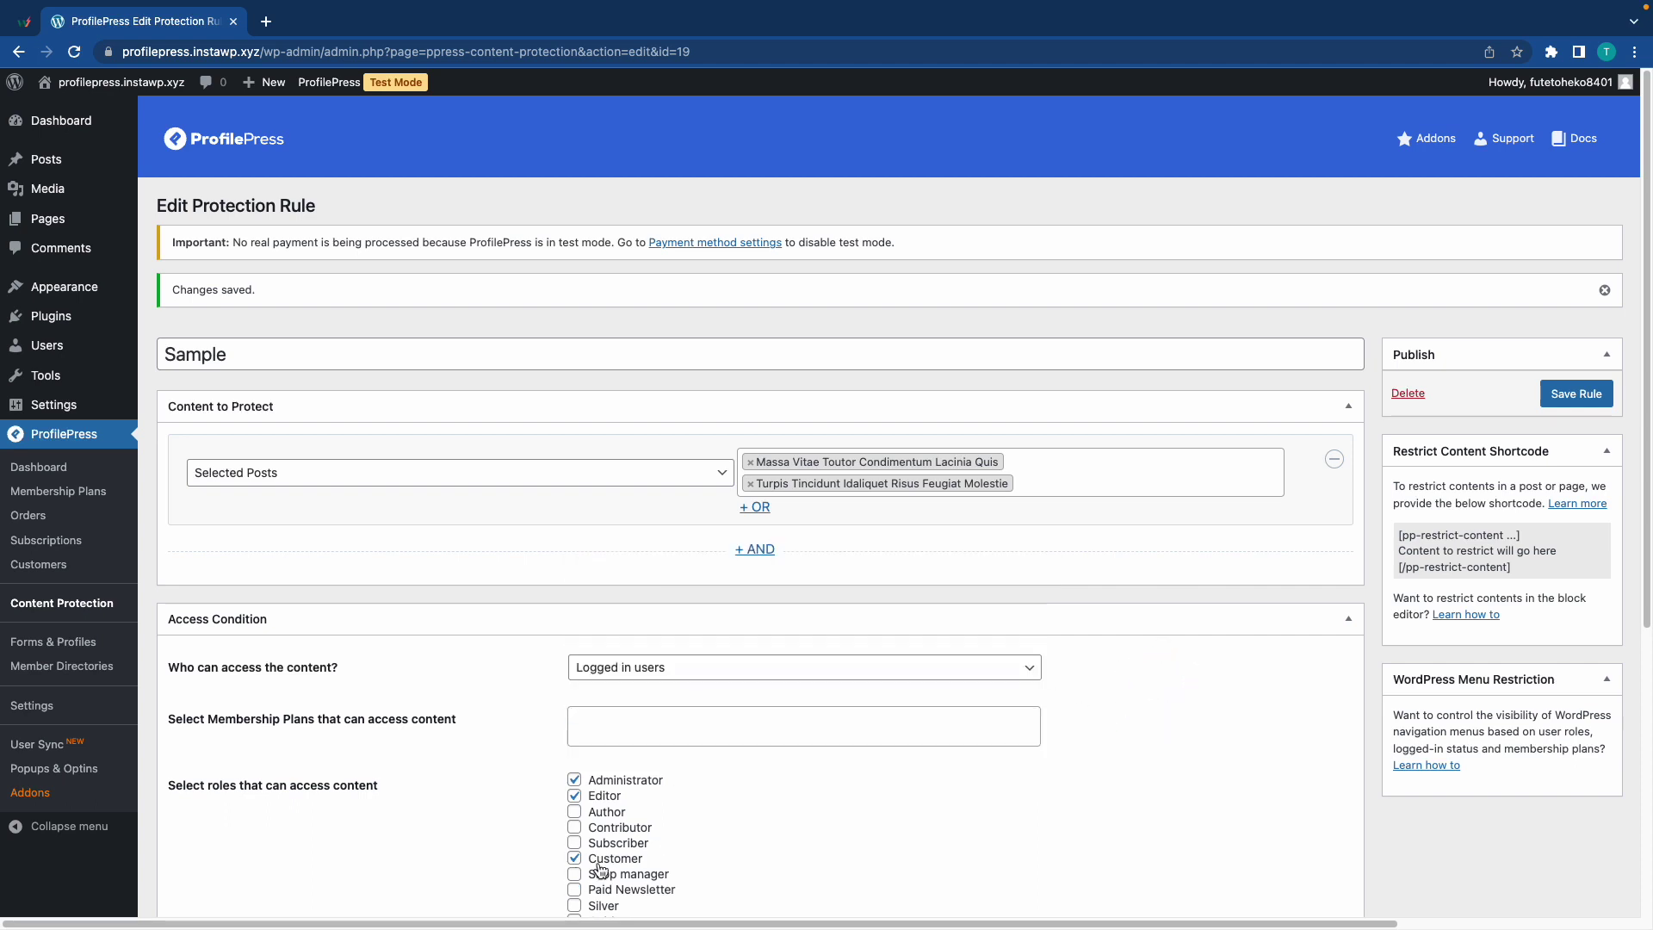
pyautogui.click(575, 858)
pyautogui.doubleClick(574, 795)
pyautogui.click(574, 795)
pyautogui.click(1590, 411)
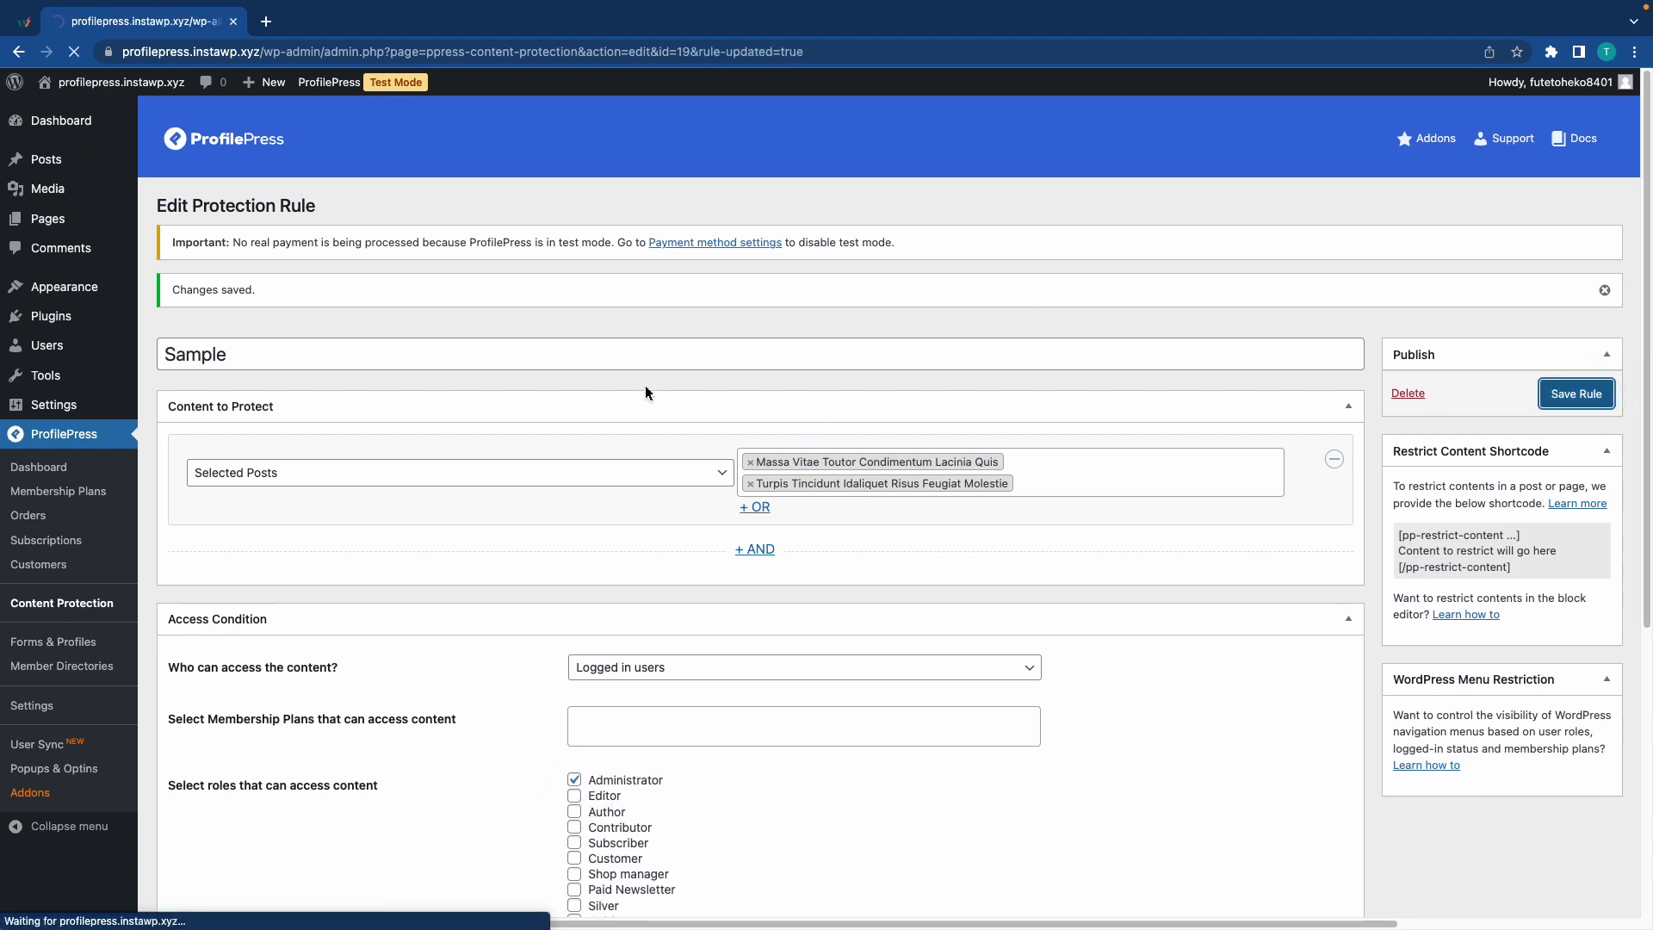
pyautogui.hotkey('ctrl', 'Right')
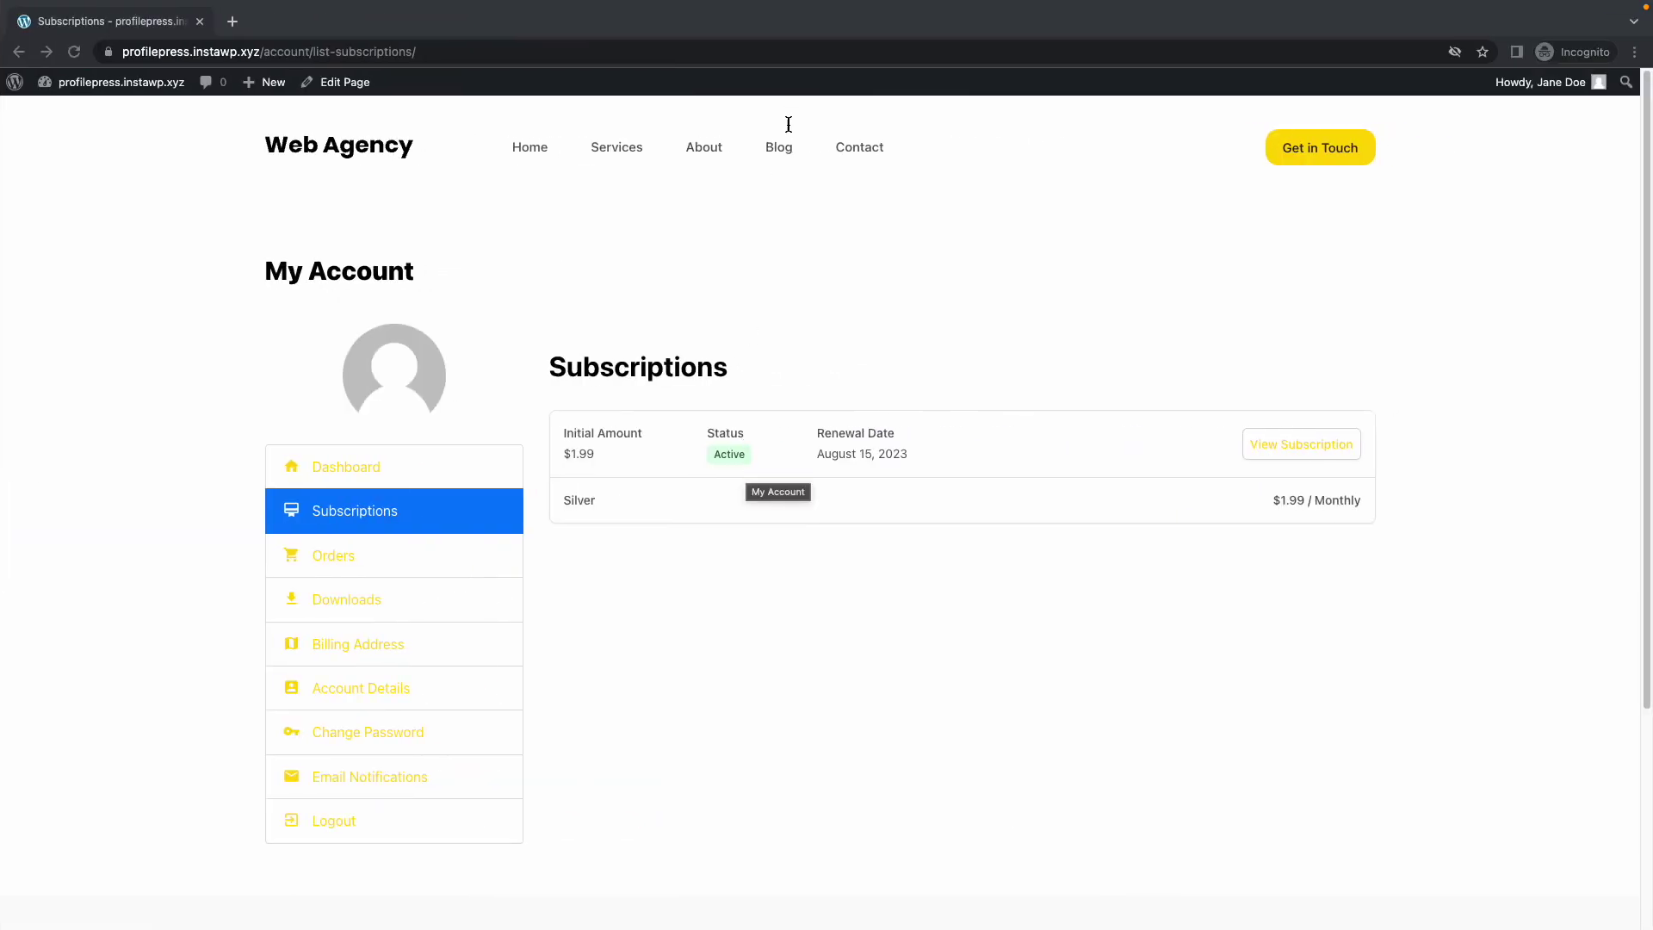
# Step: Open the Massa Vitae post from the Blog listing, which shows the unauthorized notice
pyautogui.click(780, 151)
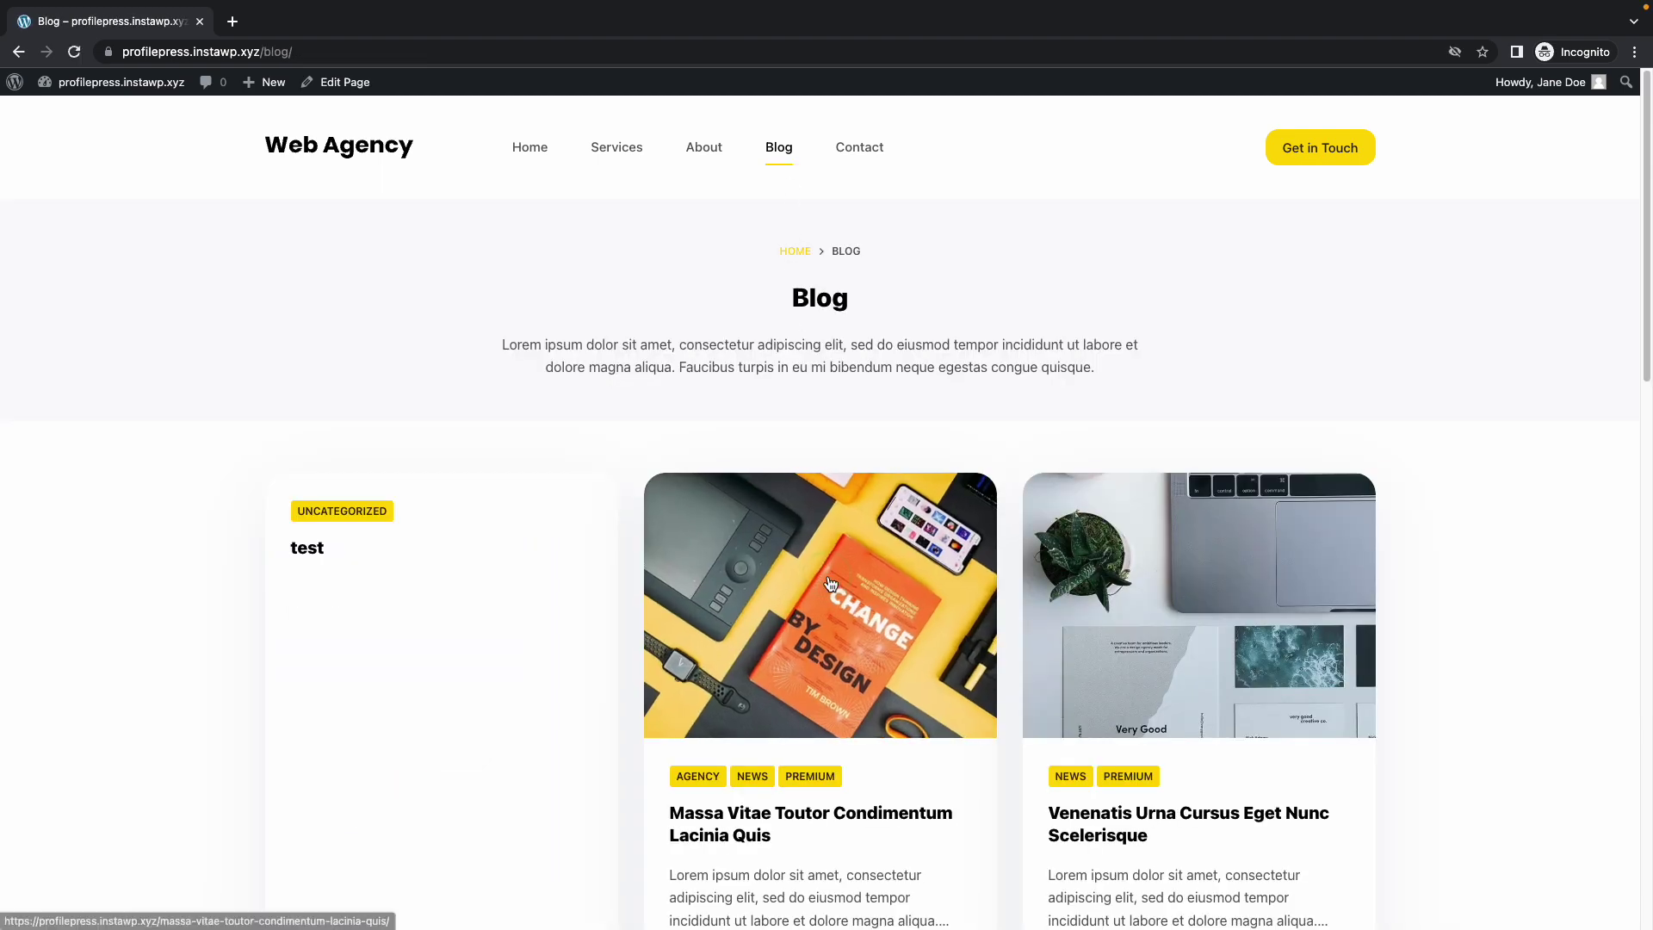
pyautogui.click(830, 584)
pyautogui.scroll(-3, 830, 563)
pyautogui.scroll(-3, 832, 568)
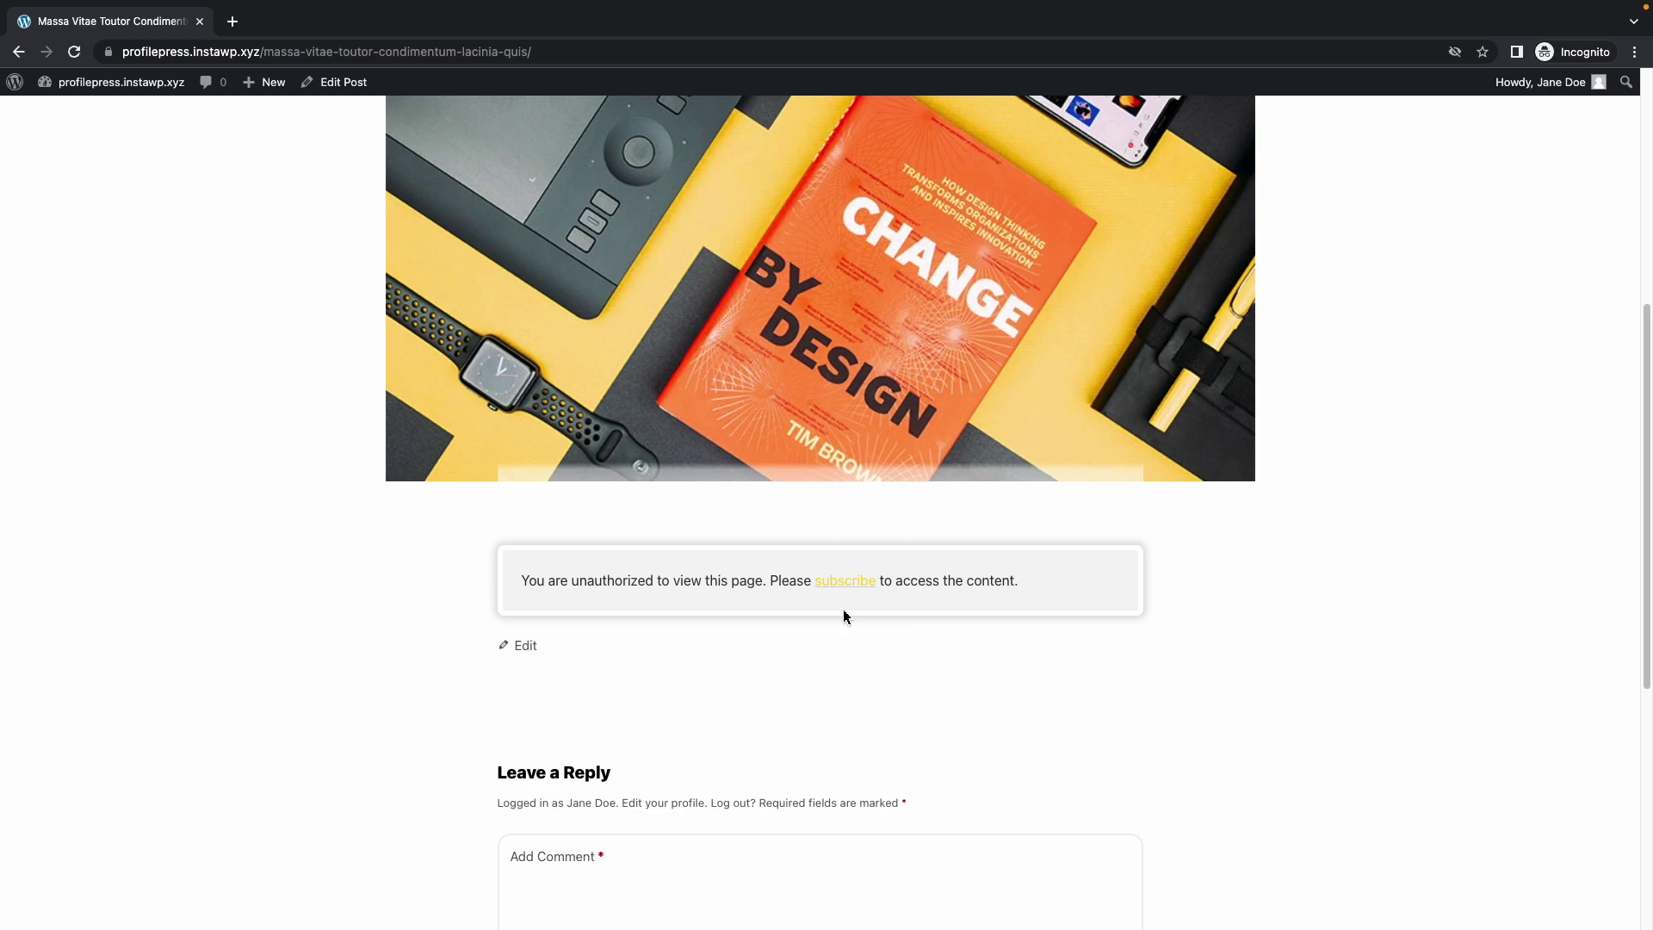
# Step: Re-allow the Editor and Customer roles in the rule, save it, and reload the post
pyautogui.hotkey('ctrl', 'Left')
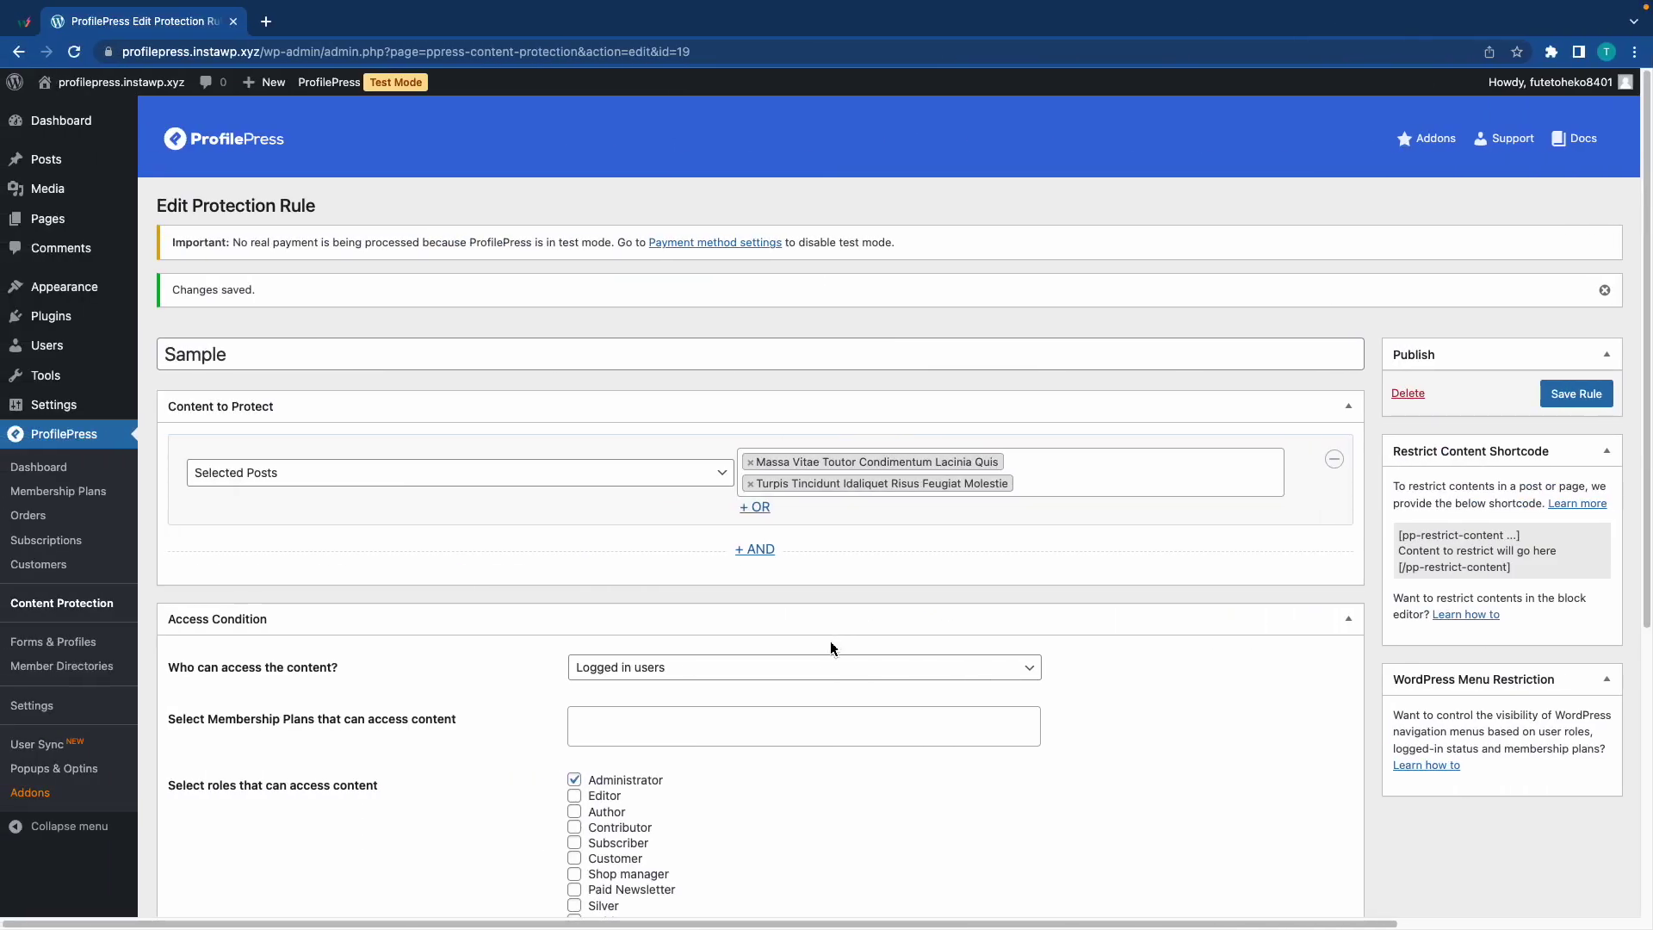
pyautogui.click(574, 795)
pyautogui.click(575, 858)
pyautogui.click(1569, 393)
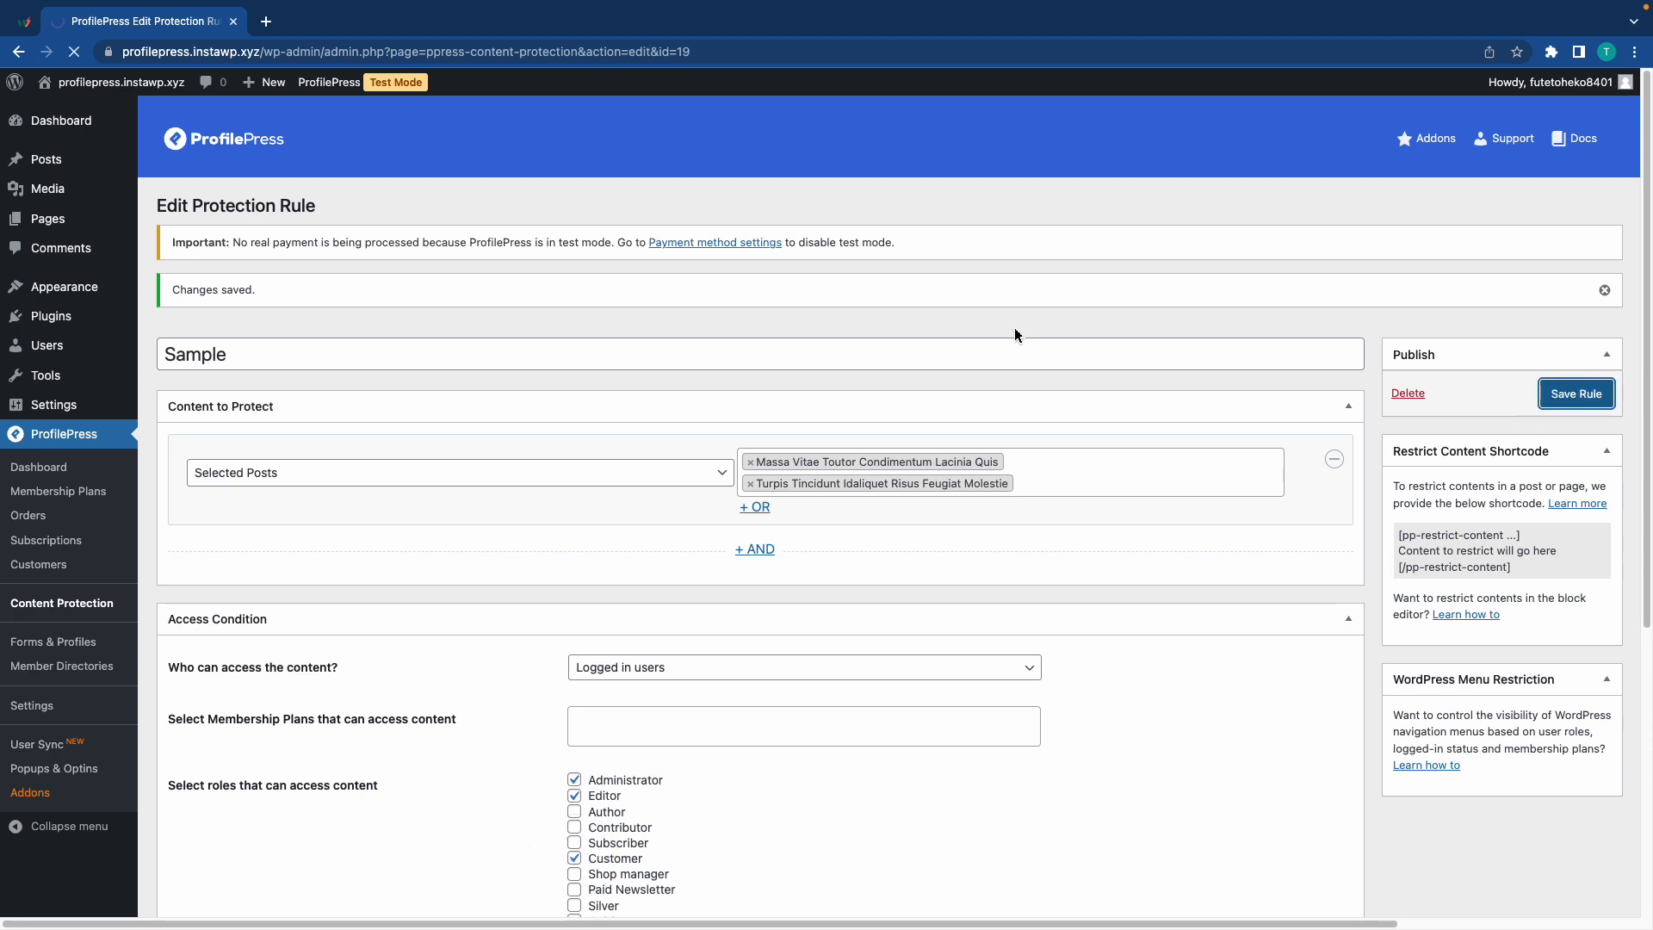
pyautogui.press('super+grave')
pyautogui.press('super+r')
pyautogui.click(1173, 671)
pyautogui.press('super+r')
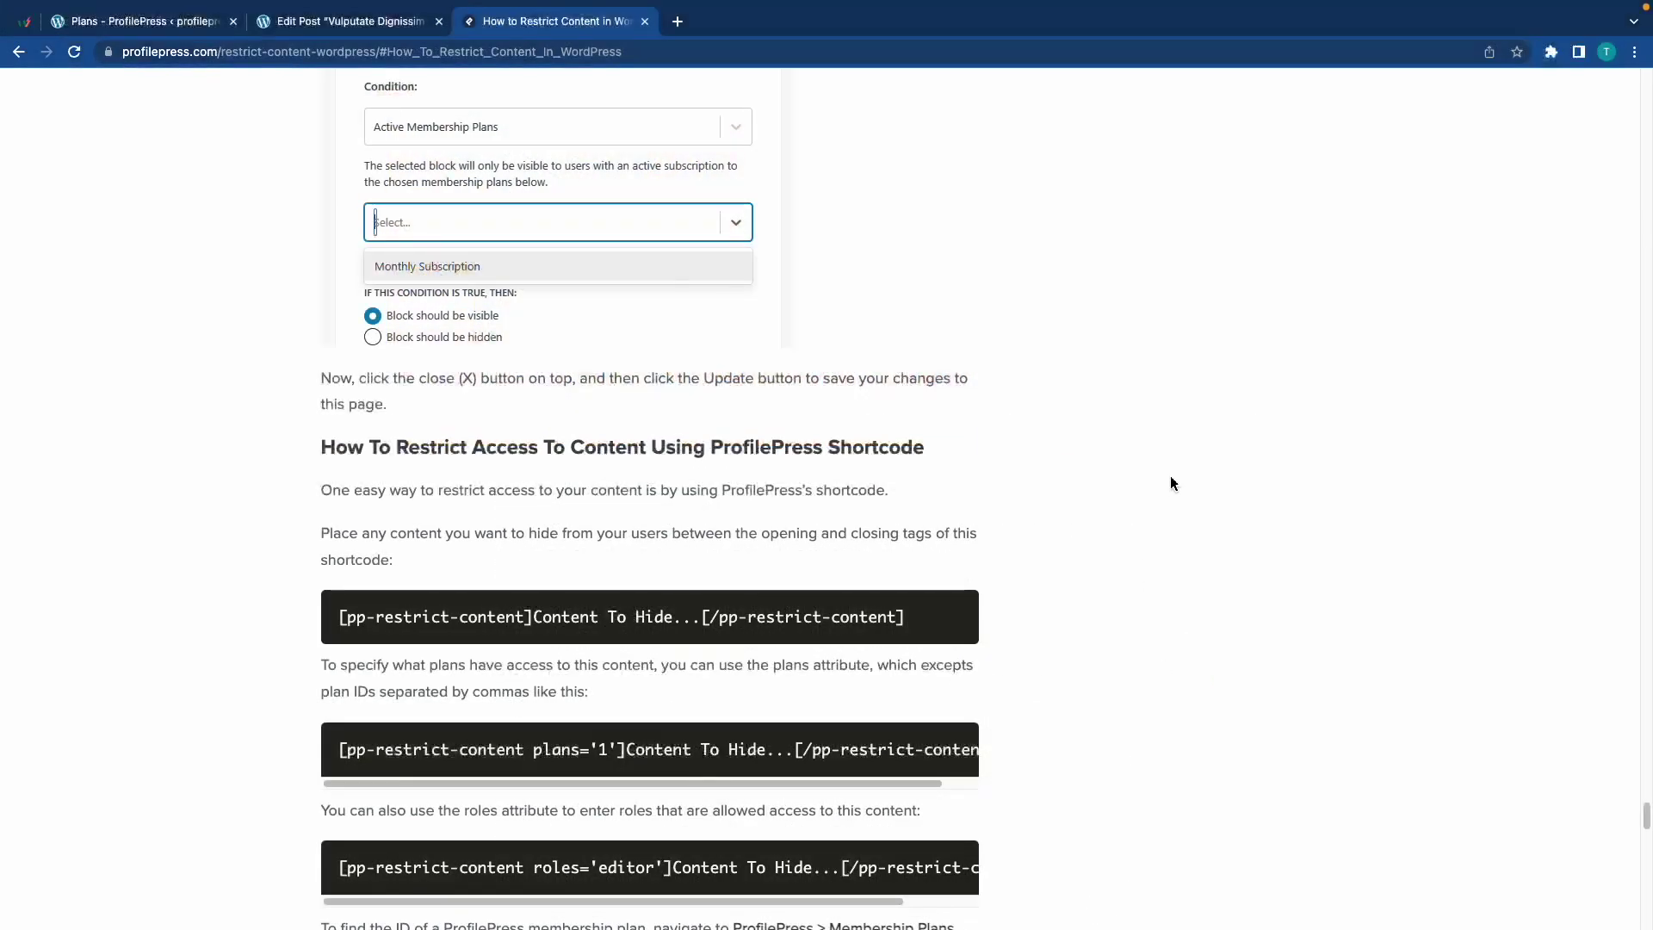
# Step: Copy the documentation's basic [pp-restrict-content] shortcode example and return to the Edit Post tab
pyautogui.click(1185, 473)
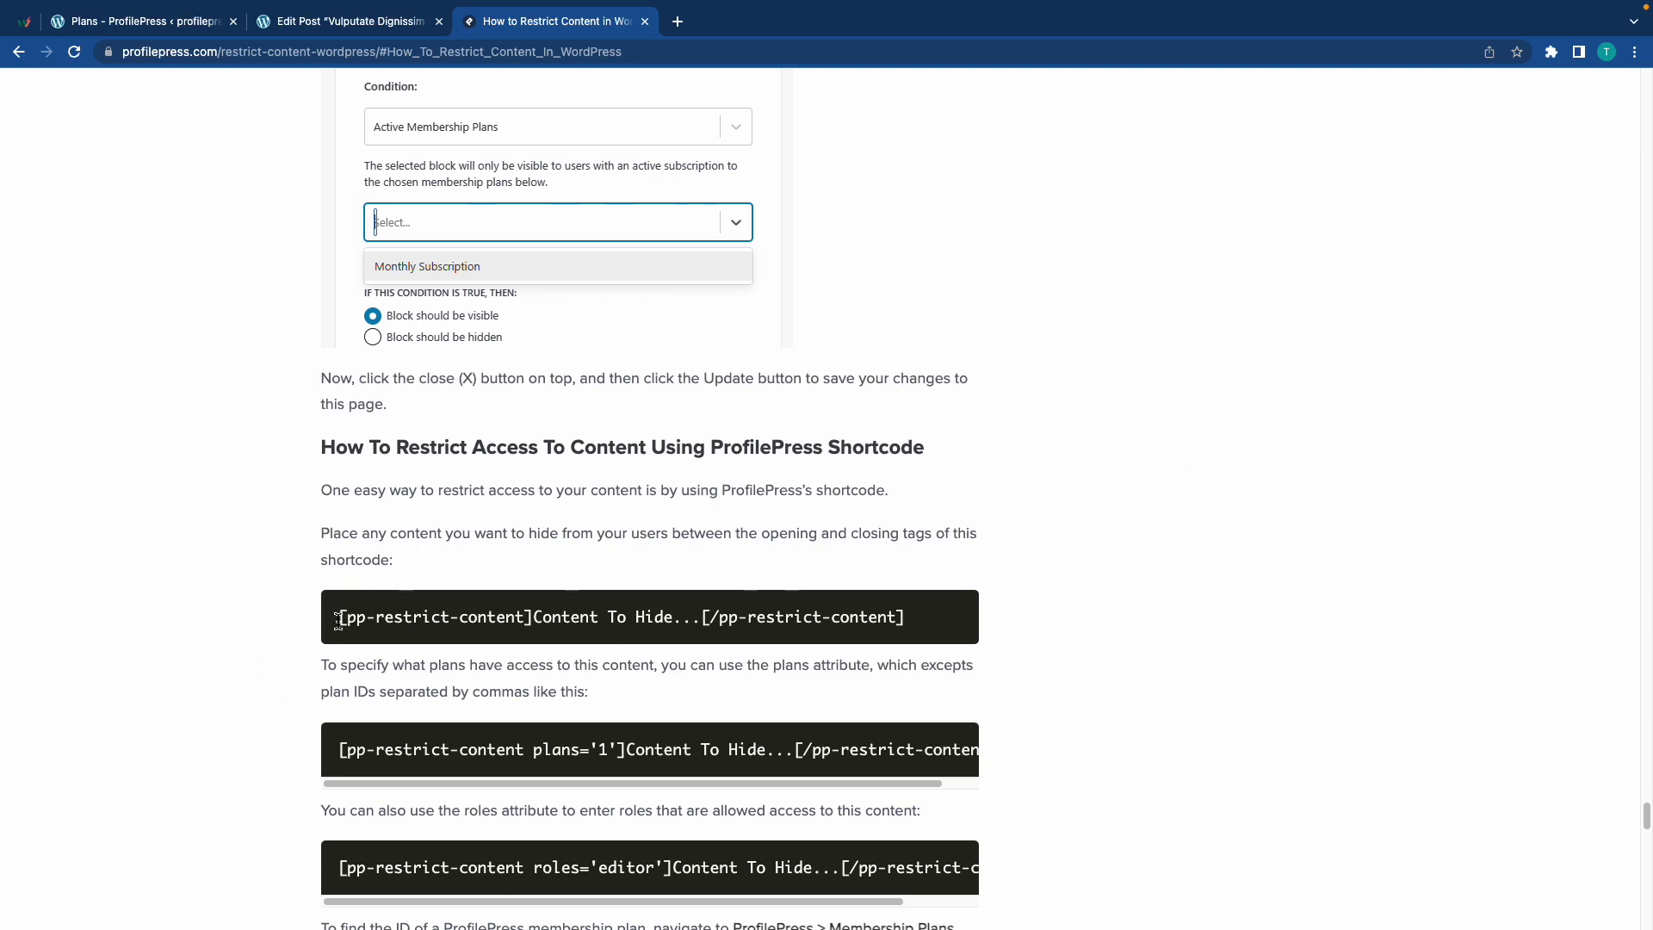
pyautogui.moveTo(341, 620); pyautogui.dragTo(895, 622)
pyautogui.press('super+c')
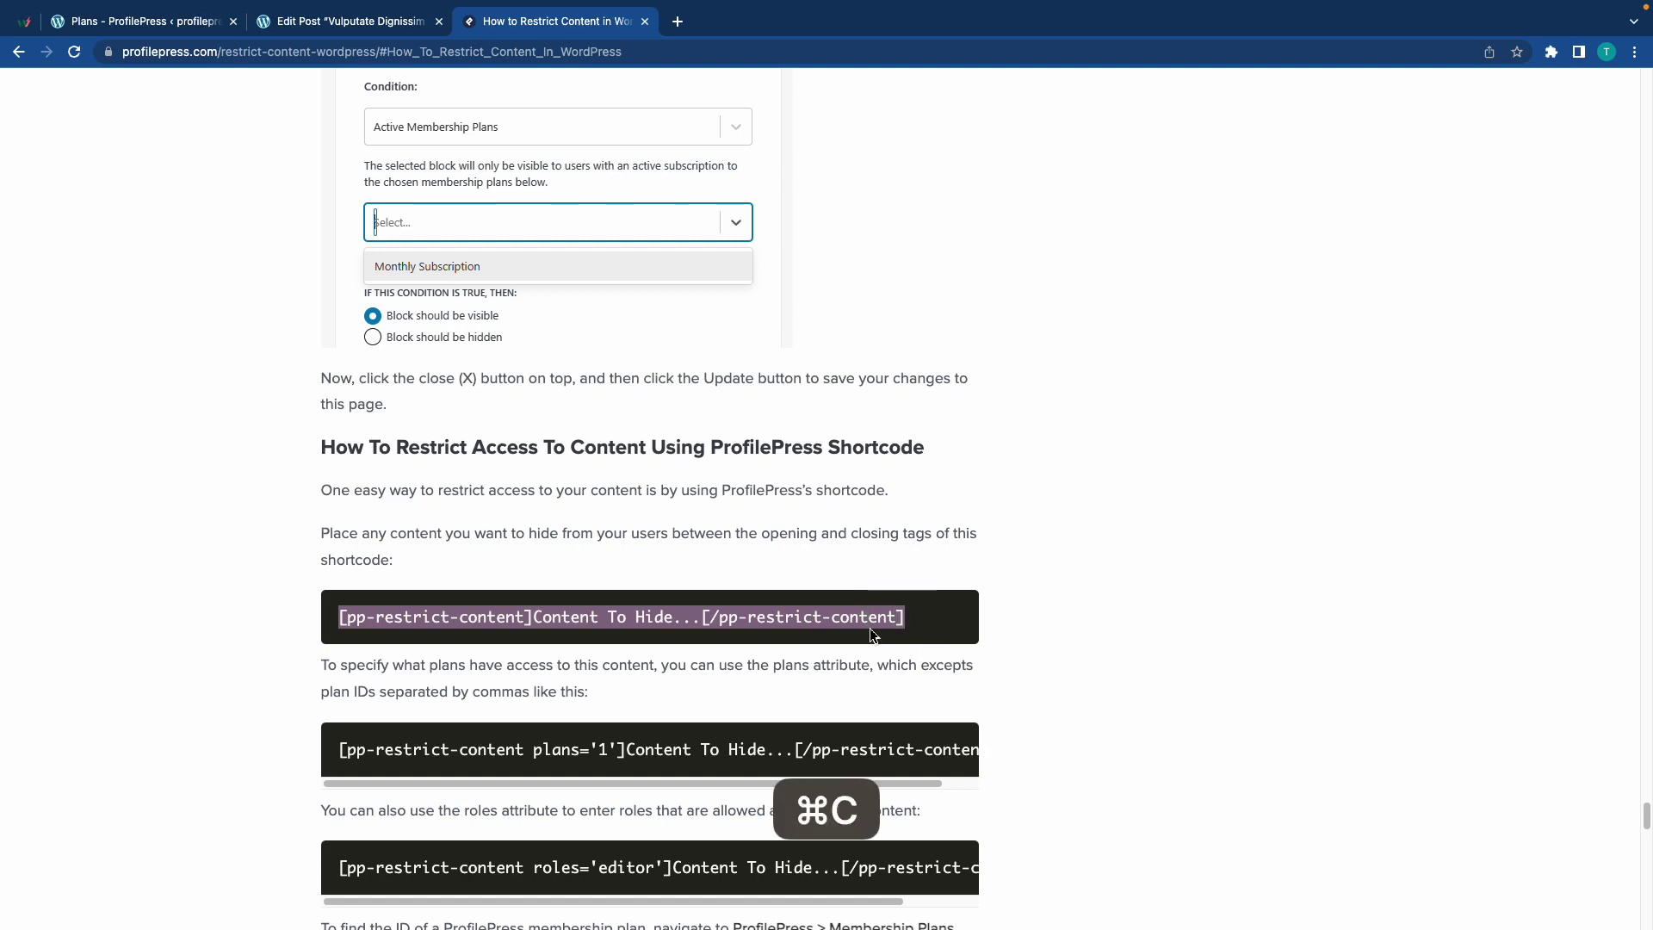
pyautogui.click(383, 20)
# Step: Paste the shortcode example and move its opening [pp-restrict-content] tag to the Mauris paragraph's start
pyautogui.click(577, 517)
pyautogui.press('Return')
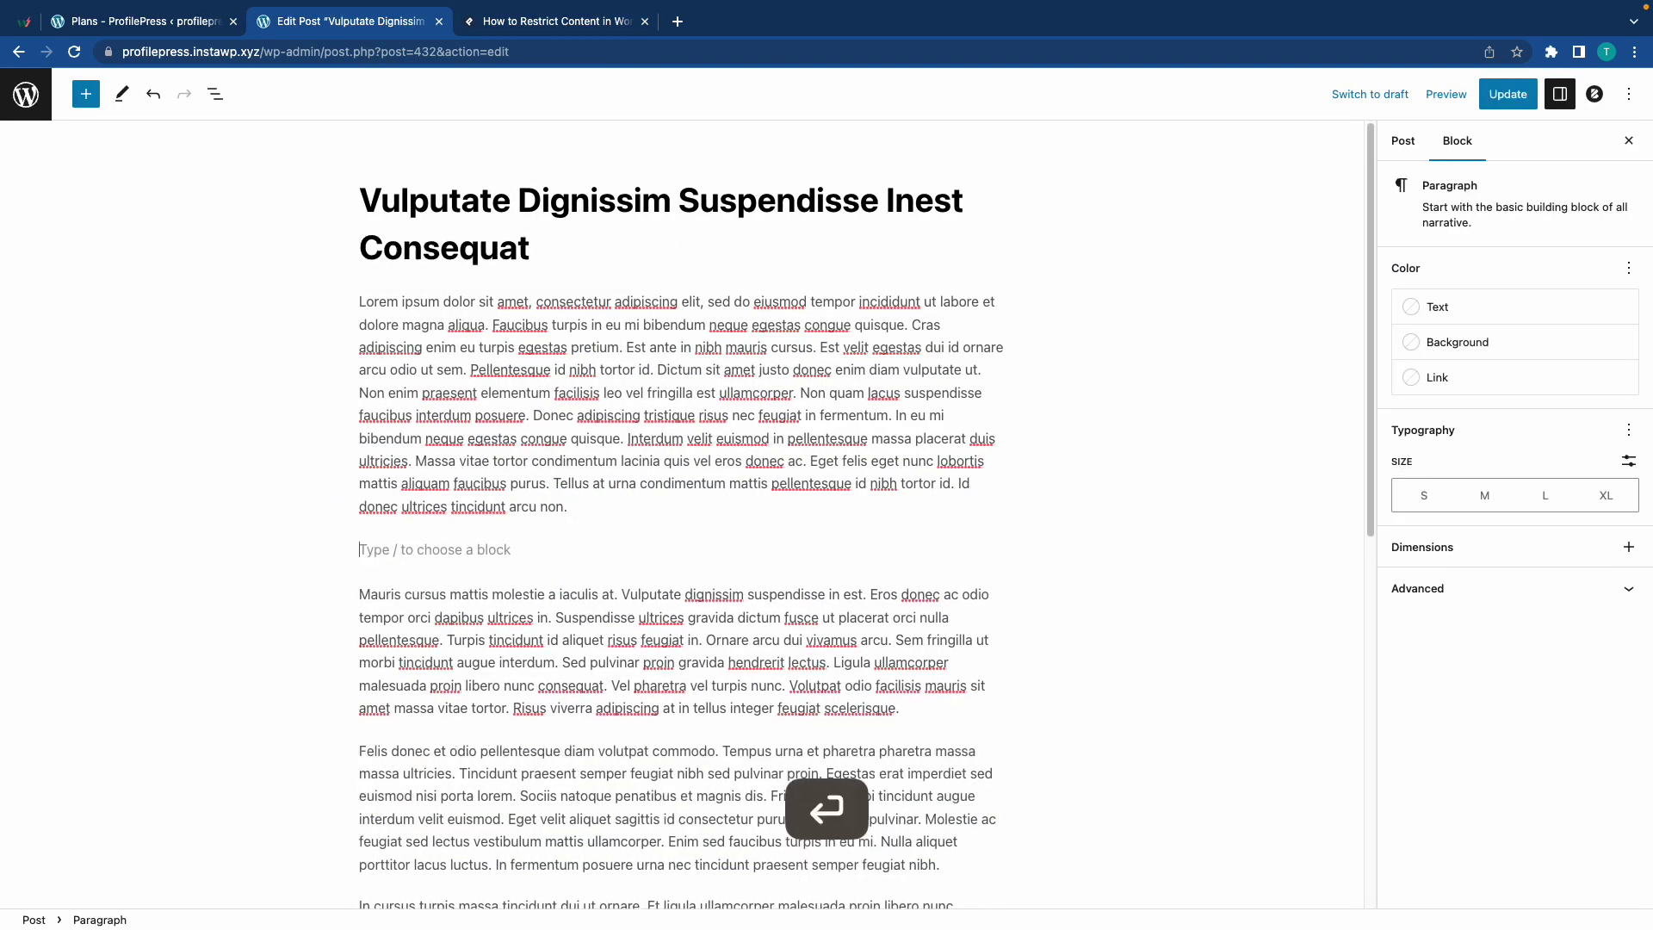
pyautogui.press('super+v')
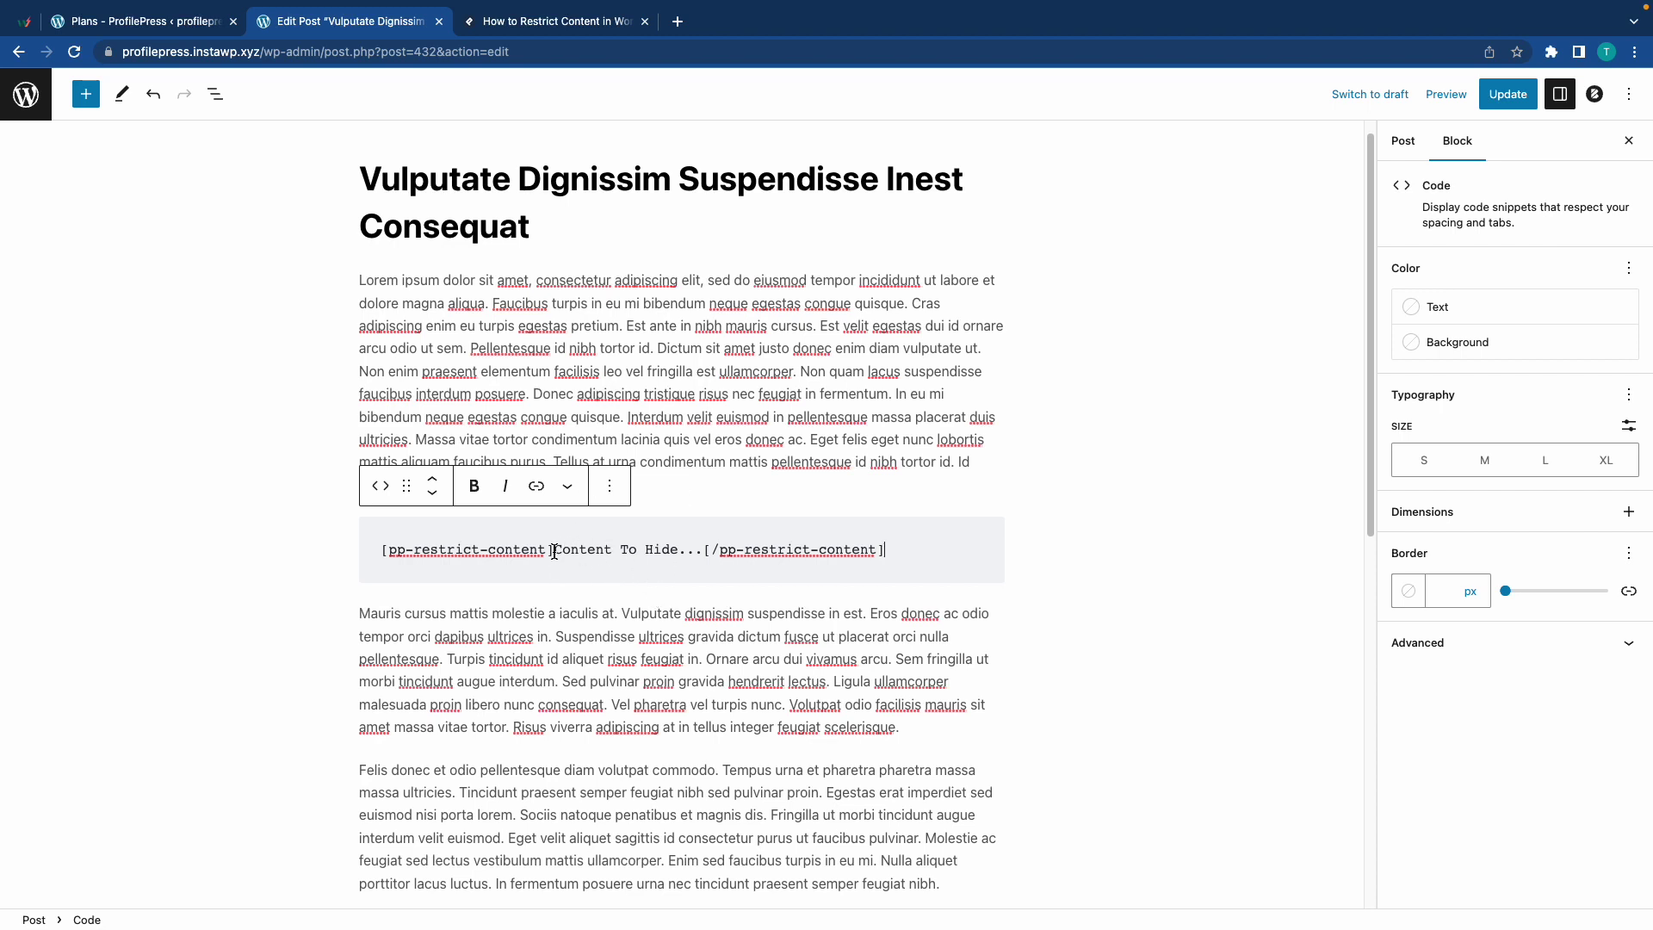
pyautogui.moveTo(553, 558); pyautogui.dragTo(379, 558)
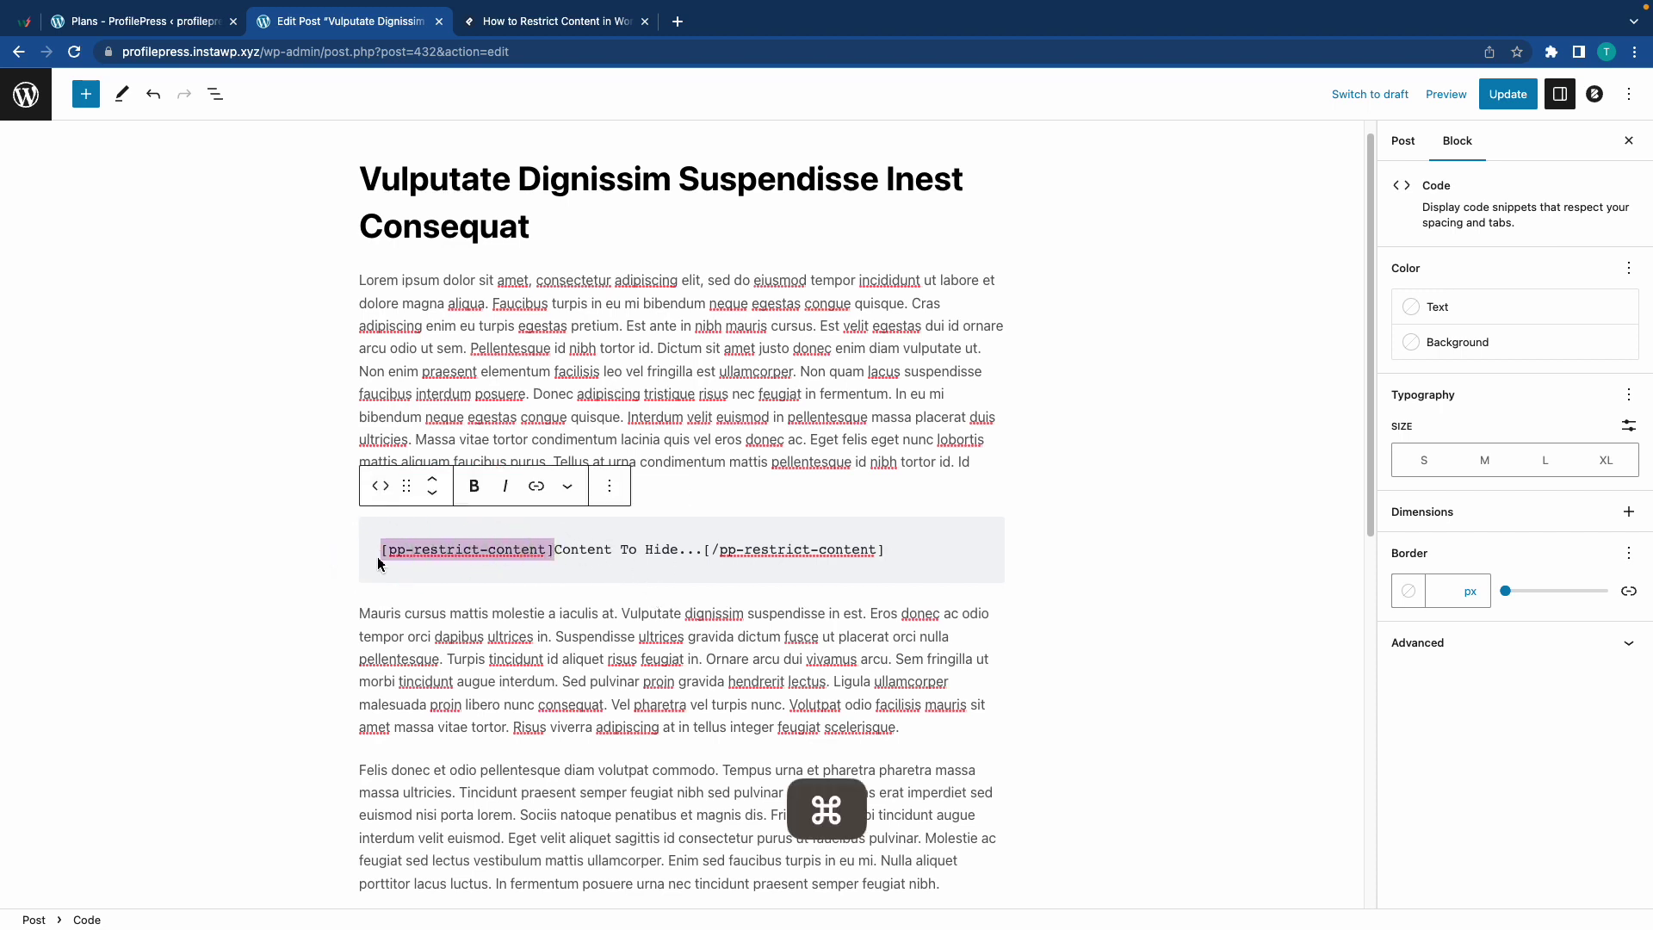
pyautogui.press('super+x')
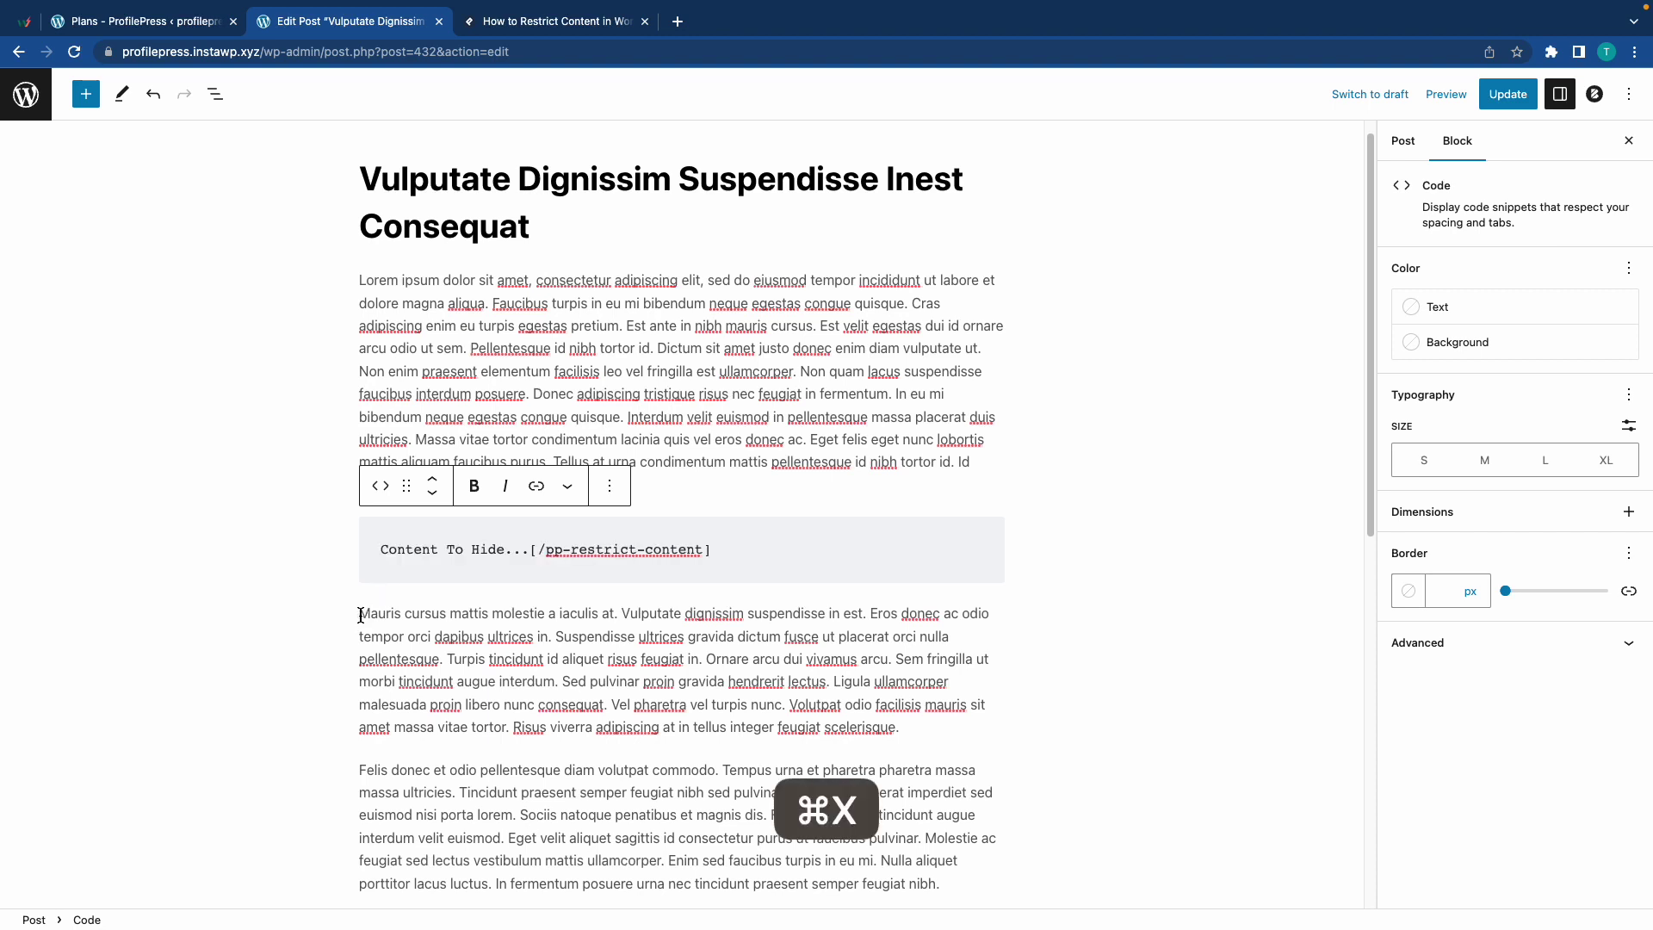
pyautogui.click(361, 615)
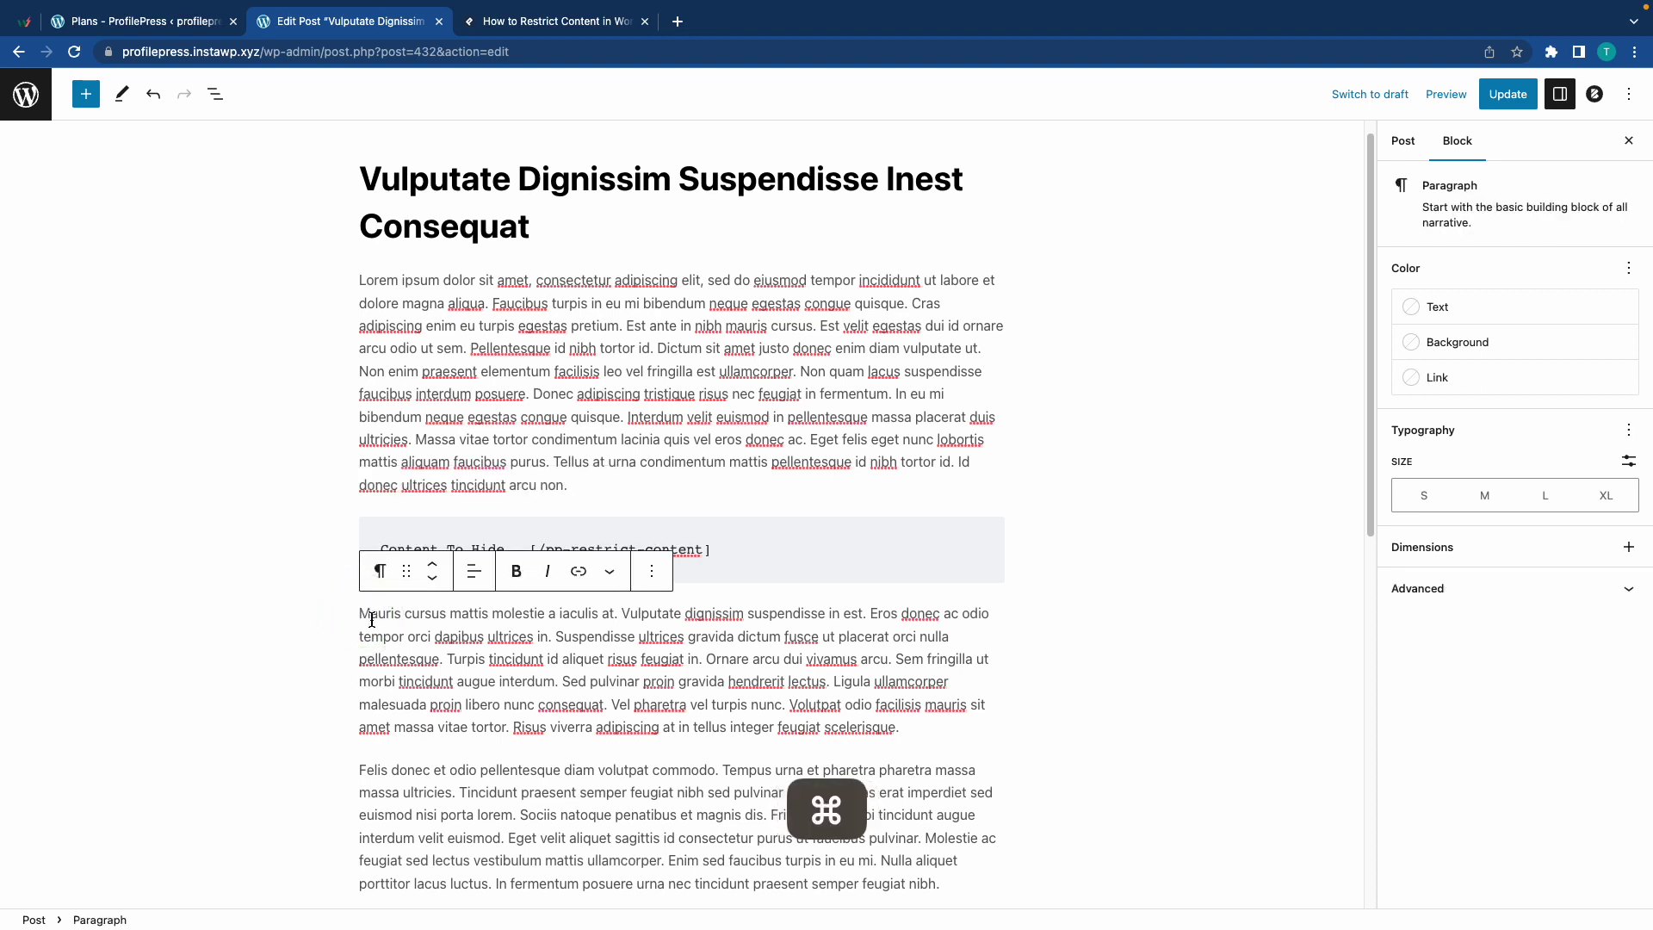
pyautogui.press('super+v')
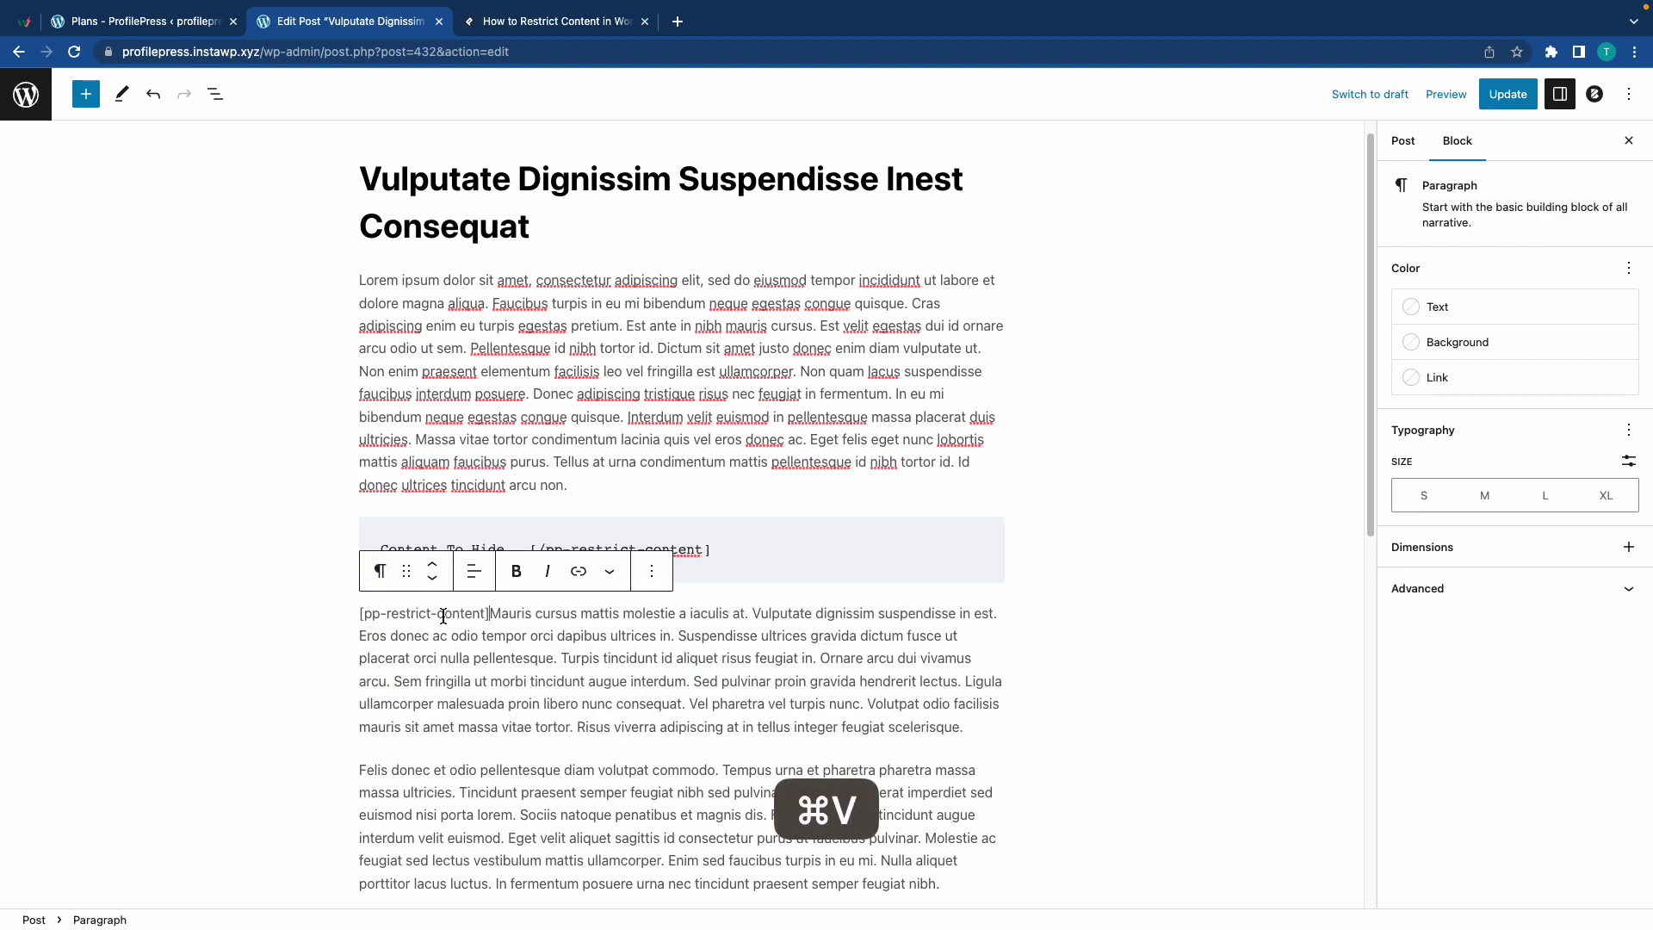
# Step: Move the closing [/pp-restrict-content] tag to the post's end after 'faucibus.'
pyautogui.click(726, 544)
pyautogui.moveTo(710, 549); pyautogui.dragTo(532, 558)
pyautogui.press('super+x')
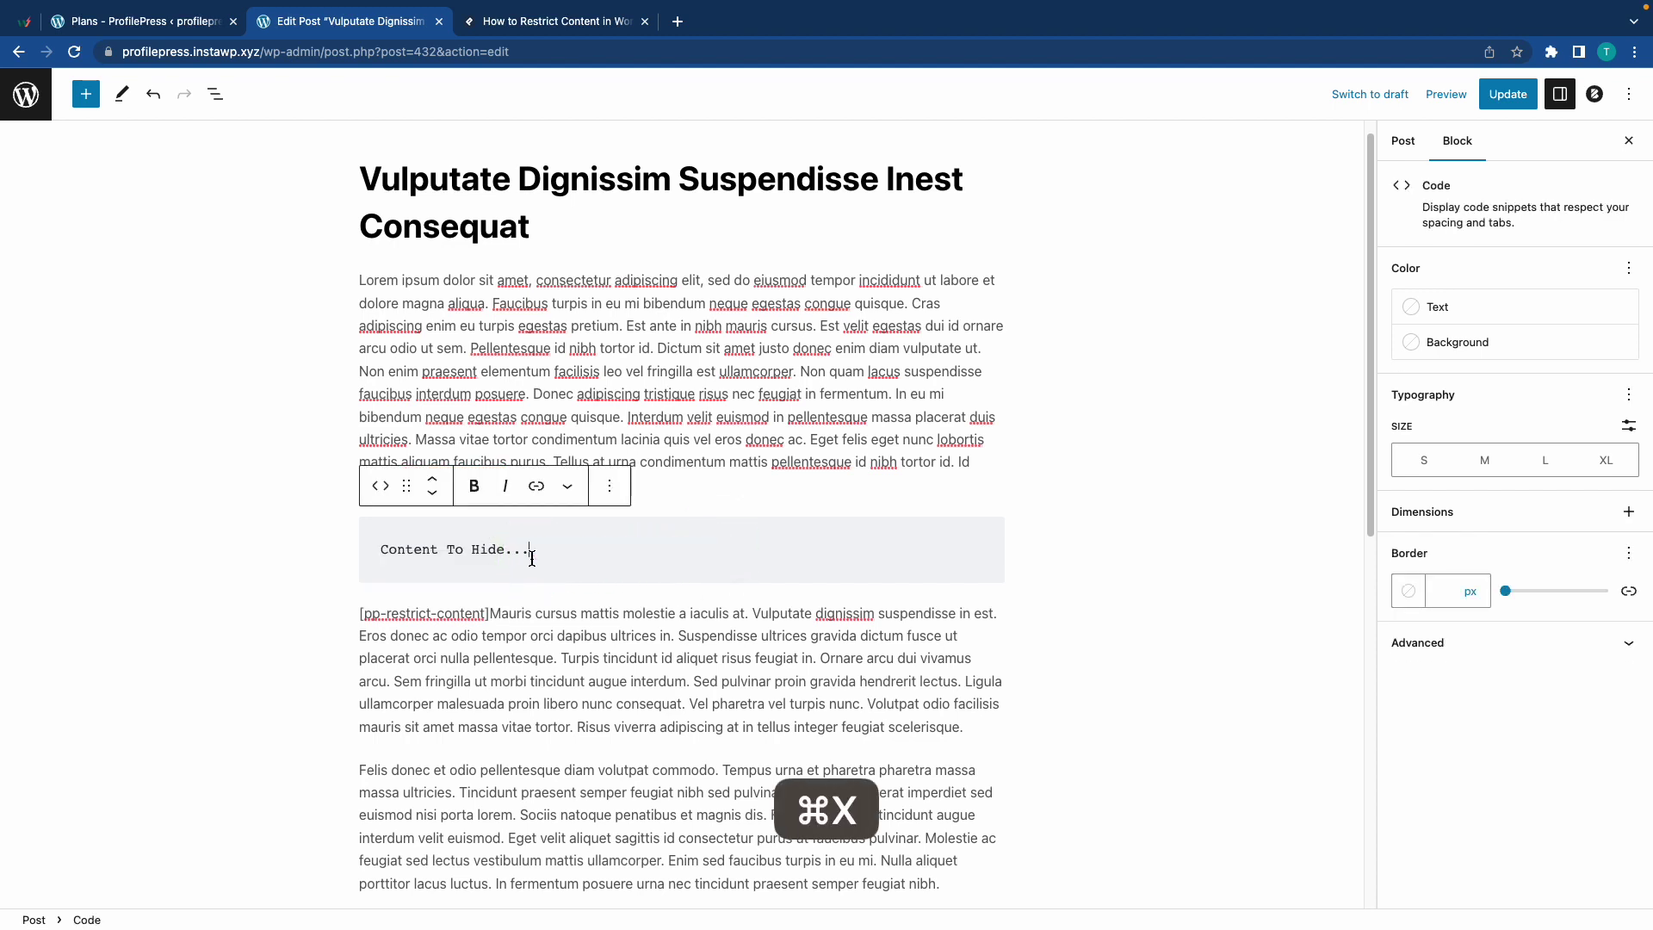
pyautogui.scroll(-7, 631, 554)
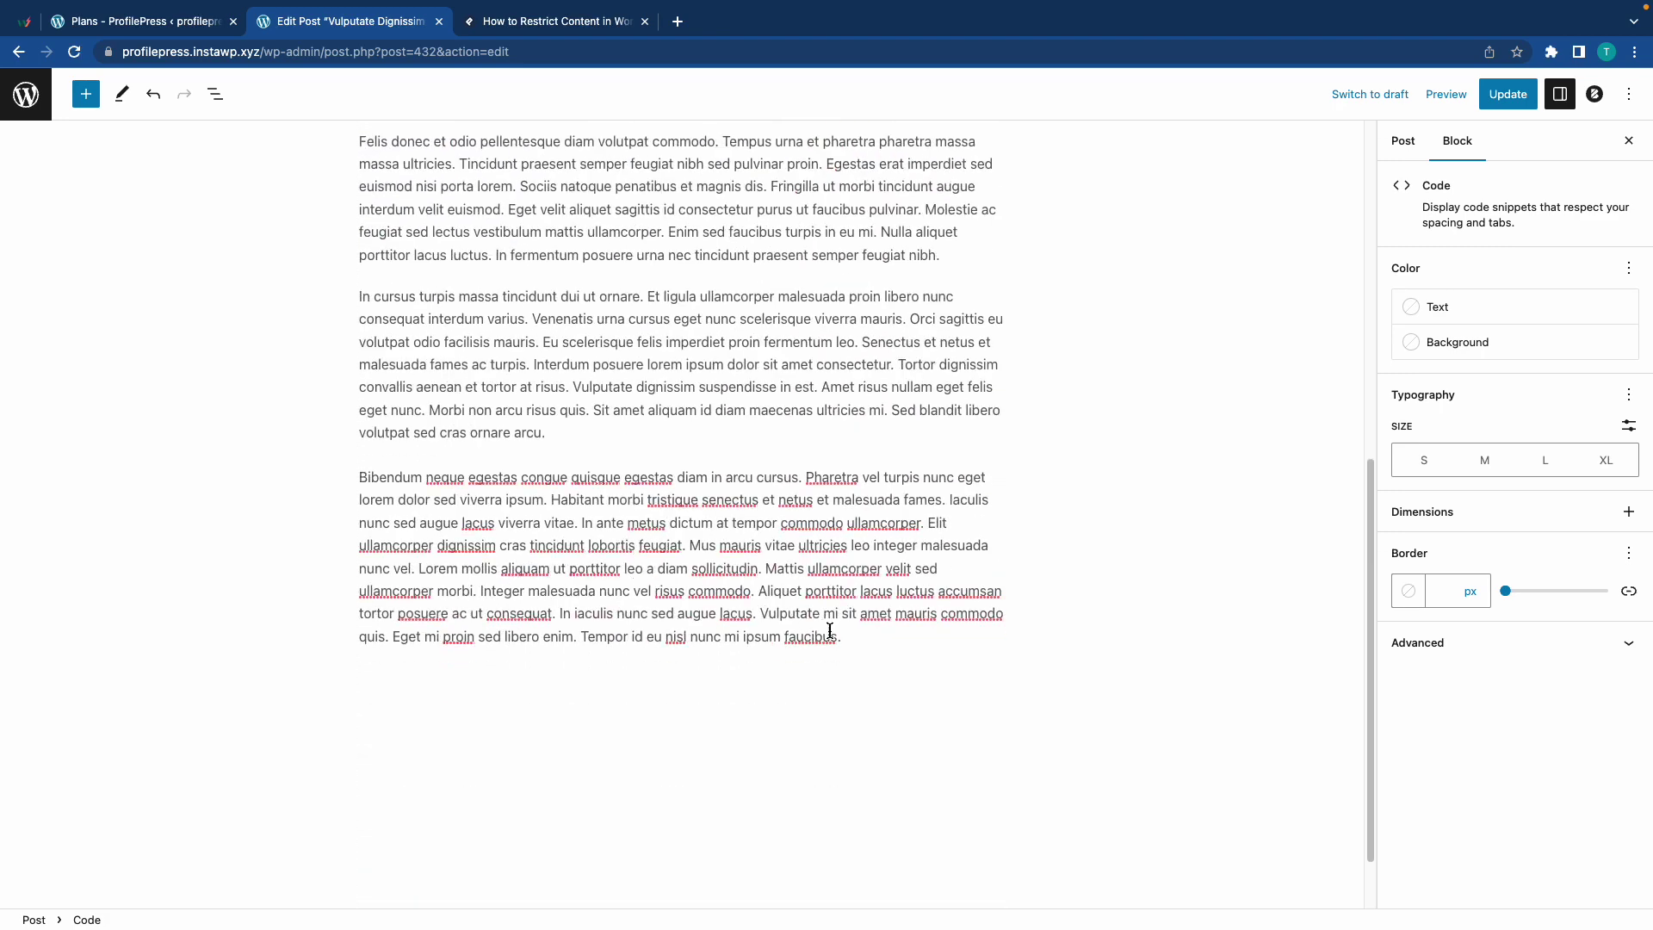
pyautogui.click(832, 631)
pyautogui.press('super+v')
pyautogui.scroll(1, 820, 553)
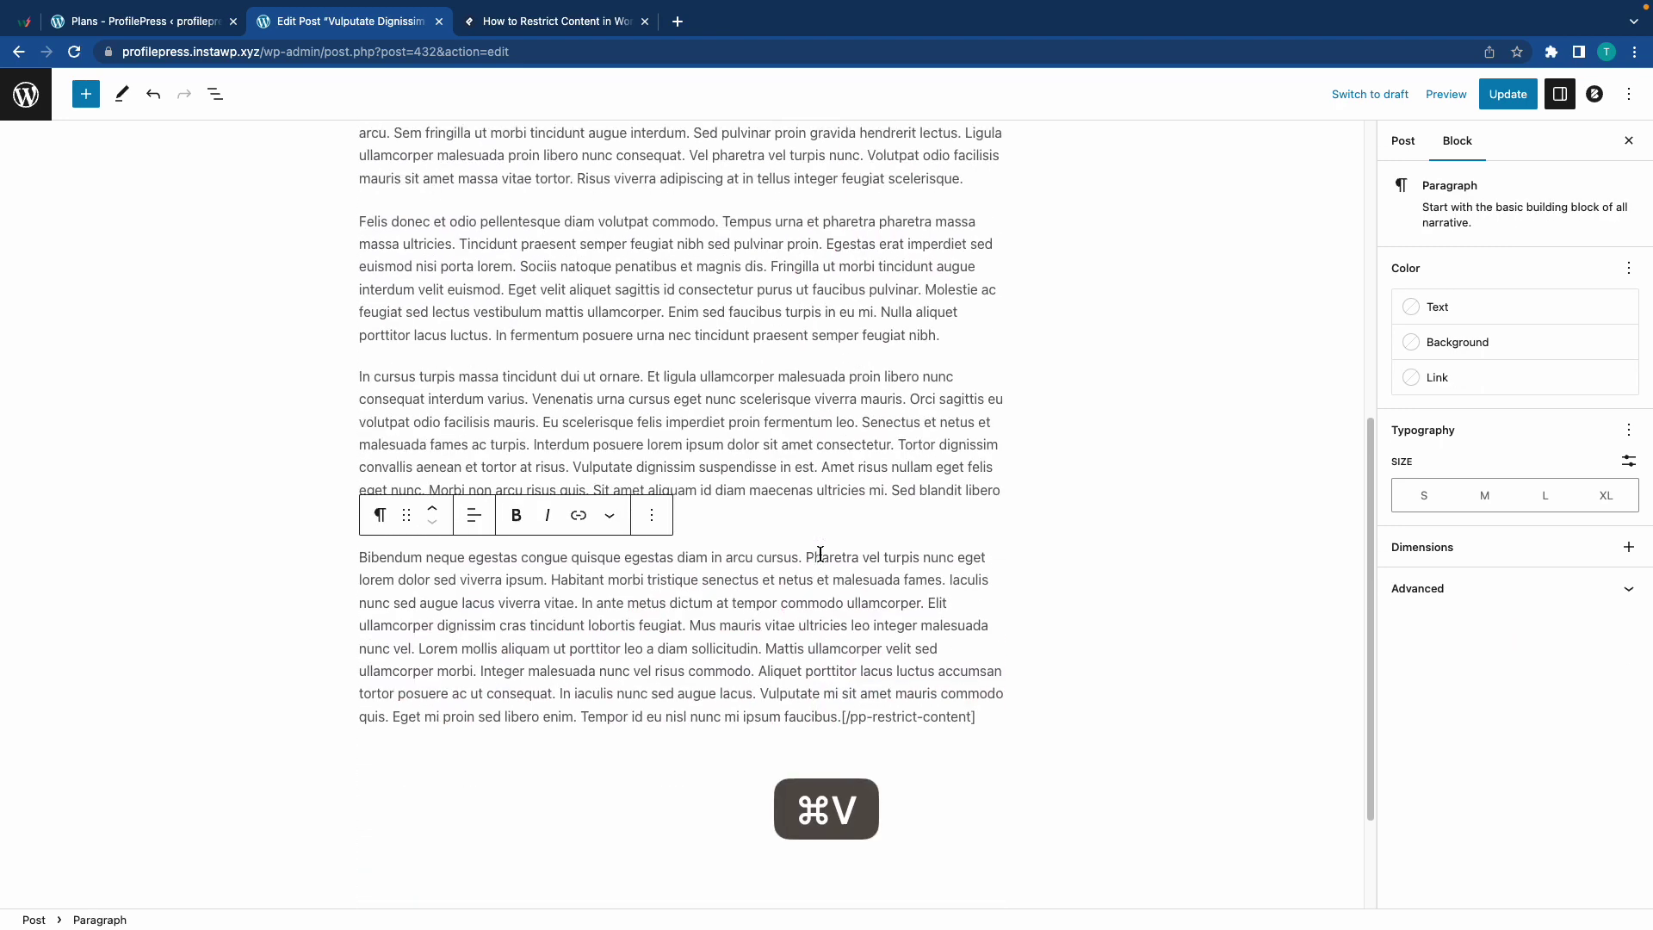
pyautogui.scroll(6, 820, 554)
# Step: Delete the leftover Content To Hide code block
pyautogui.click(349, 553)
pyautogui.click(356, 558)
pyautogui.click(480, 513)
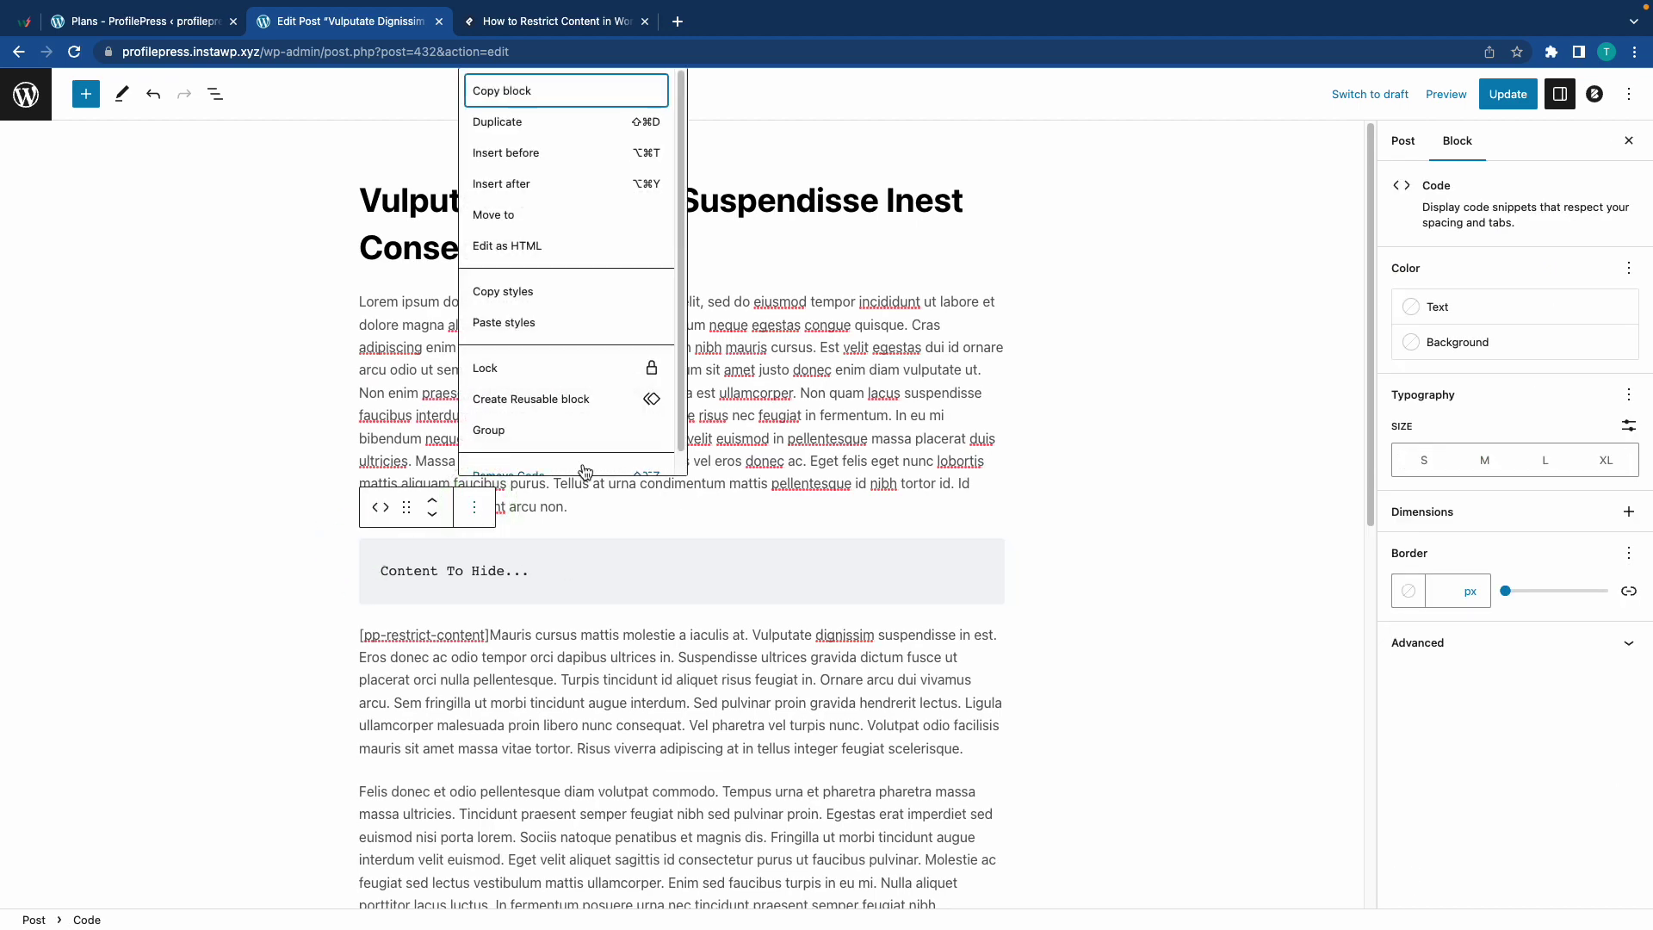
pyautogui.scroll(-1, 568, 445)
pyautogui.click(554, 449)
pyautogui.scroll(-4, 676, 543)
pyautogui.scroll(4, 664, 542)
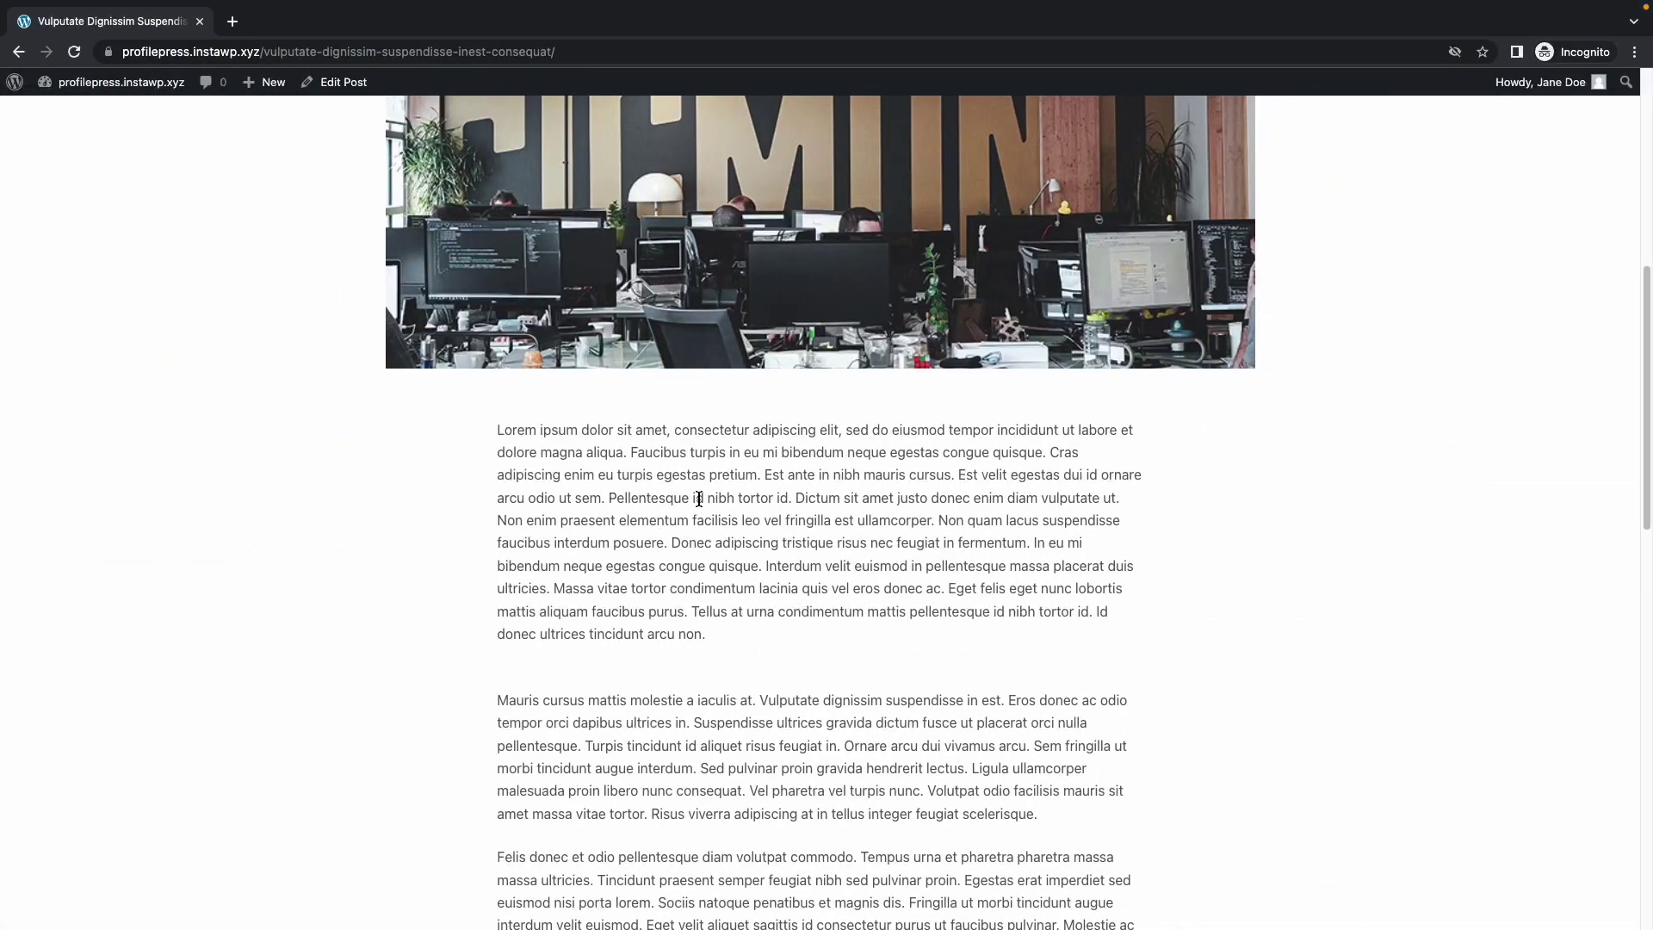
pyautogui.scroll(-15, 701, 521)
pyautogui.scroll(20, 701, 522)
pyautogui.scroll(-11, 701, 520)
pyautogui.scroll(5, 701, 527)
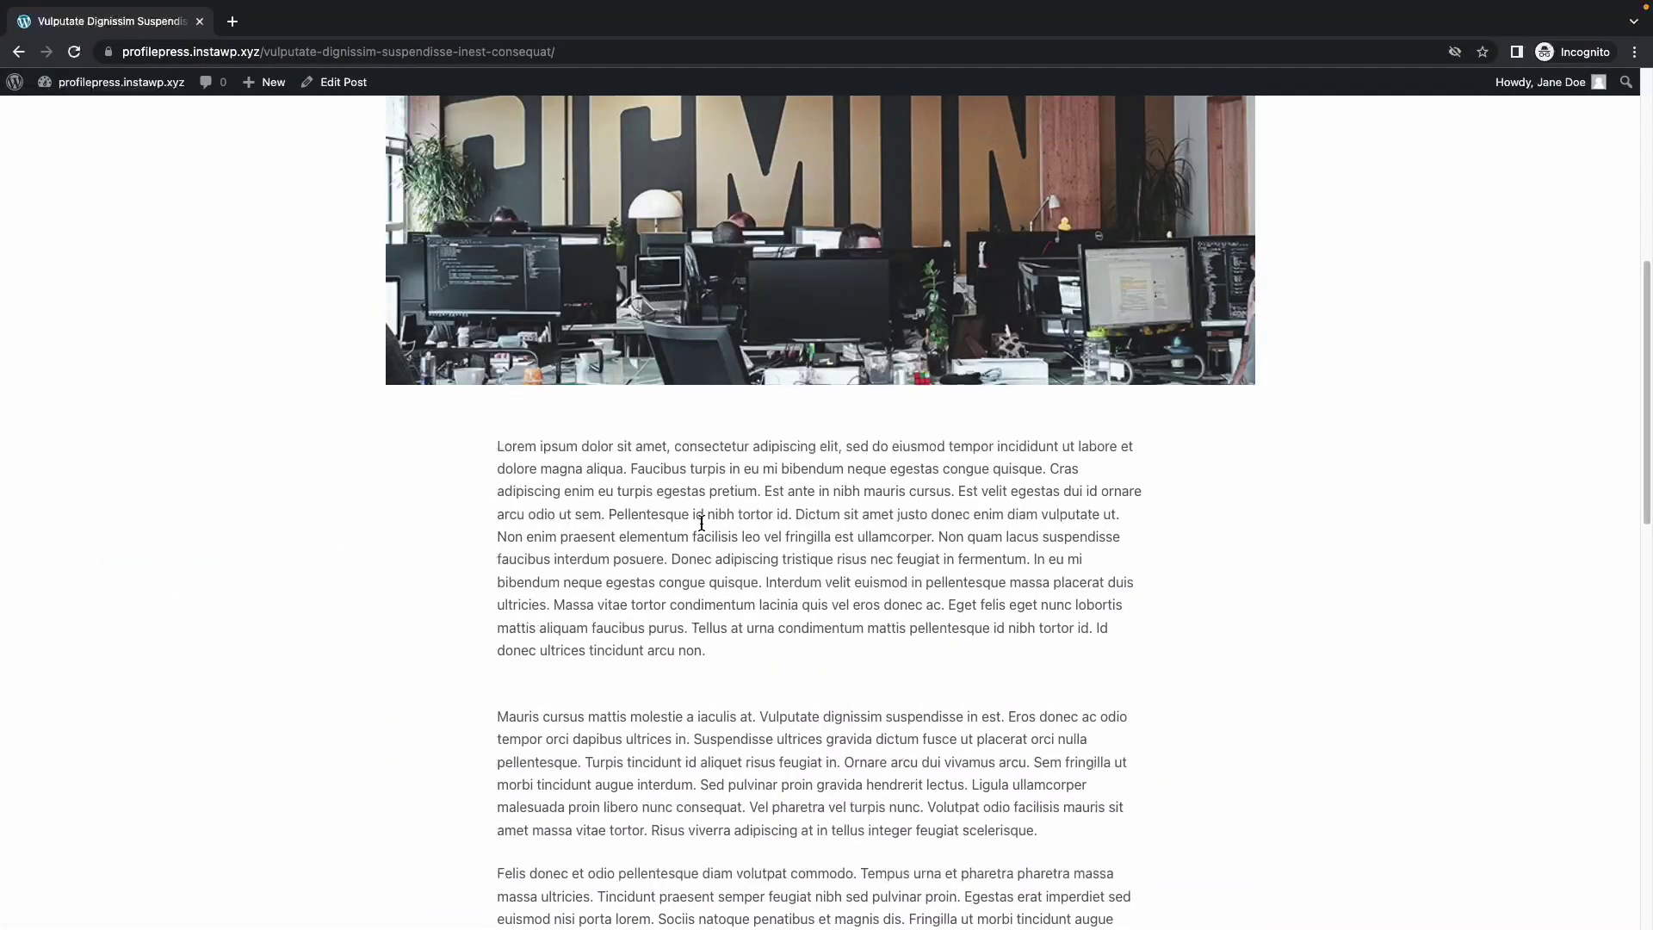
# Step: Update the post and reload it as the logged-in visitor
pyautogui.hotkey('ctrl', 'Left')
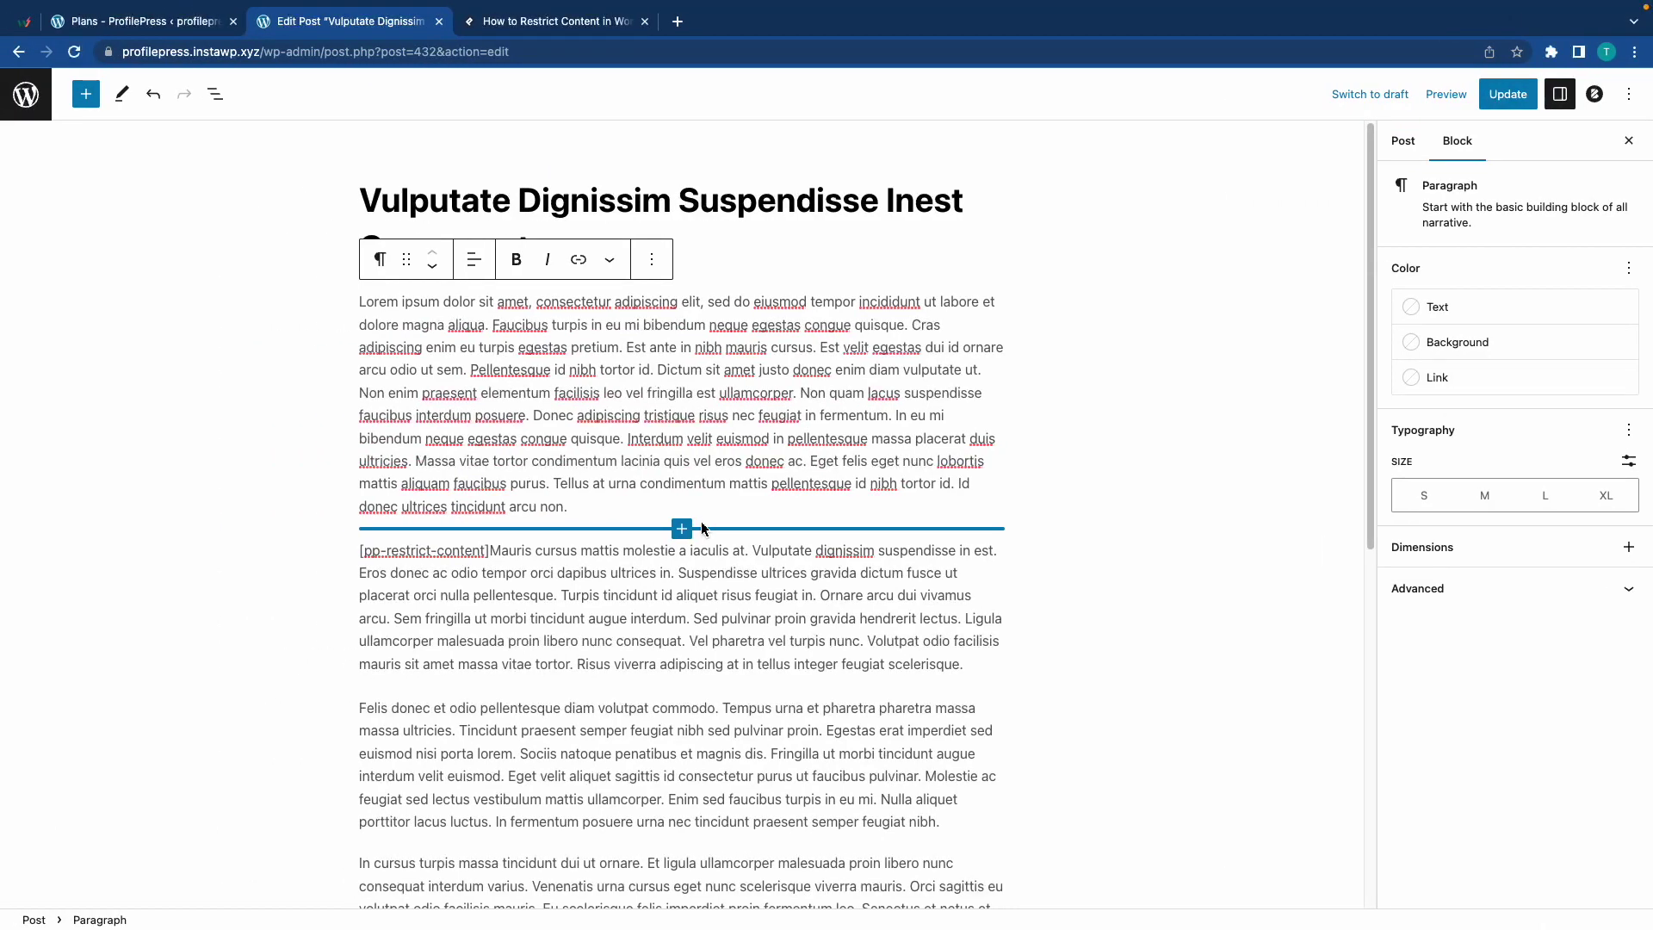
pyautogui.click(1513, 96)
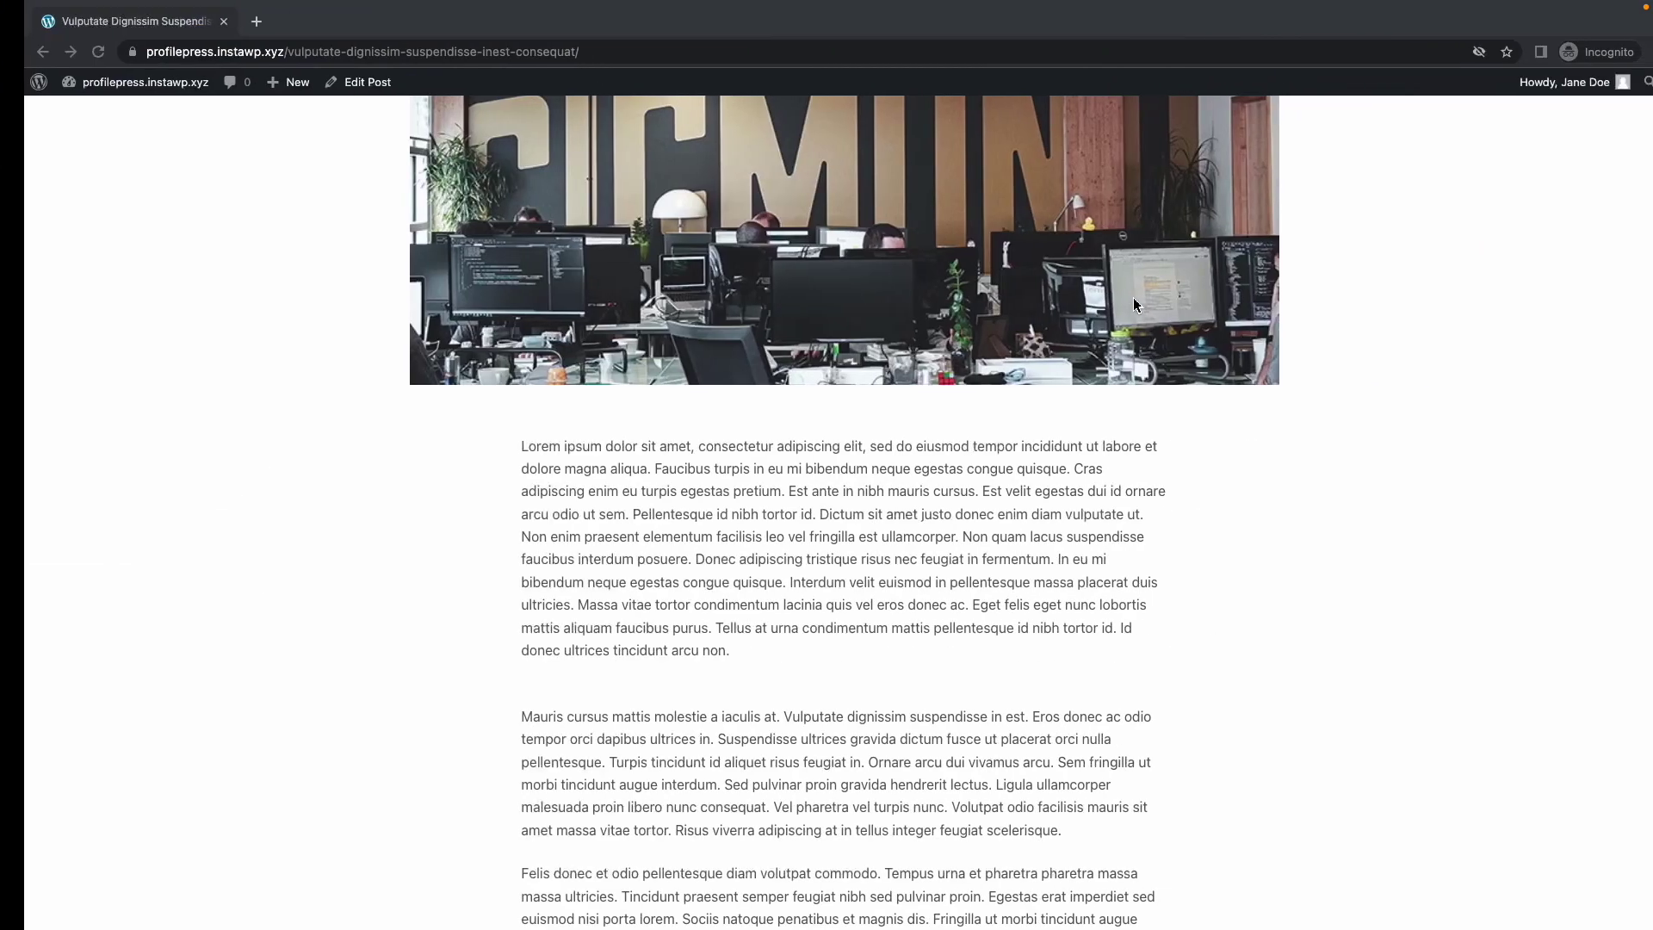
pyautogui.press('super+r')
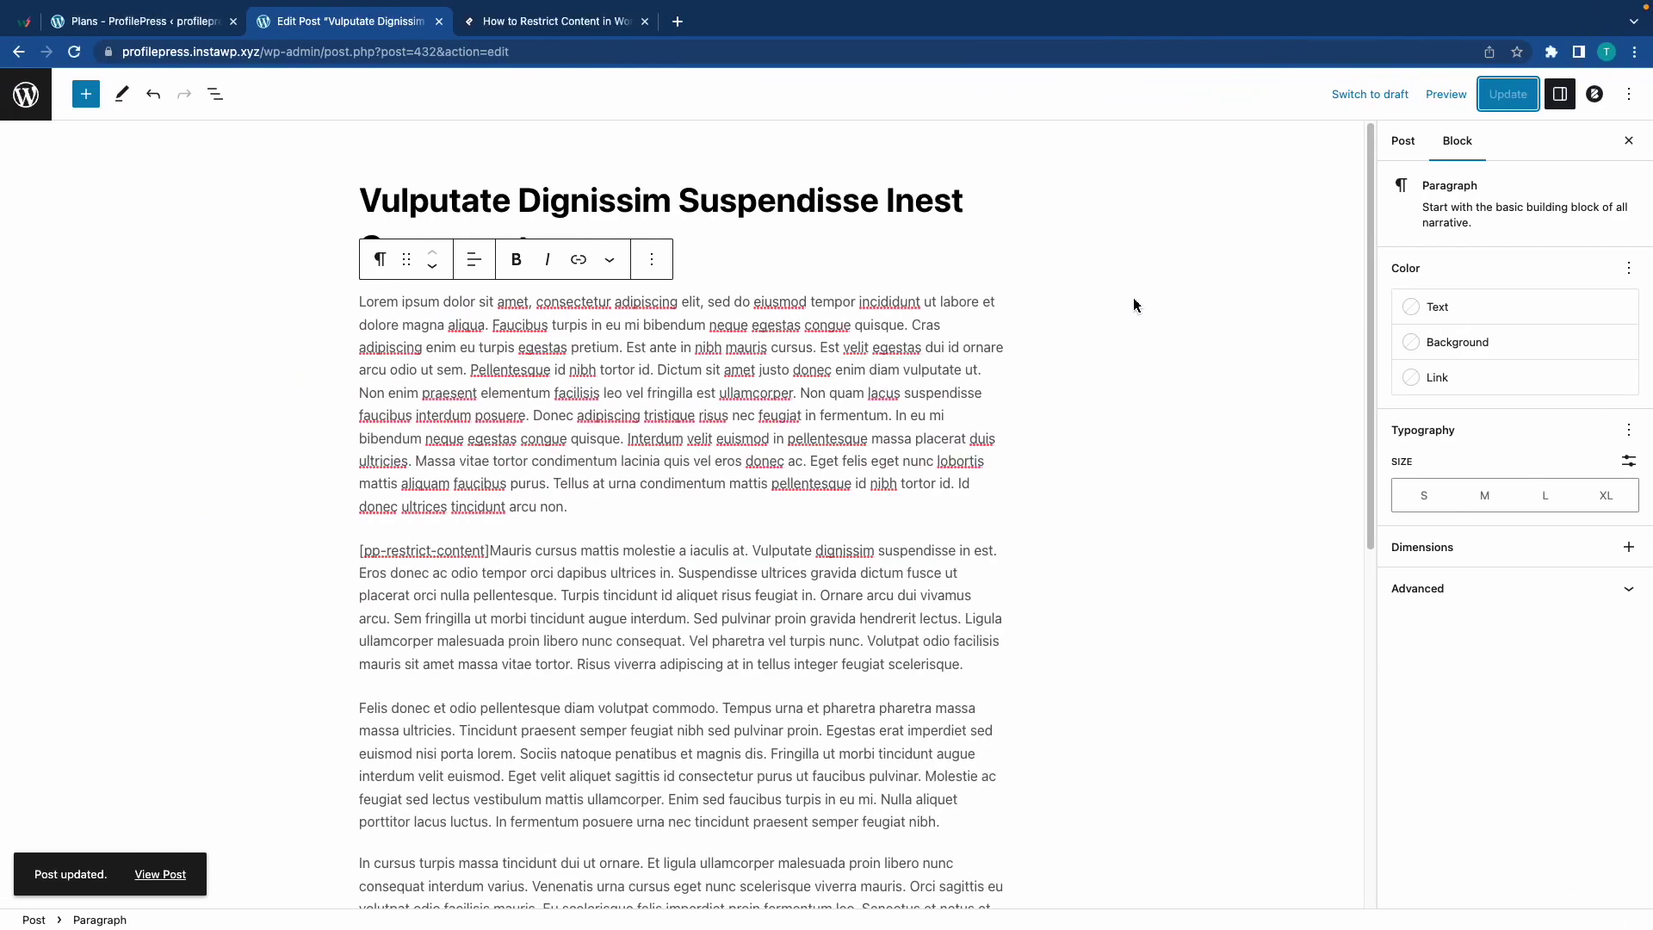
# Step: Review the restriction documentation and the membership plans list
pyautogui.click(619, 22)
pyautogui.click(634, 670)
pyautogui.scroll(-2, 527, 648)
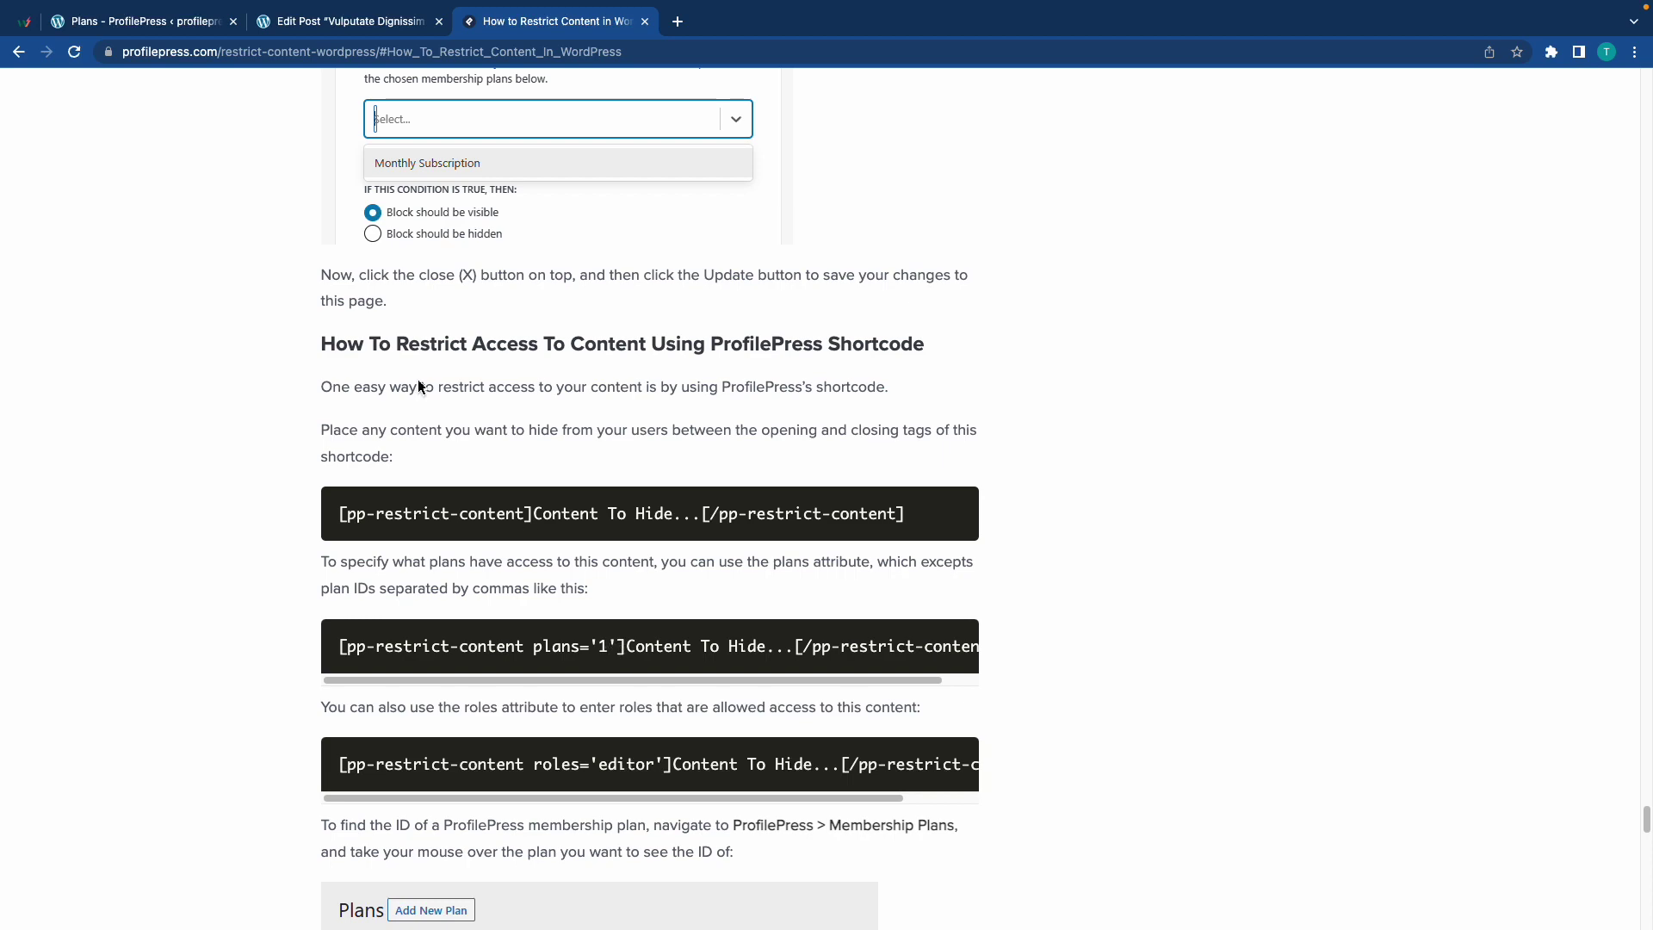
pyautogui.click(138, 20)
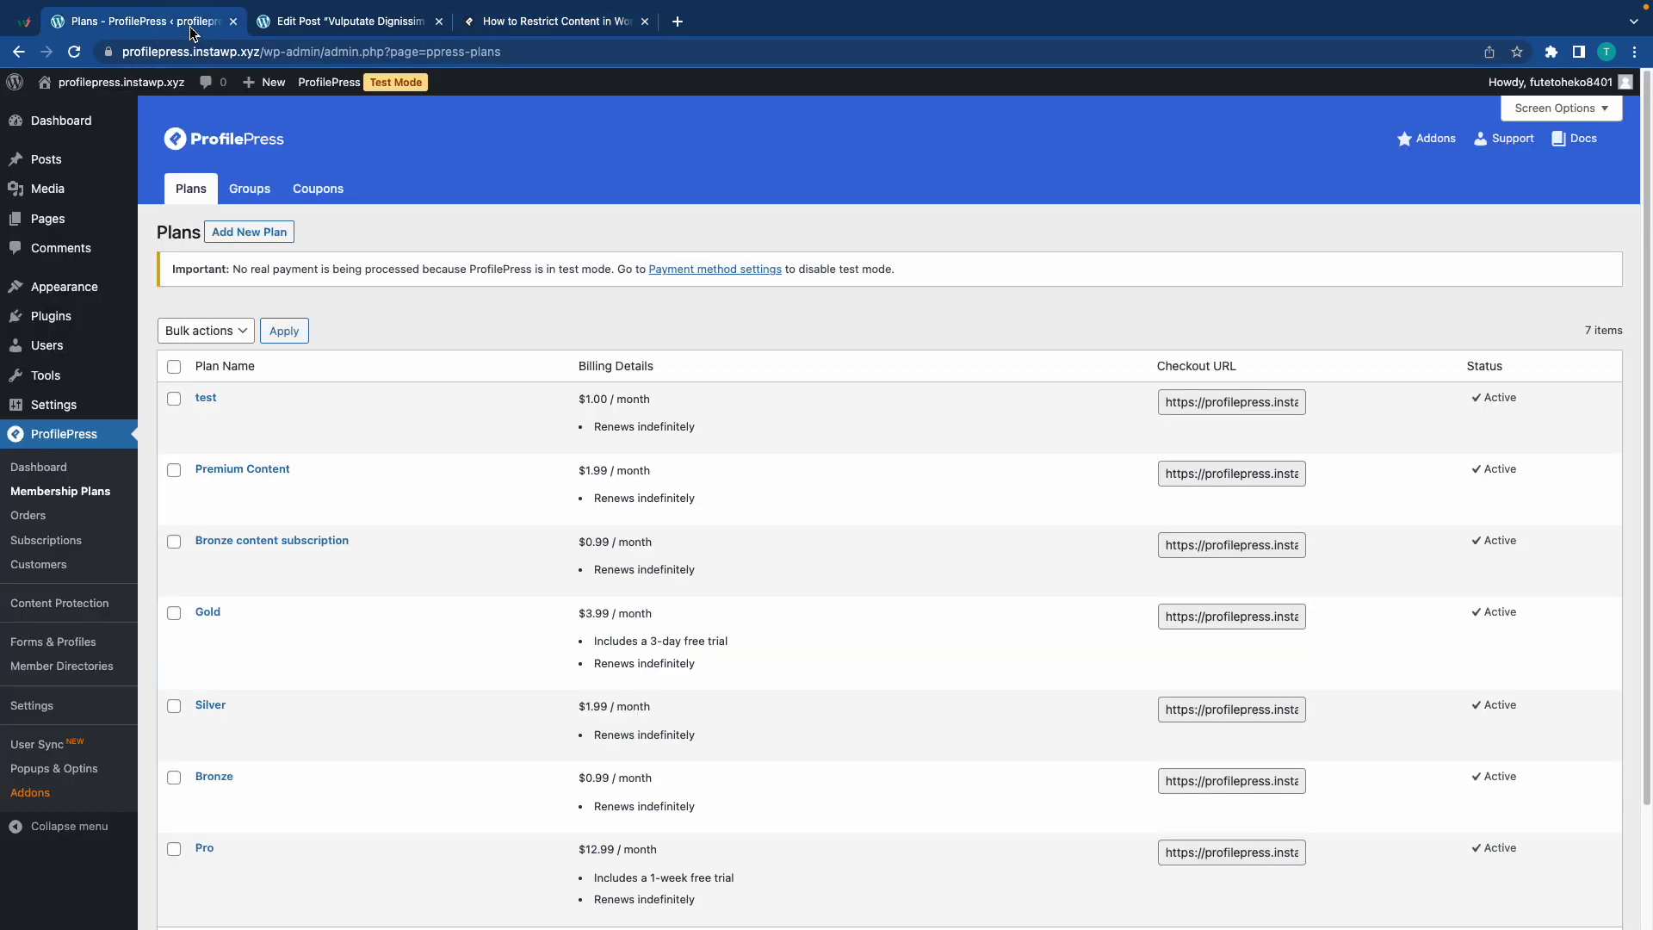
pyautogui.scroll(-2, 505, 535)
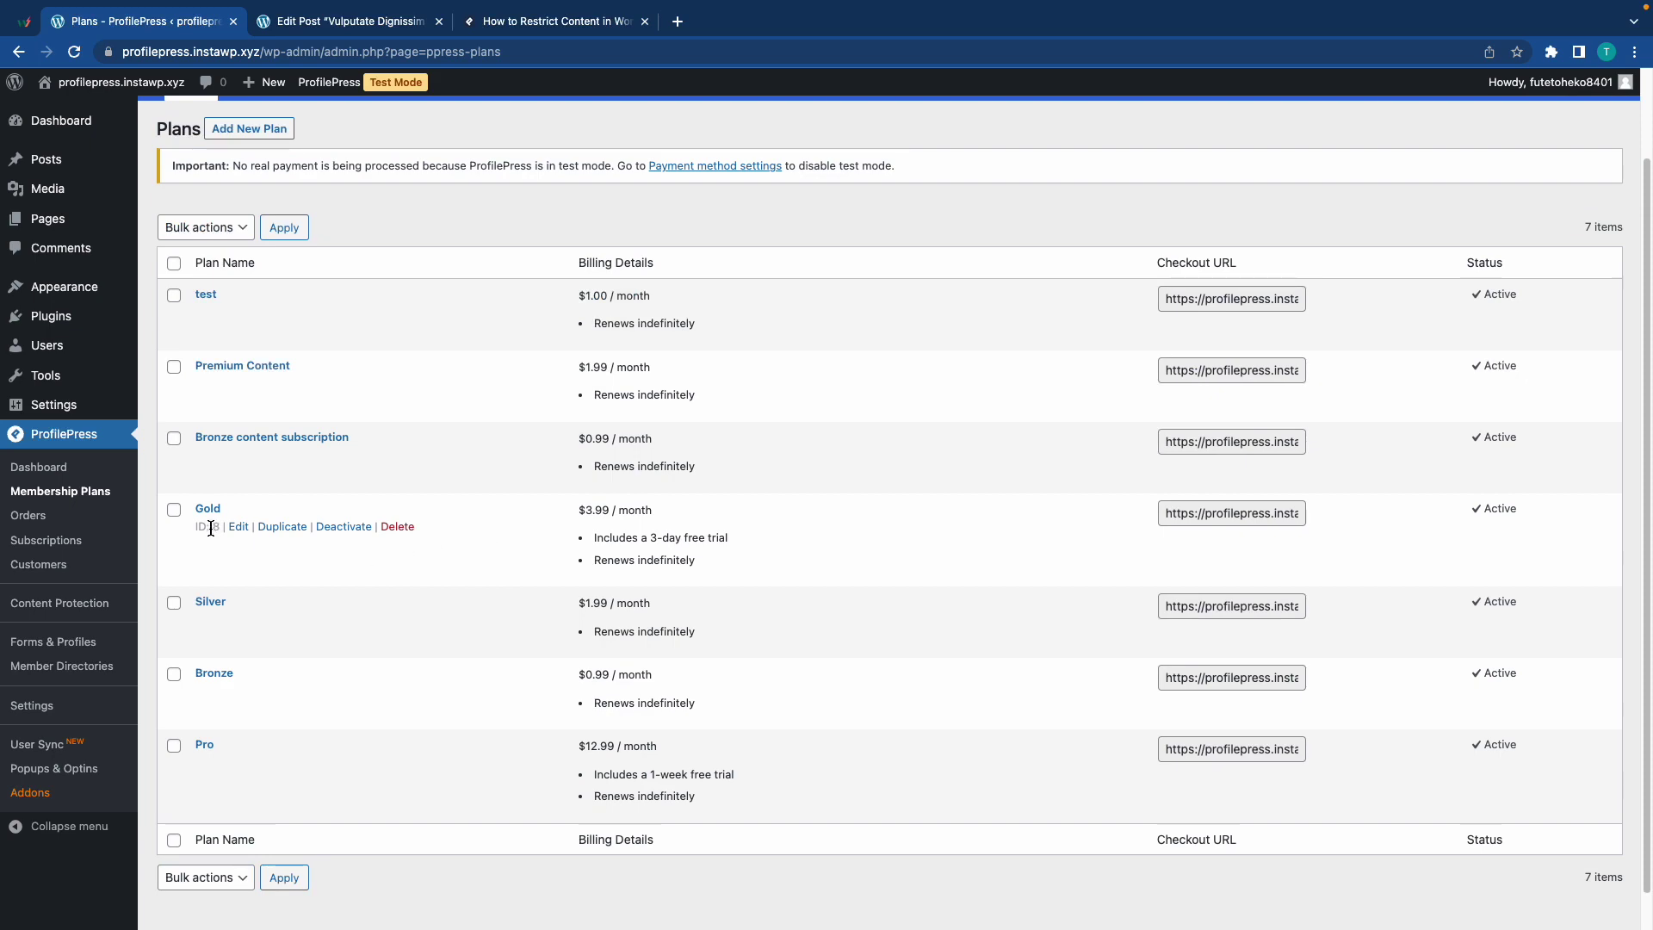
# Step: Move the opening shortcode into the first paragraph after 'sed do' with plans='8', and update the post
pyautogui.click(393, 21)
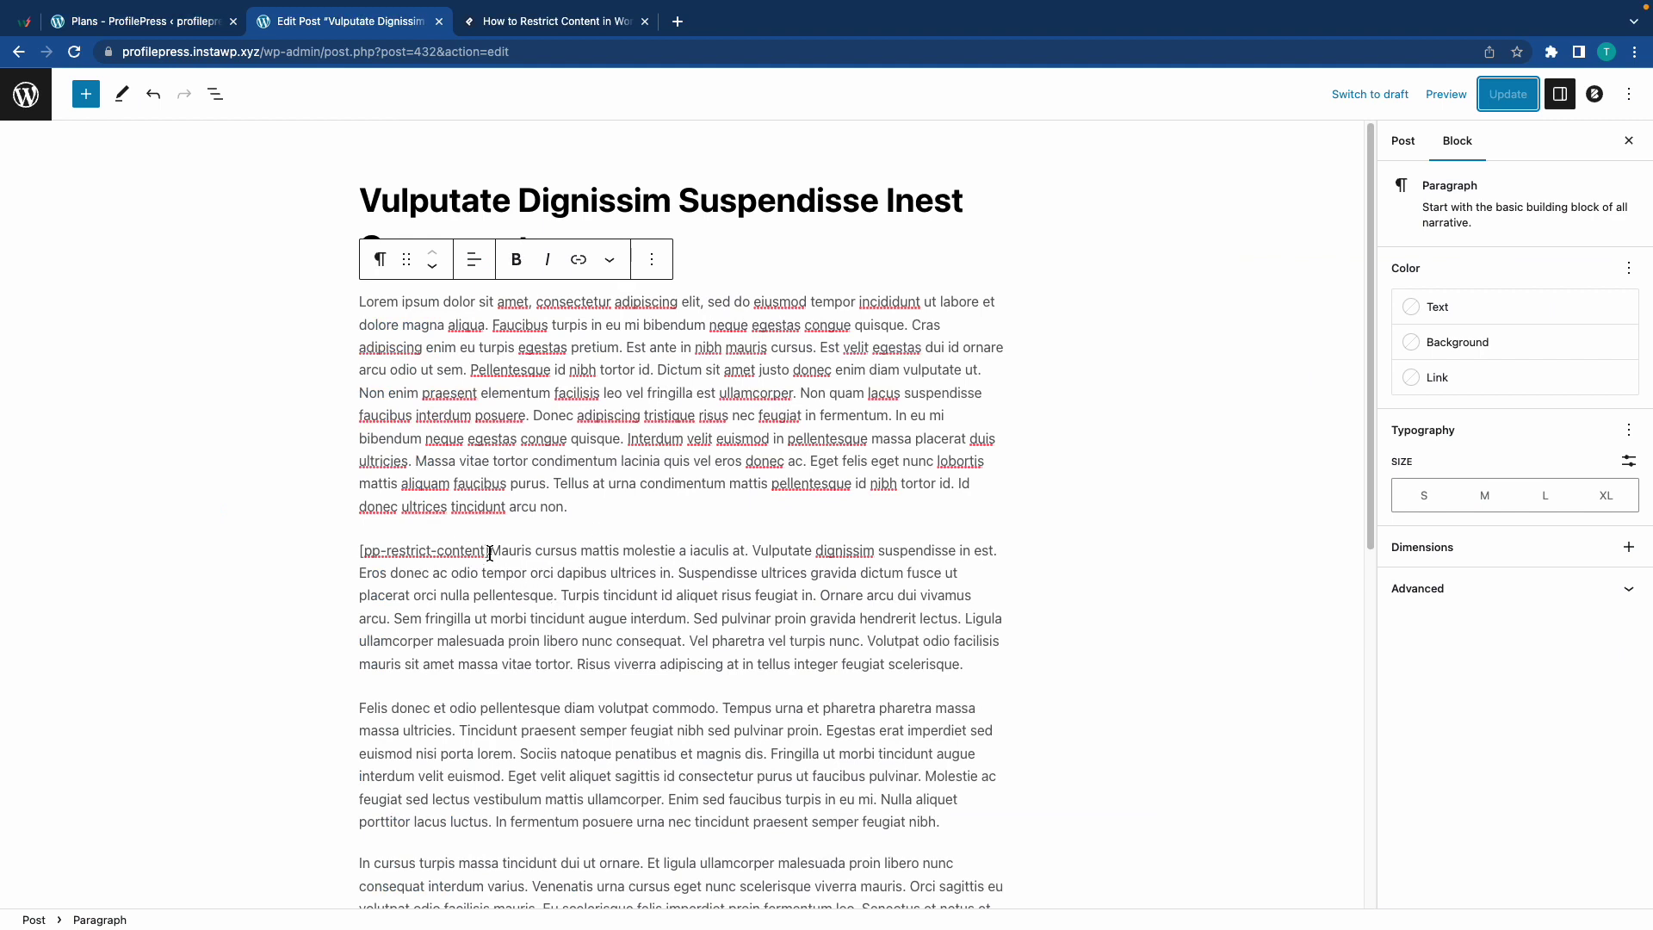
pyautogui.moveTo(489, 551); pyautogui.dragTo(360, 554)
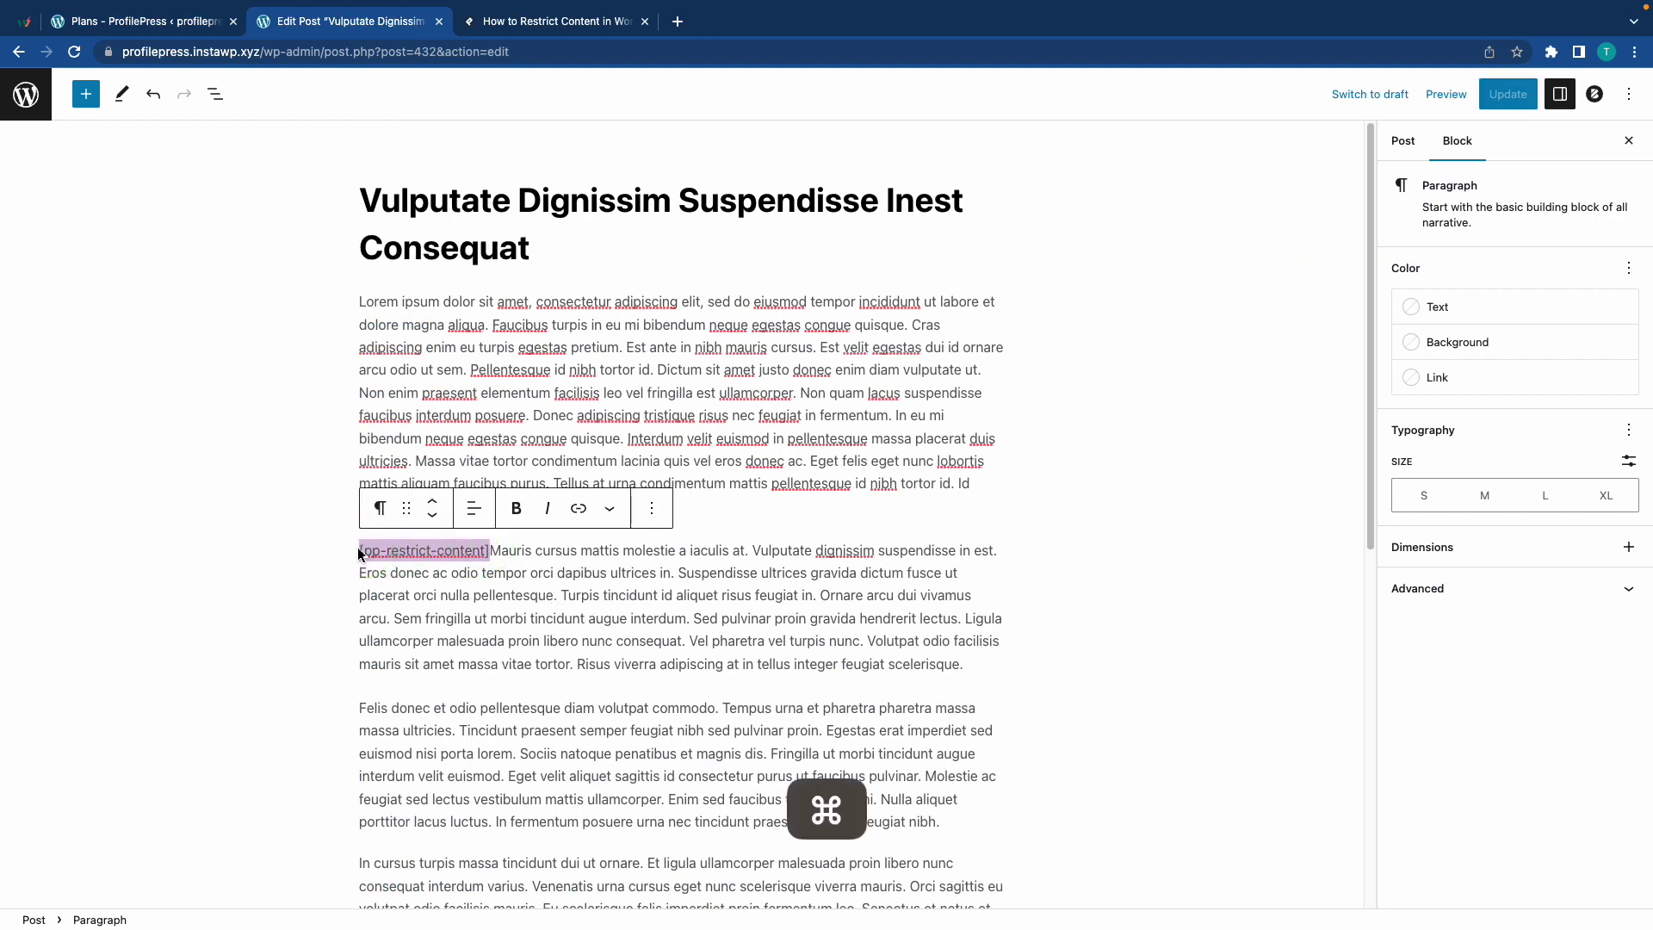
pyautogui.press('super+x')
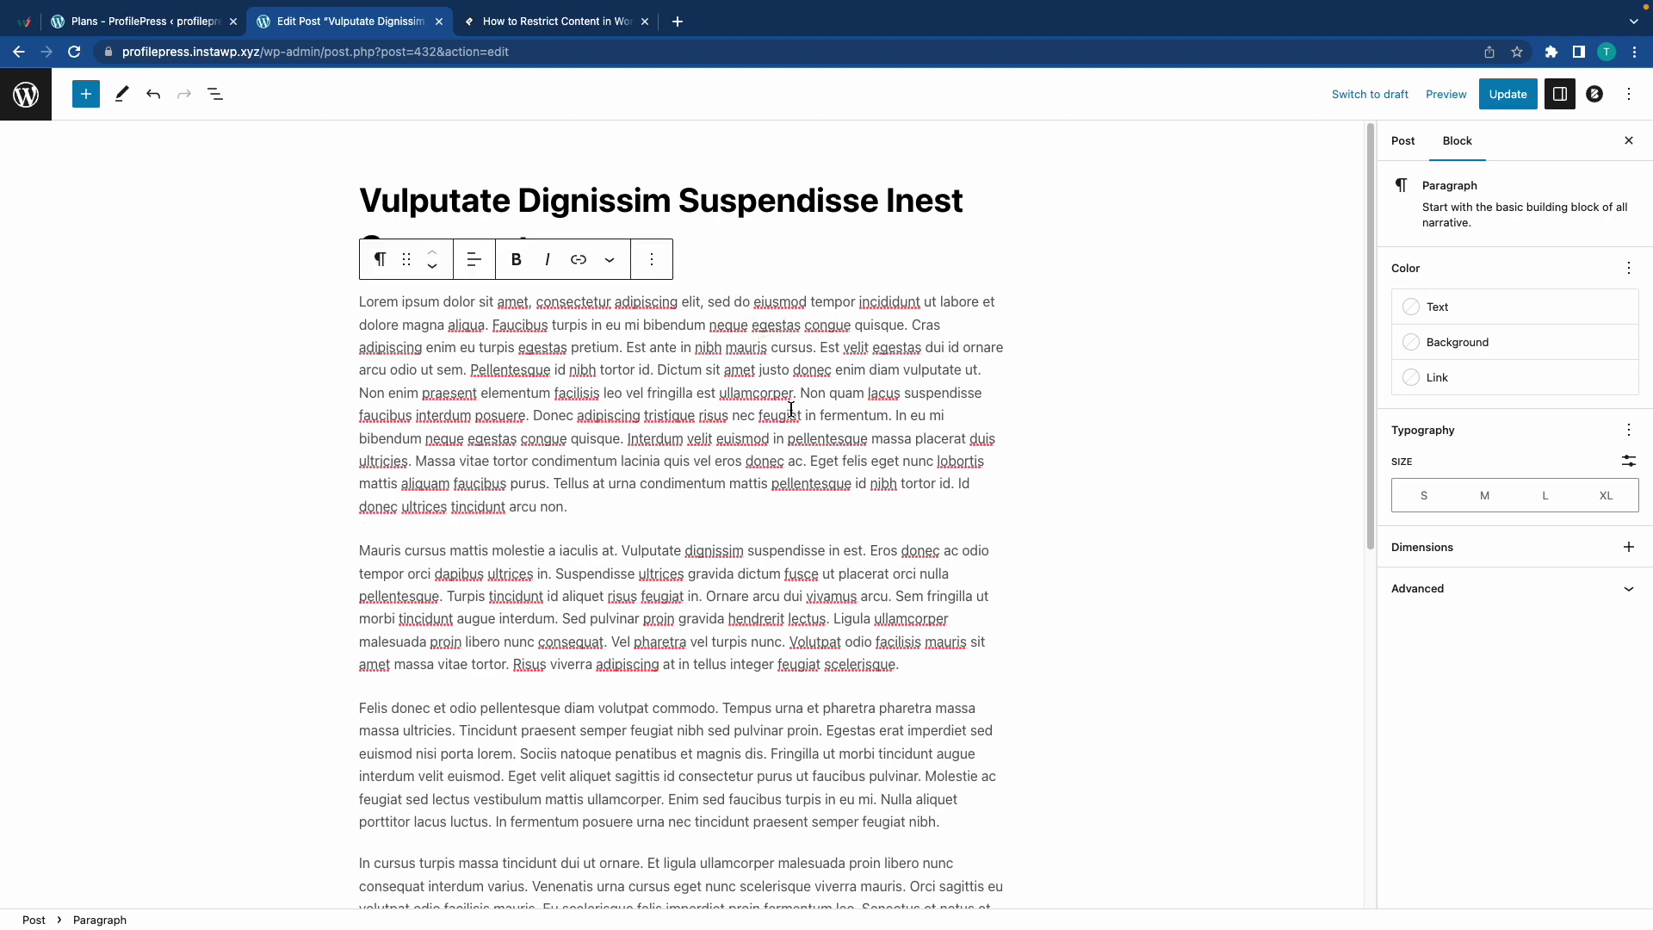
pyautogui.press('super+v')
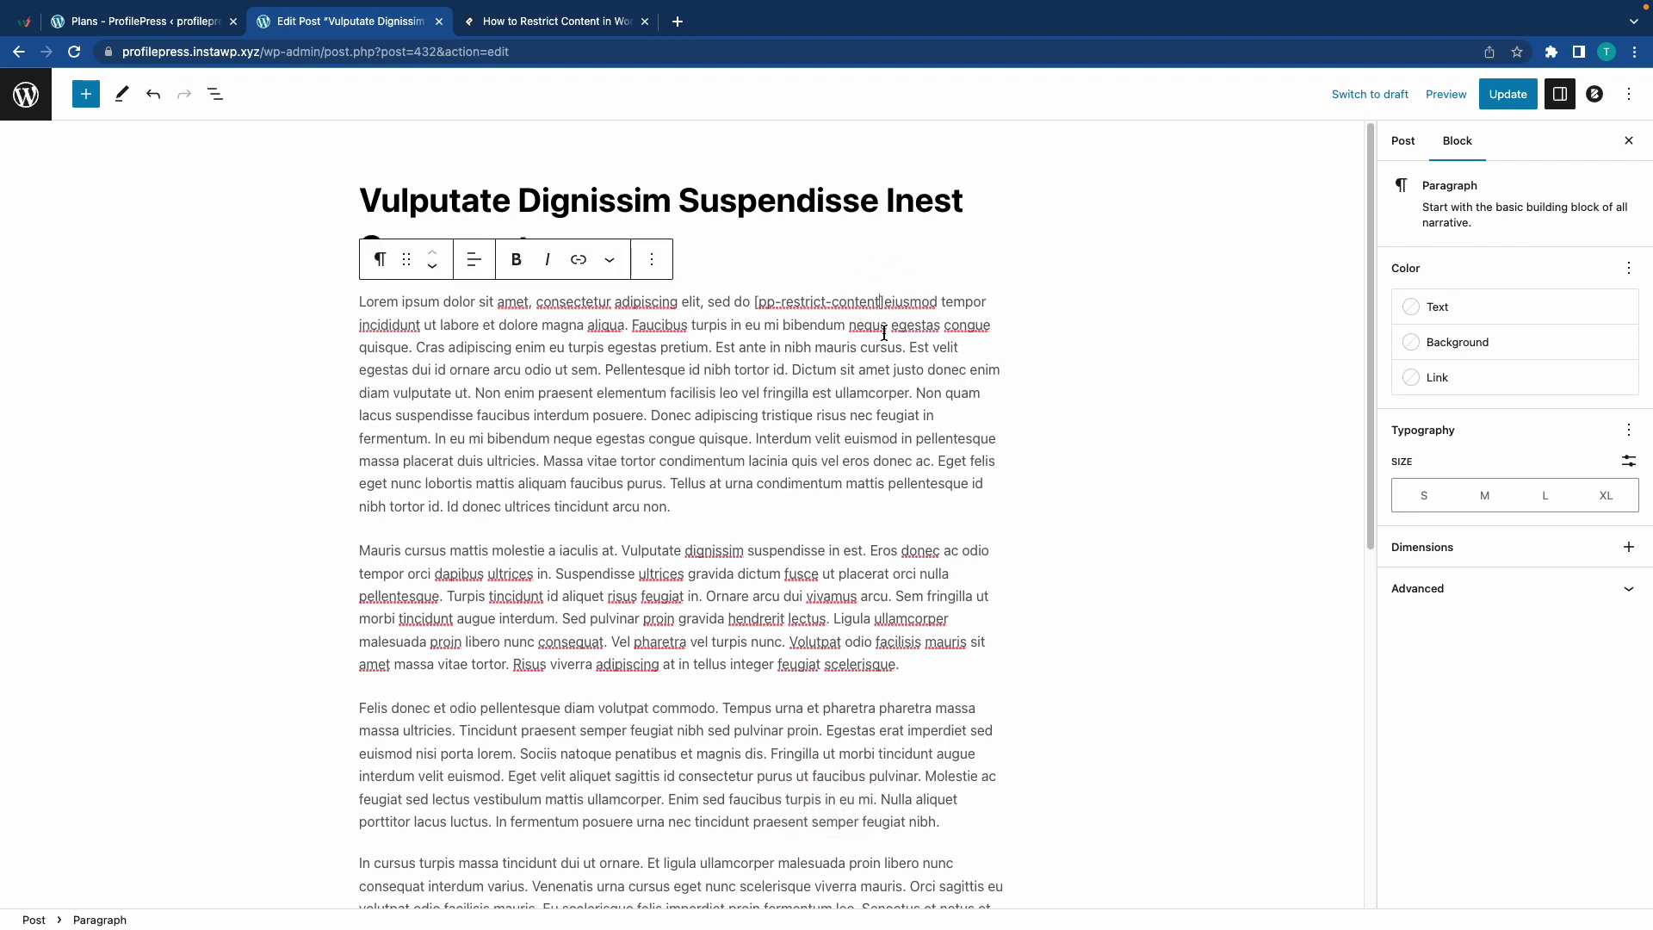
pyautogui.press('Left')
pyautogui.write('plans')
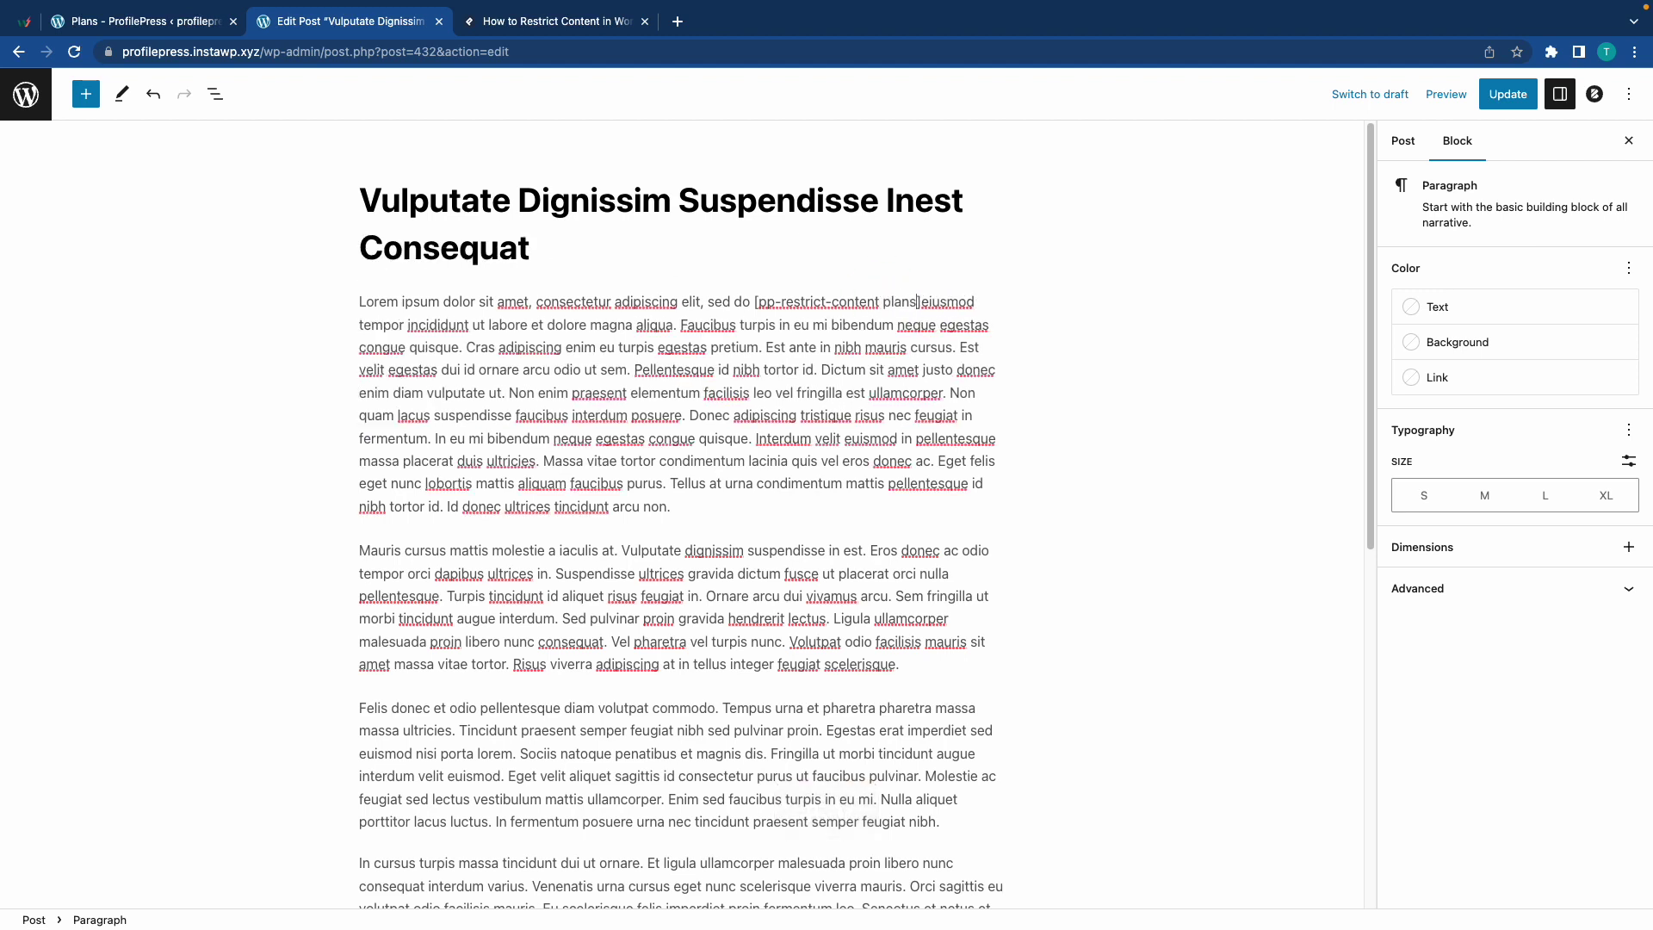
pyautogui.write("='8'")
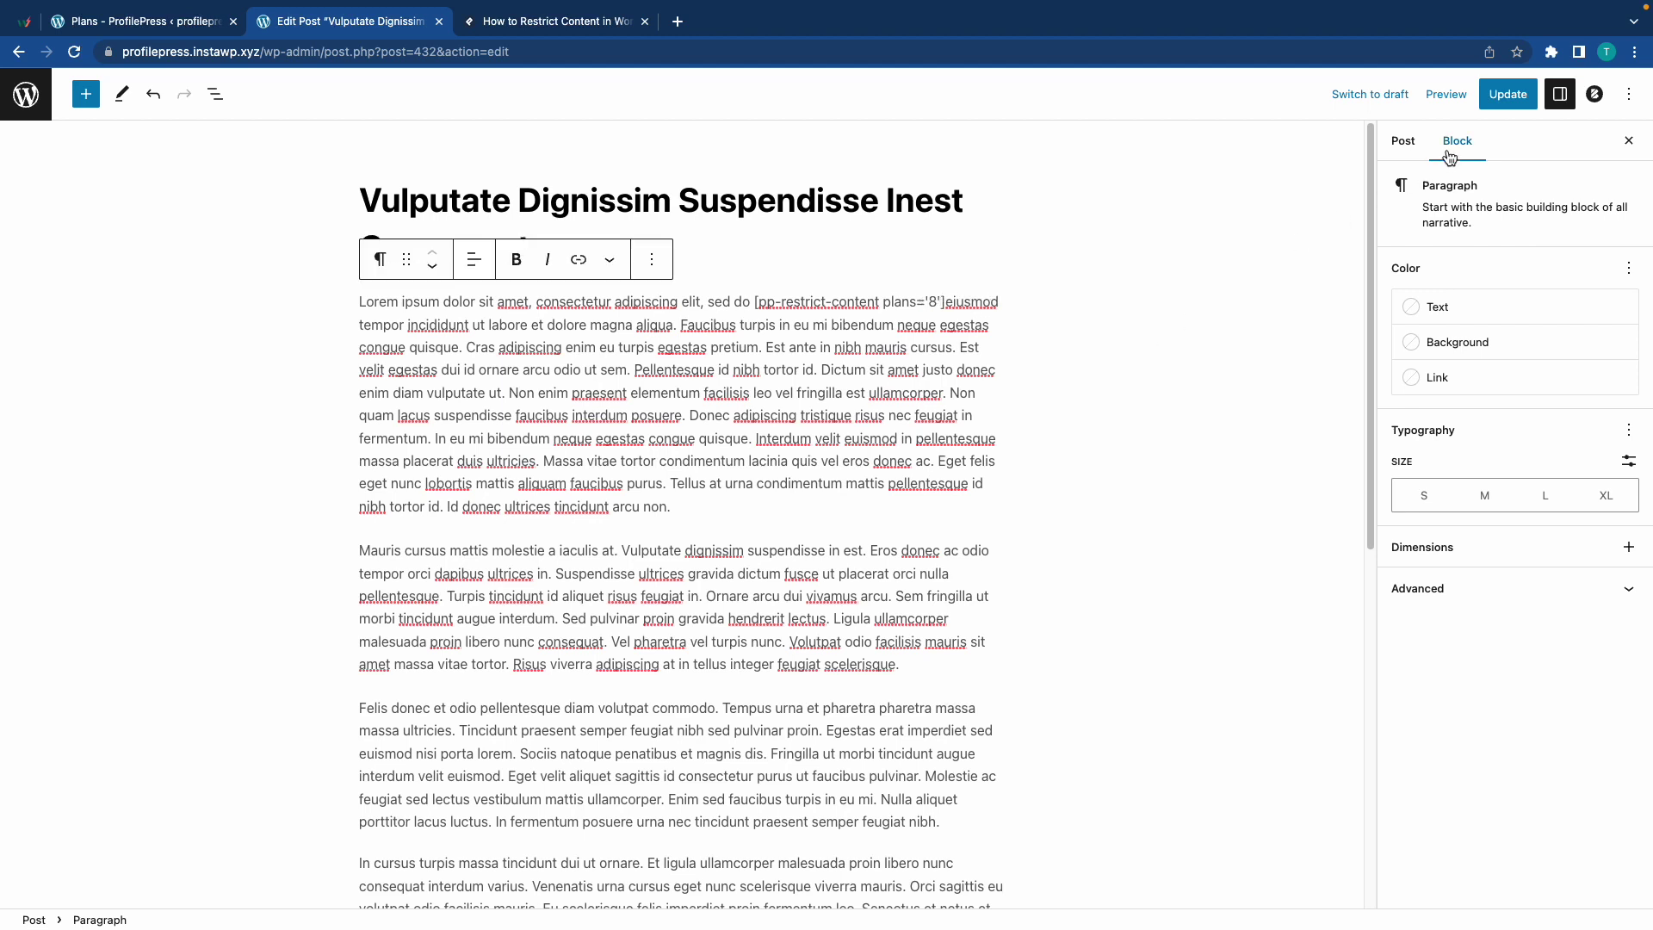
pyautogui.click(1507, 94)
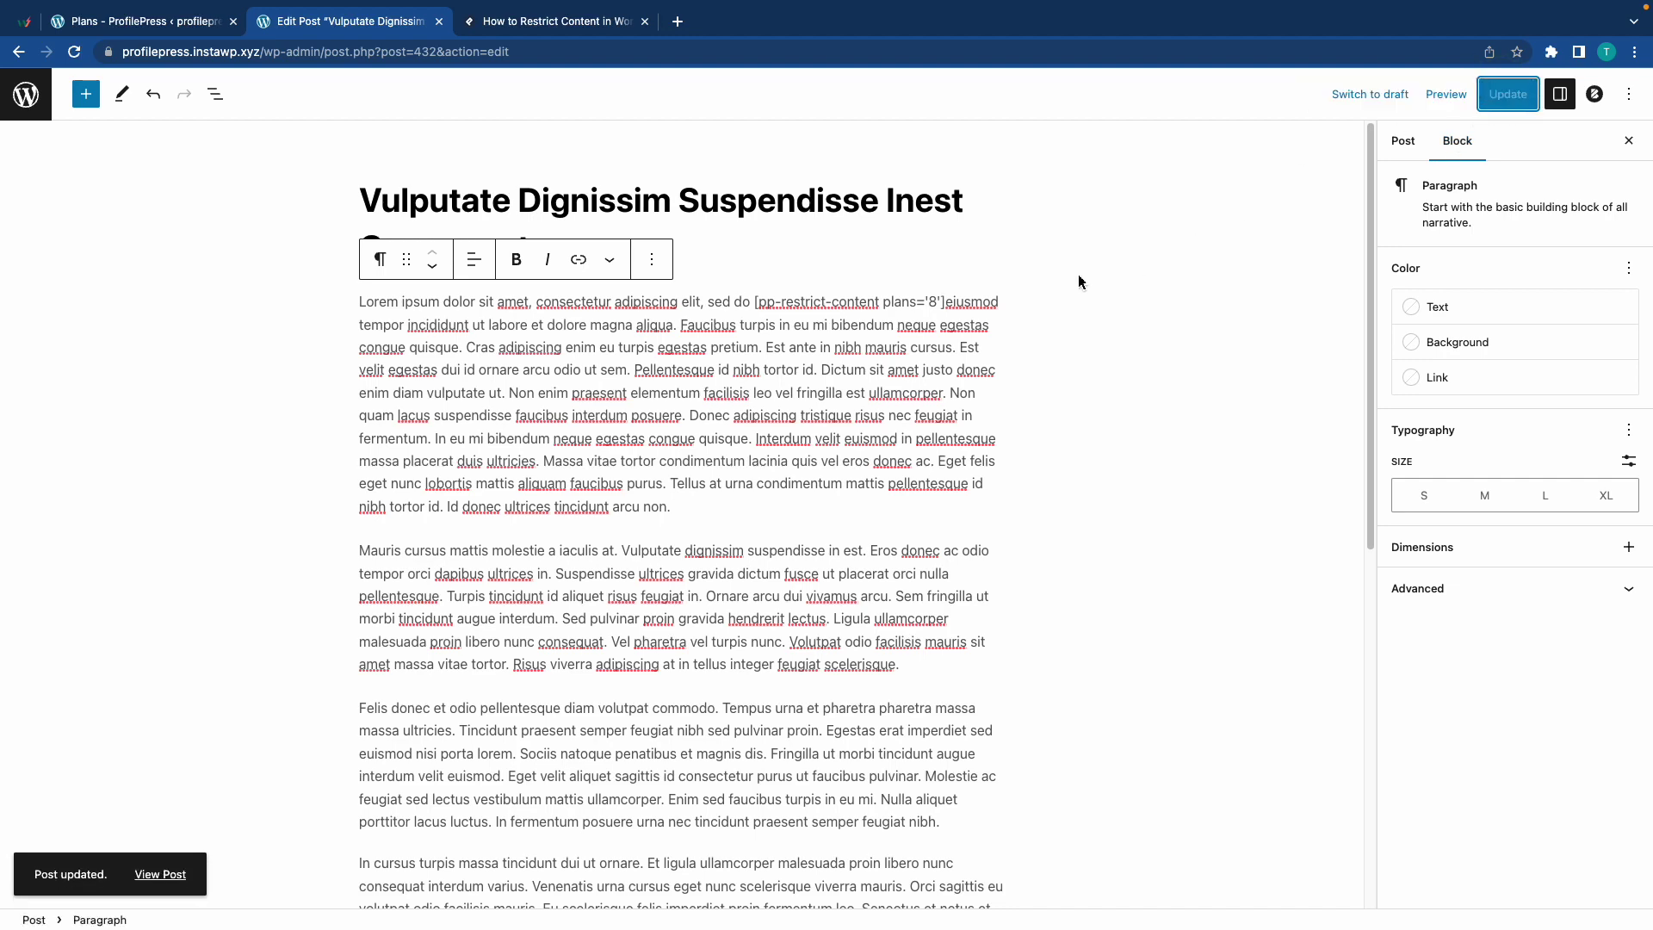
pyautogui.hotkey('ctrl', 'Right')
# Step: Reload the published post to check the plans='8' restriction
pyautogui.press('super+r')
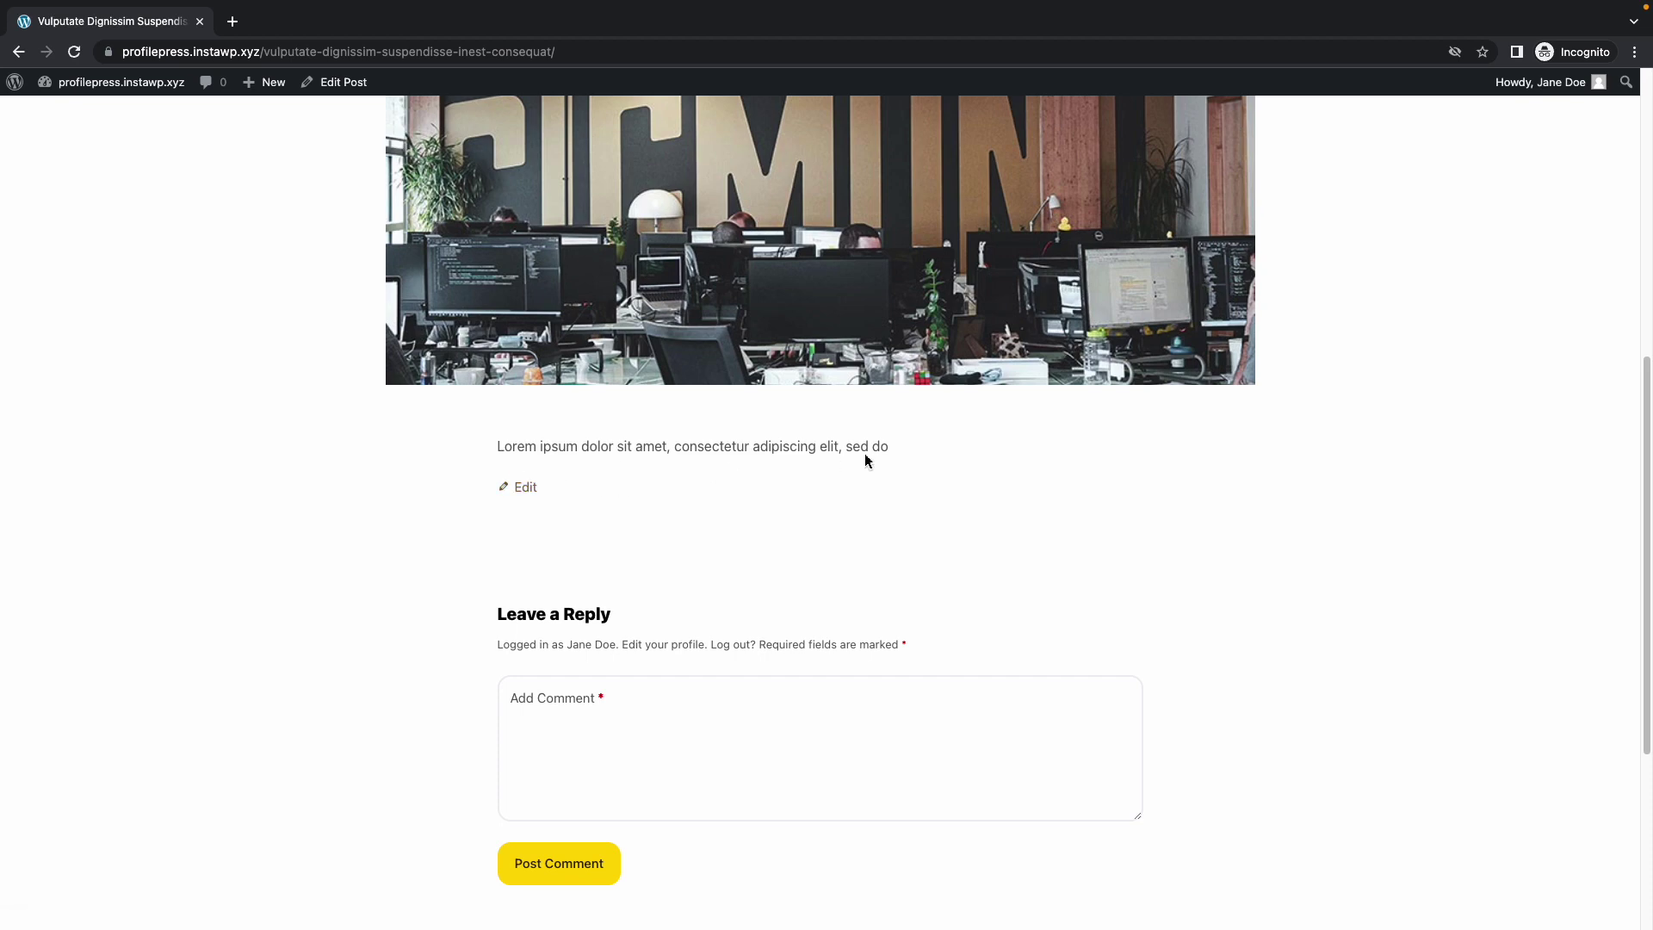
pyautogui.scroll(2, 975, 372)
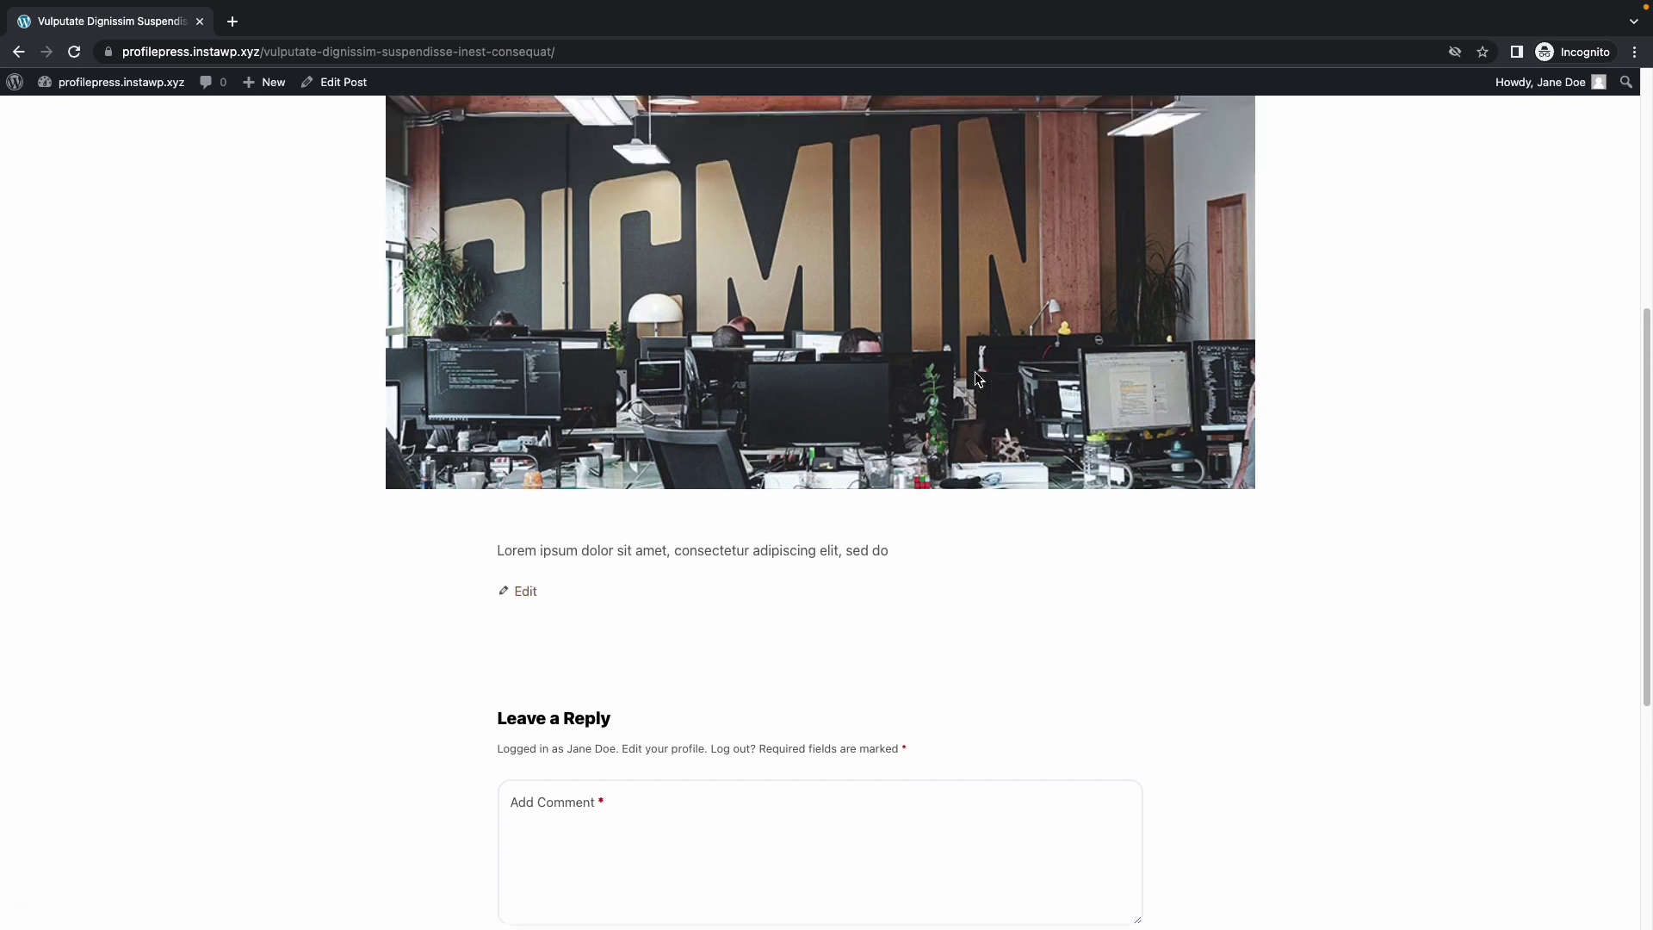
pyautogui.scroll(5, 975, 370)
pyautogui.scroll(-2, 975, 372)
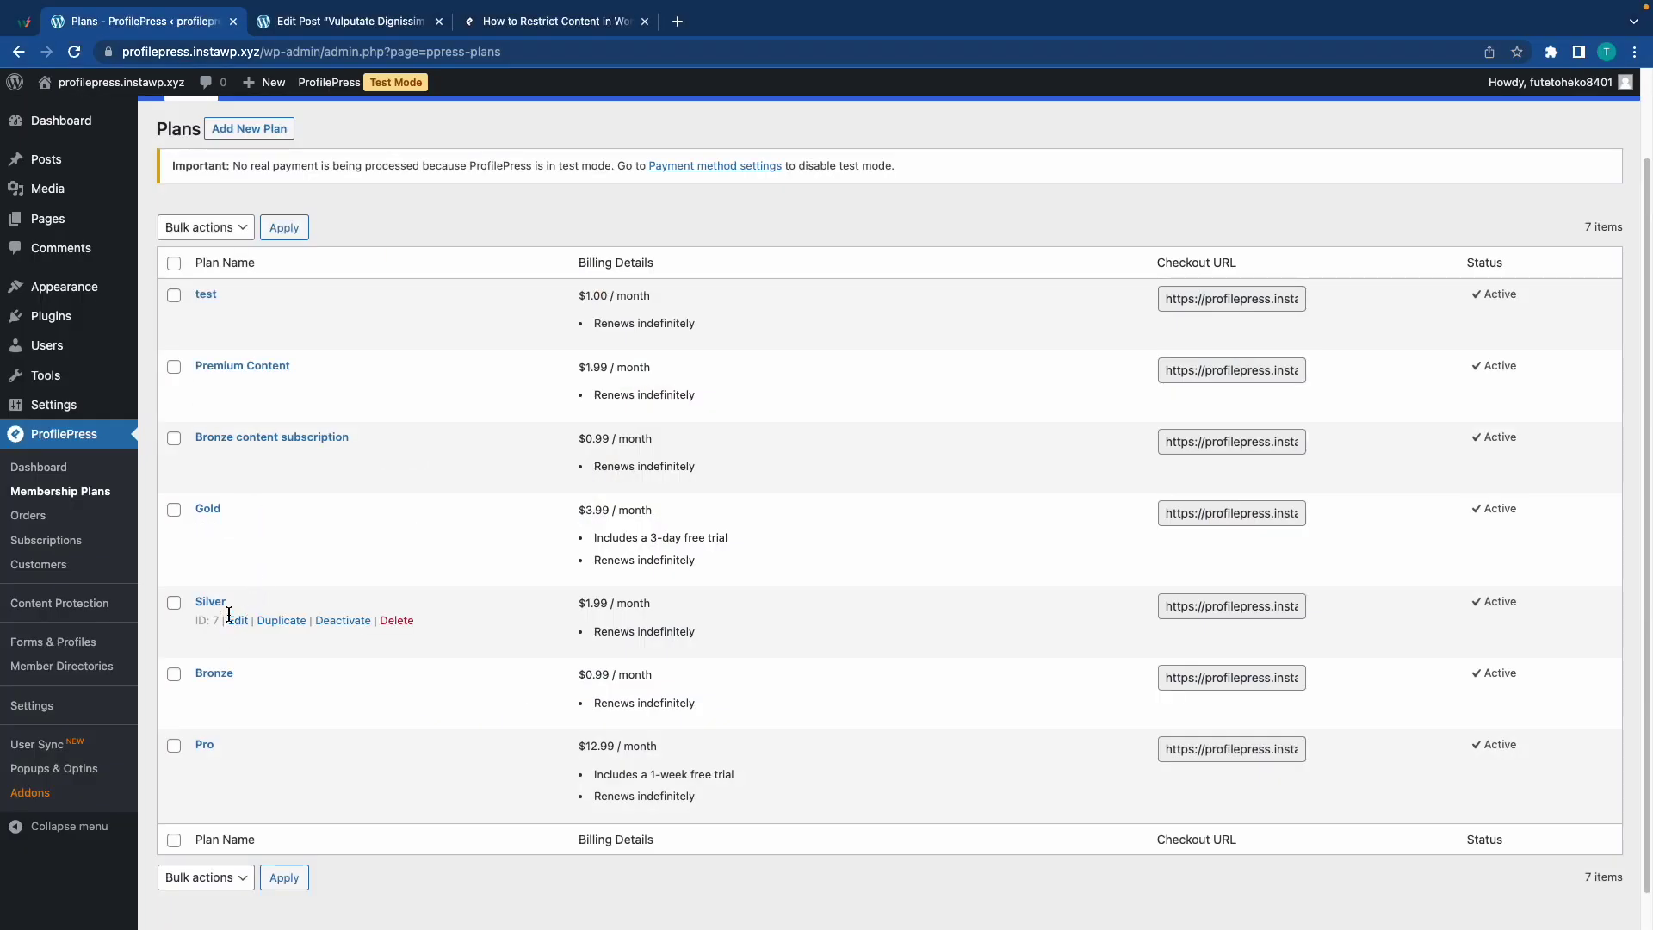
# Step: Change the shortcode's plan ID from 8 to 7 and update the post
pyautogui.click(377, 21)
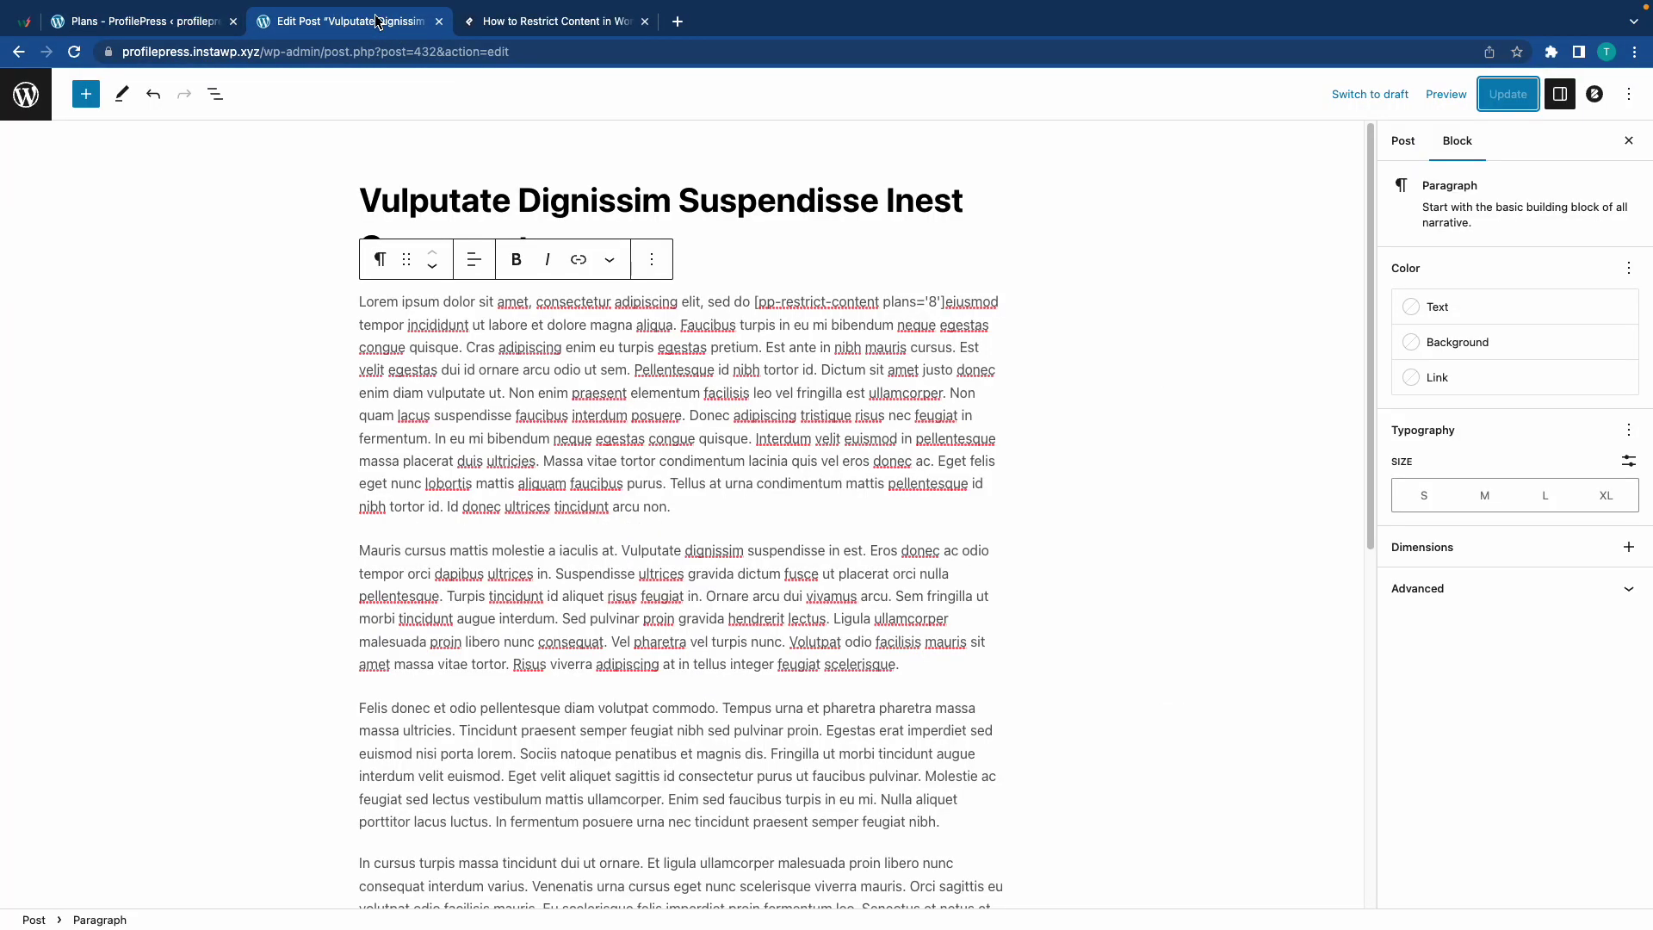
pyautogui.click(934, 301)
pyautogui.press('BackSpace')
pyautogui.write('7')
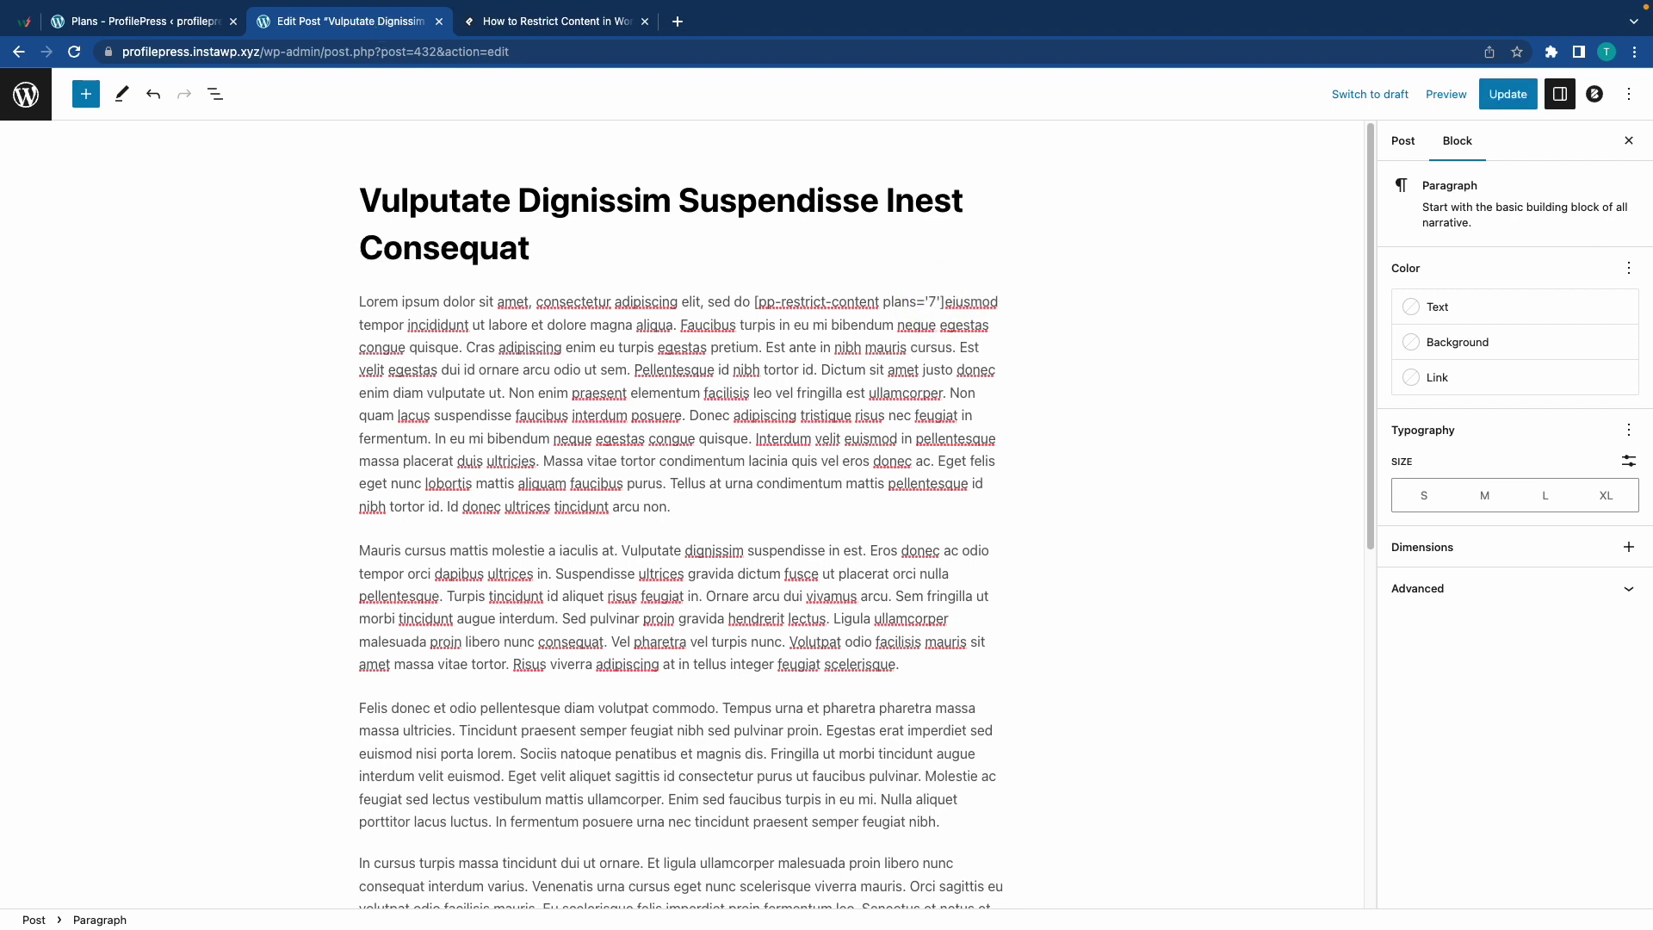
pyautogui.click(1505, 94)
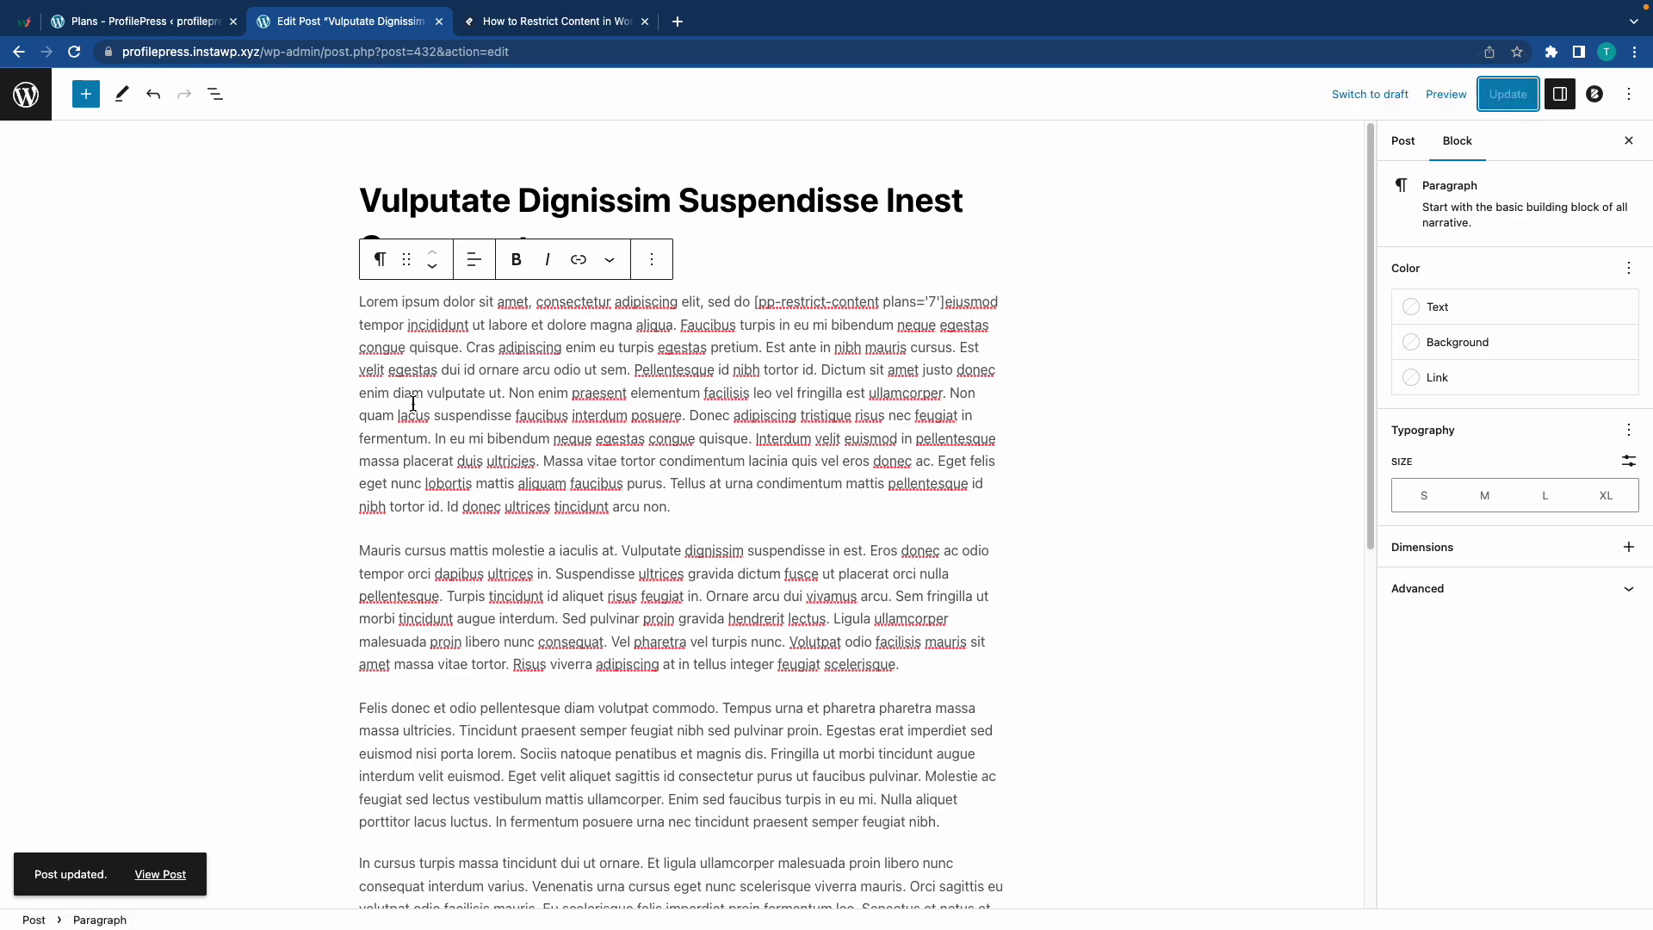
# Step: Reload the post in the private window and confirm its full text appears
pyautogui.hotkey('ctrl', 'Right')
pyautogui.press('super+r')
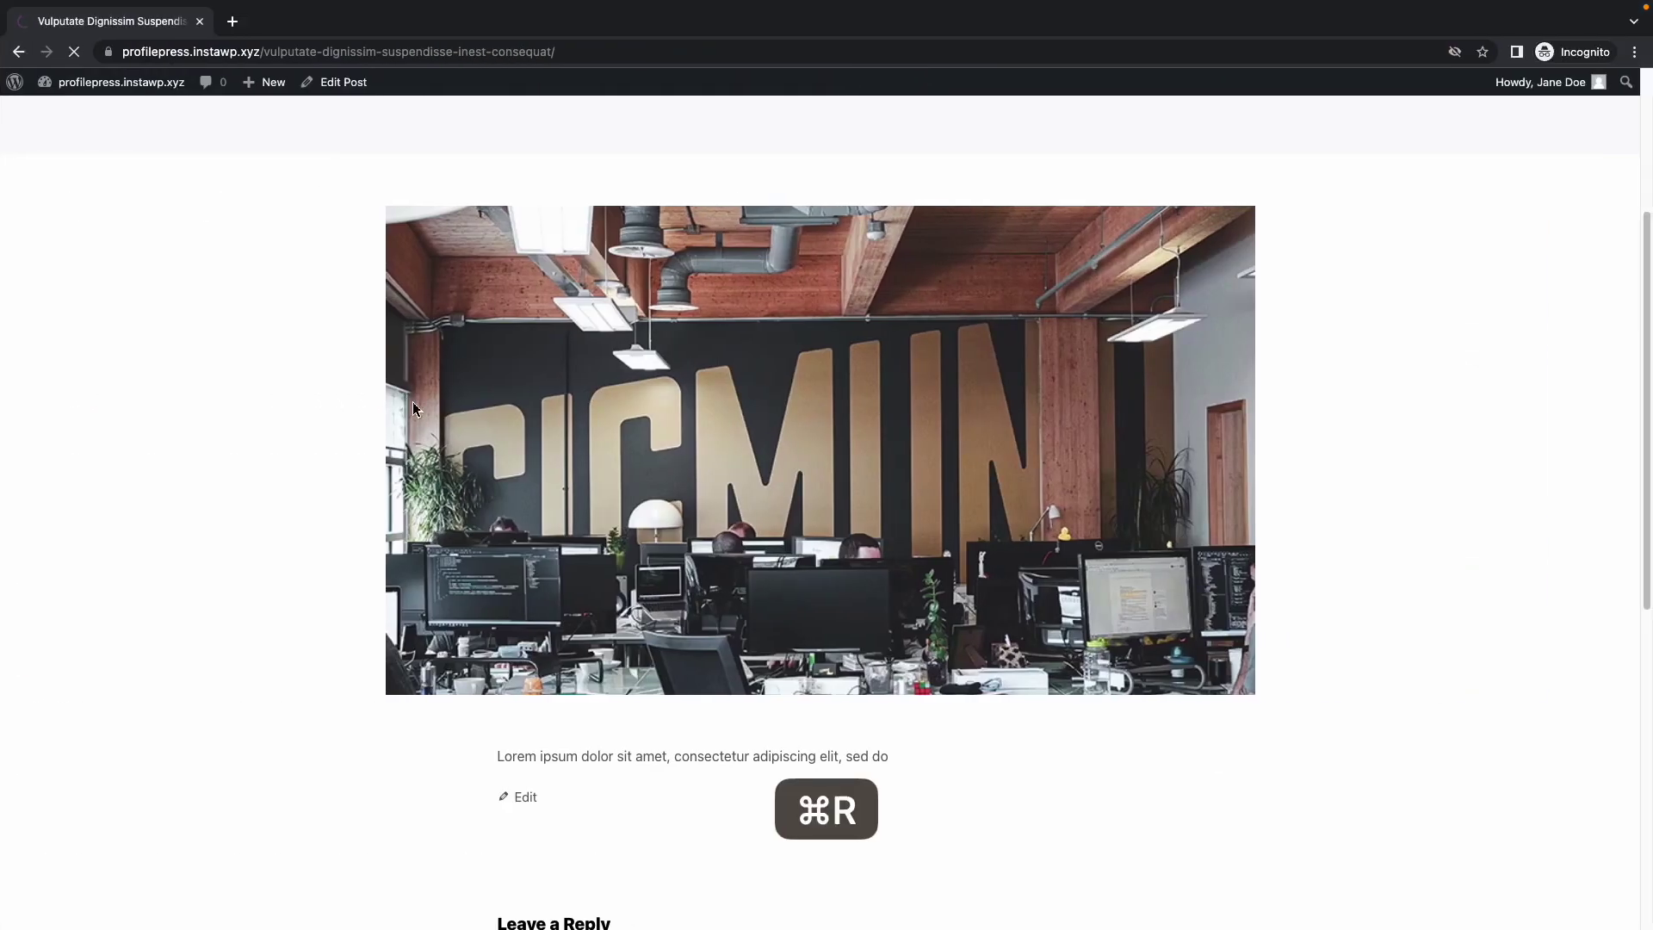
pyautogui.scroll(-10, 685, 556)
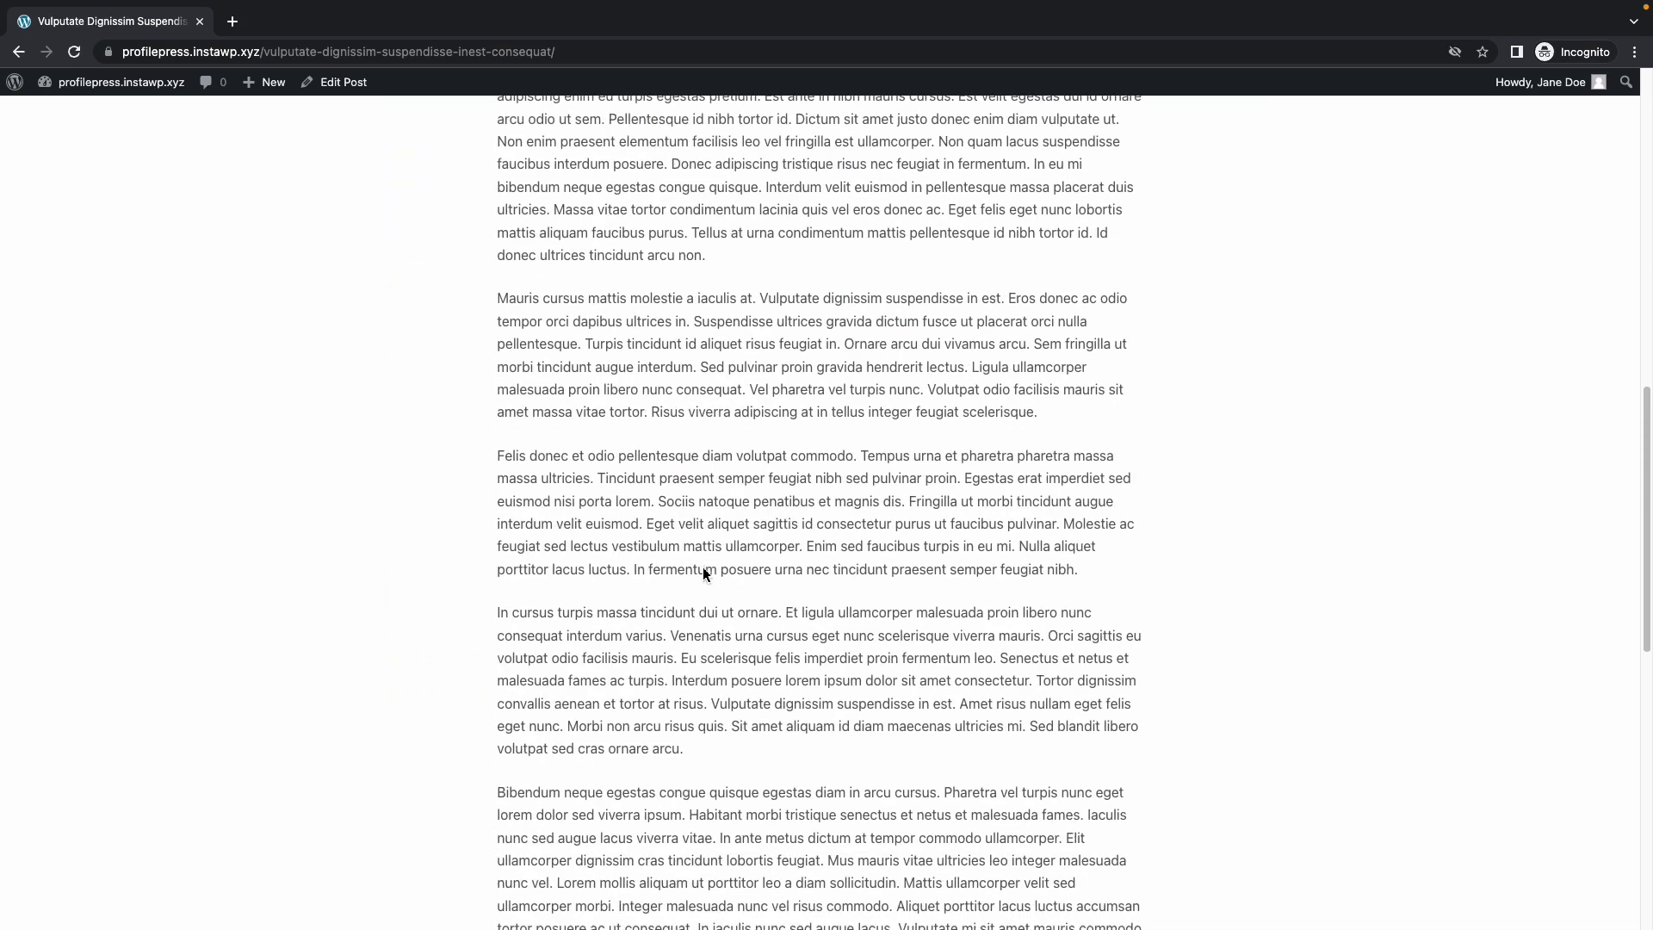
pyautogui.scroll(-3, 703, 574)
pyautogui.scroll(10, 703, 574)
pyautogui.scroll(-5, 703, 575)
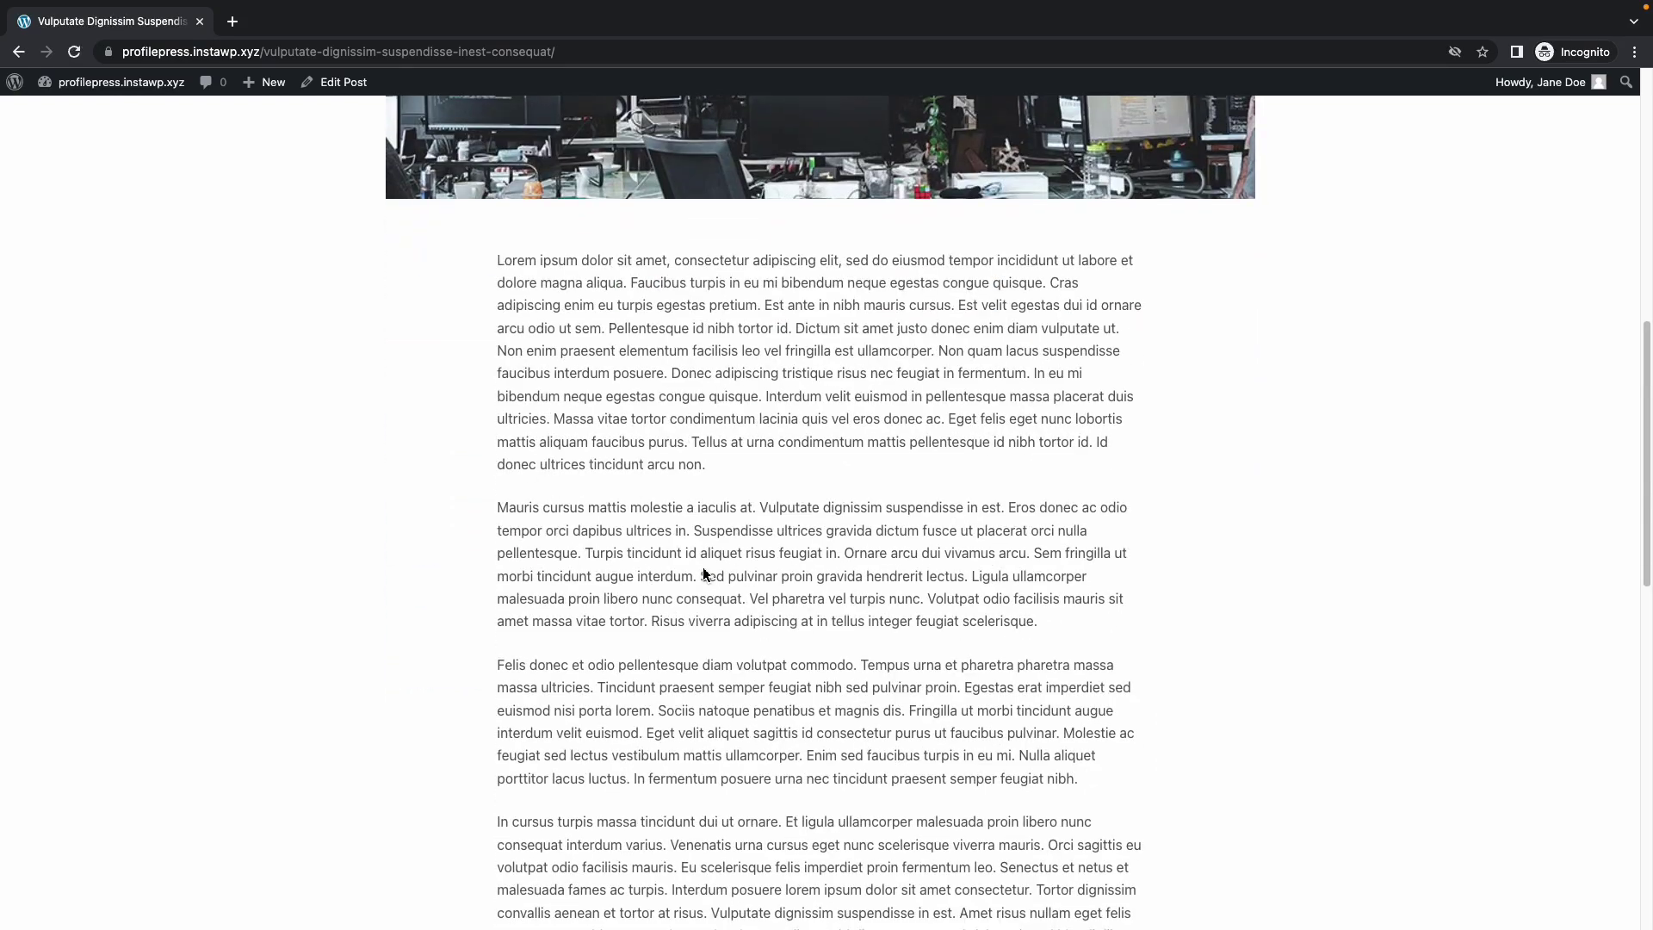
pyautogui.scroll(1, 703, 574)
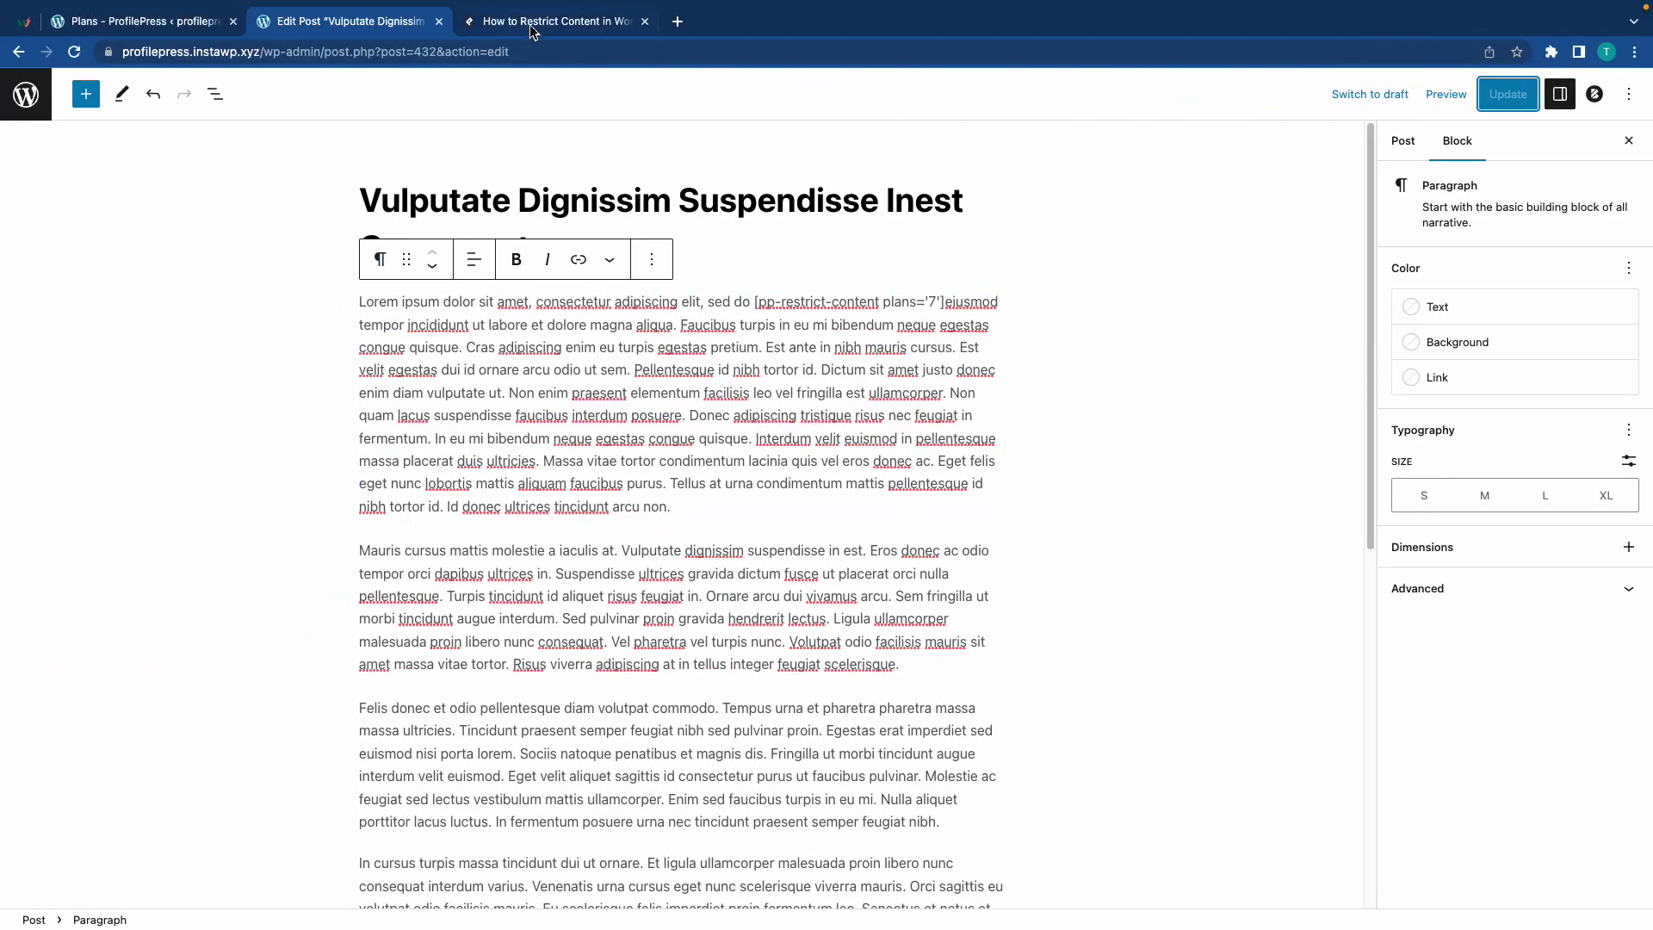
# Step: Copy roles='editor' from the documentation and paste it after plans='7' in the shortcode
pyautogui.click(531, 24)
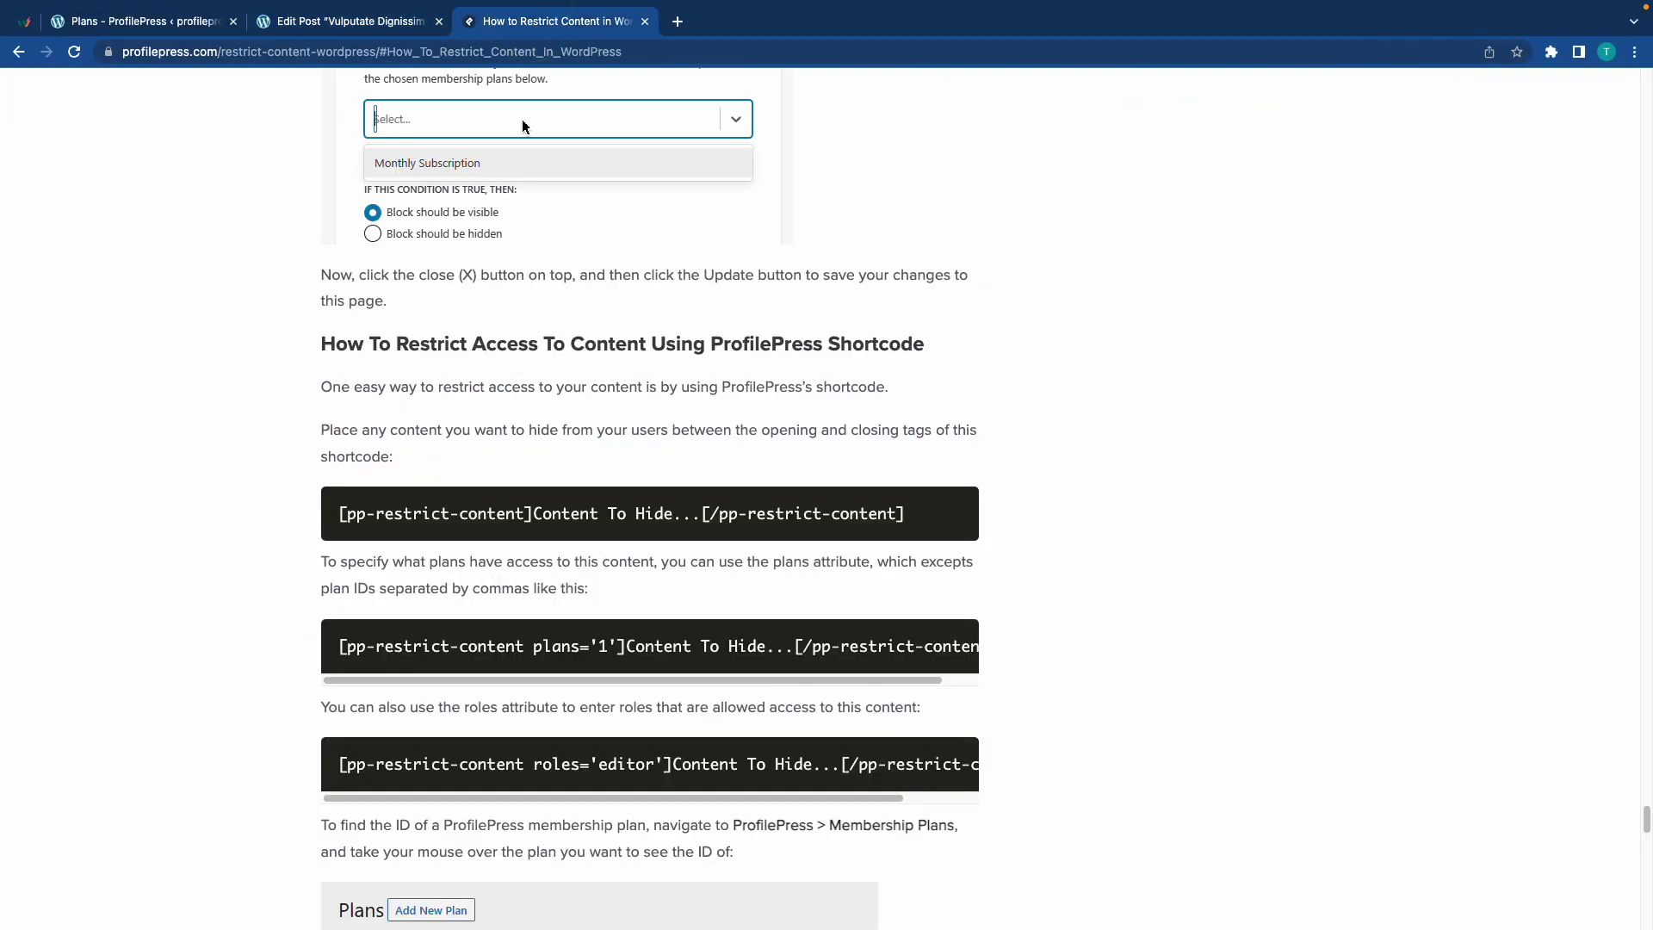
pyautogui.click(543, 768)
pyautogui.moveTo(543, 768); pyautogui.dragTo(664, 765)
pyautogui.press('super+c')
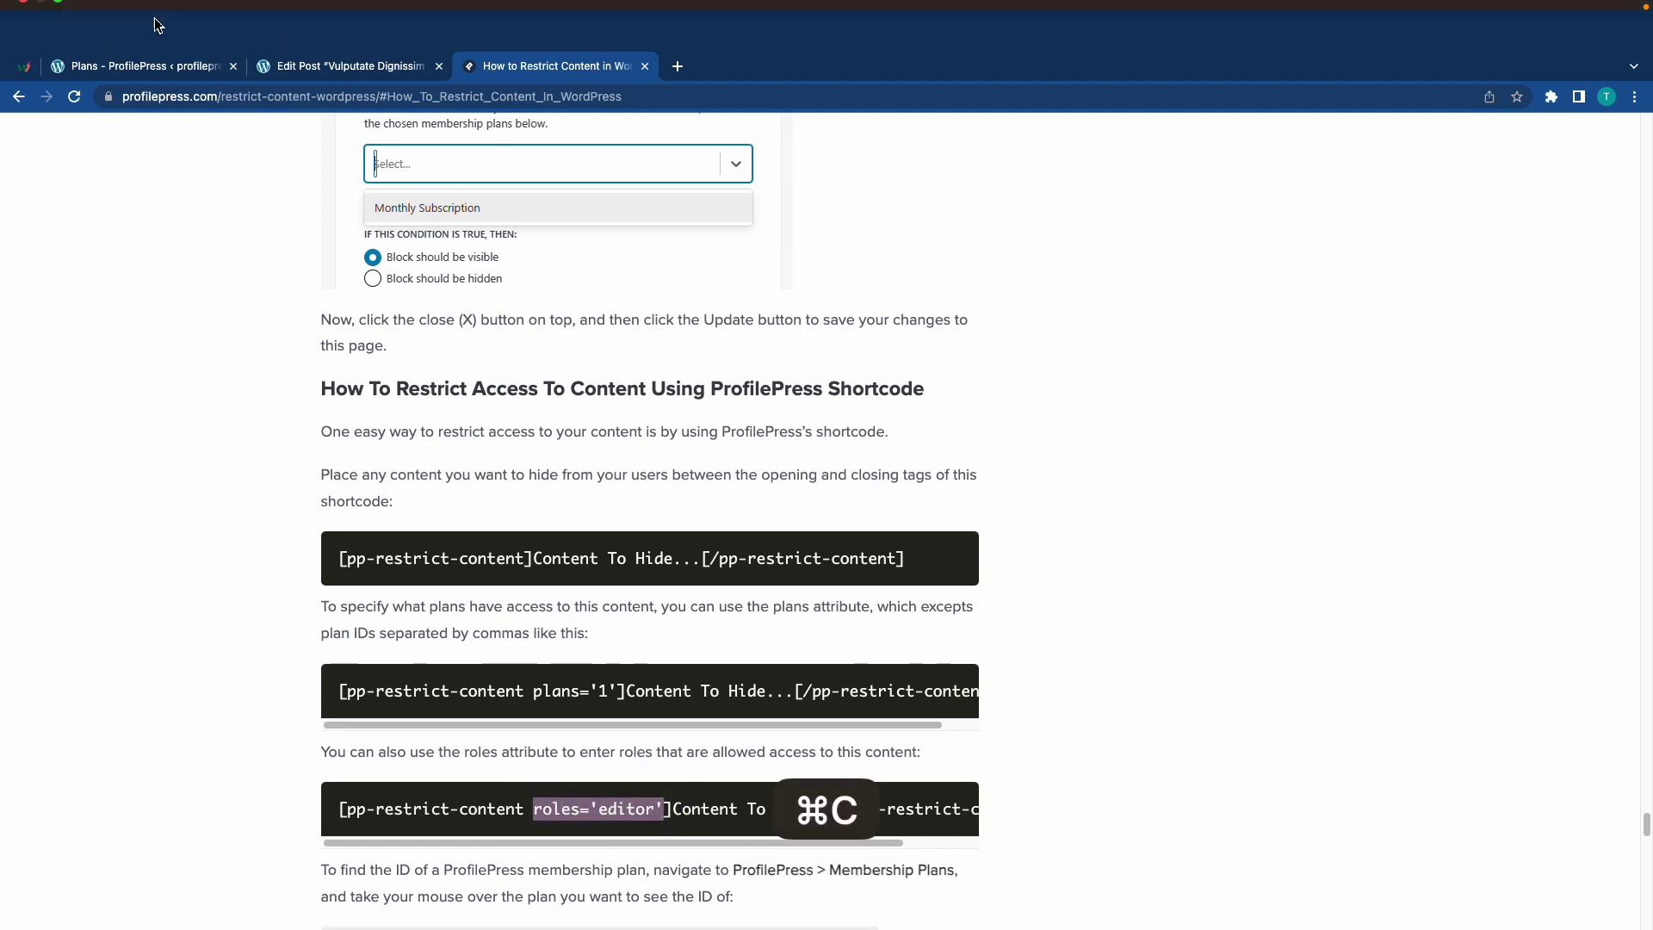
pyautogui.click(312, 76)
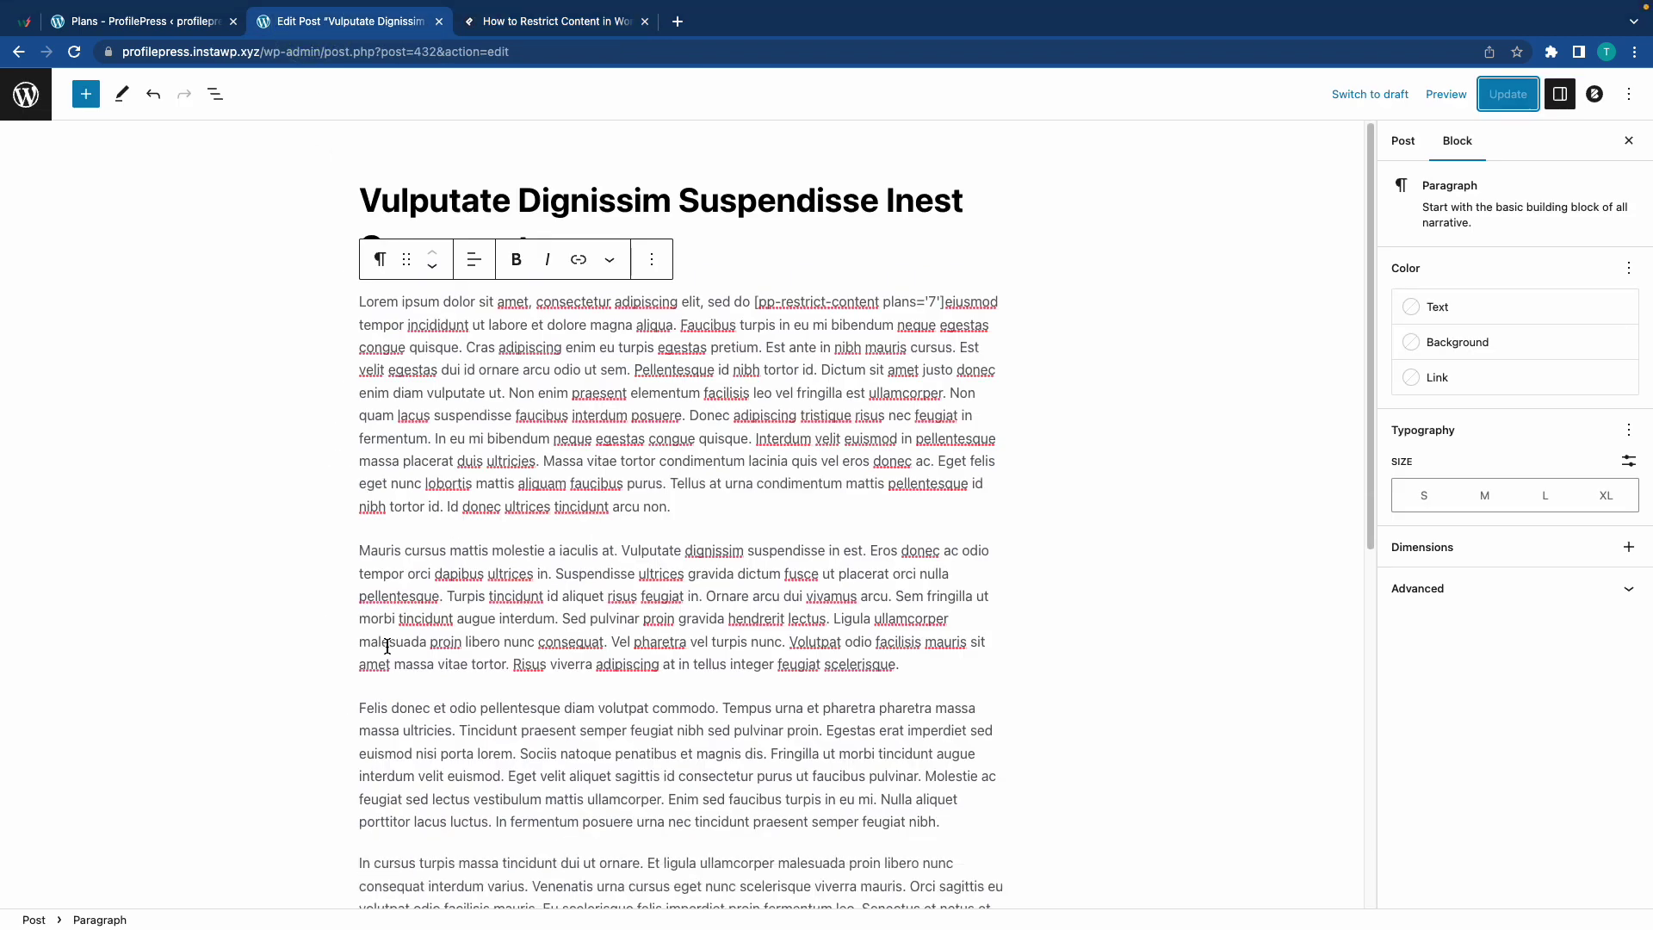
pyautogui.click(939, 300)
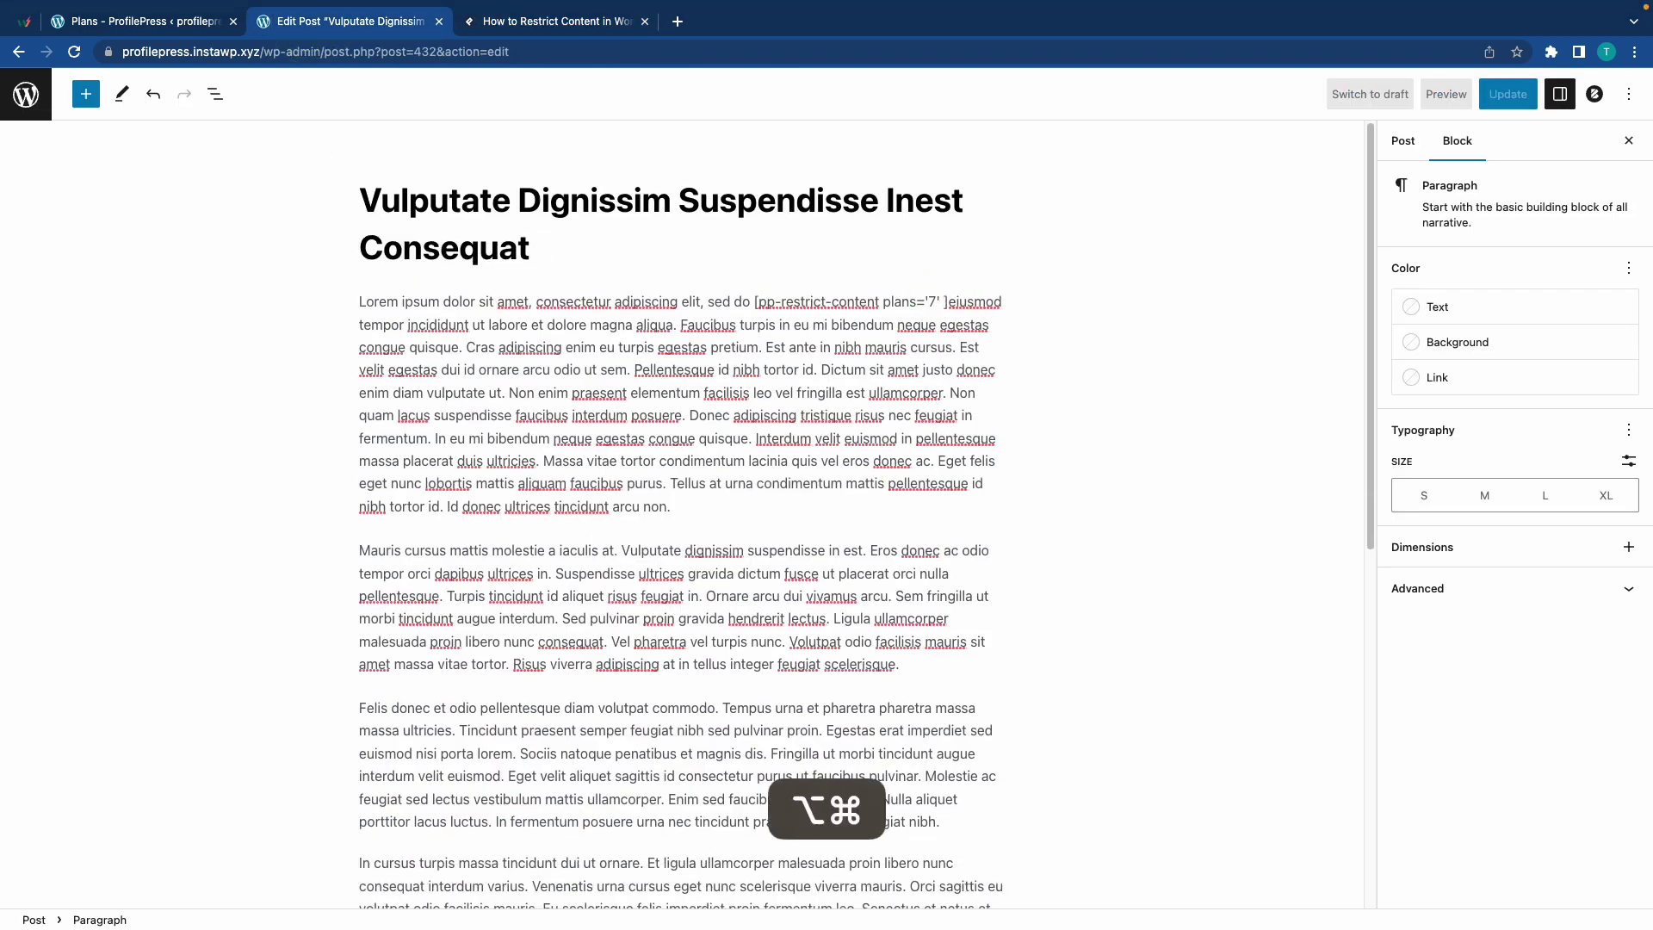
pyautogui.press('alt+shift+super+v')
pyautogui.scroll(-1, 861, 516)
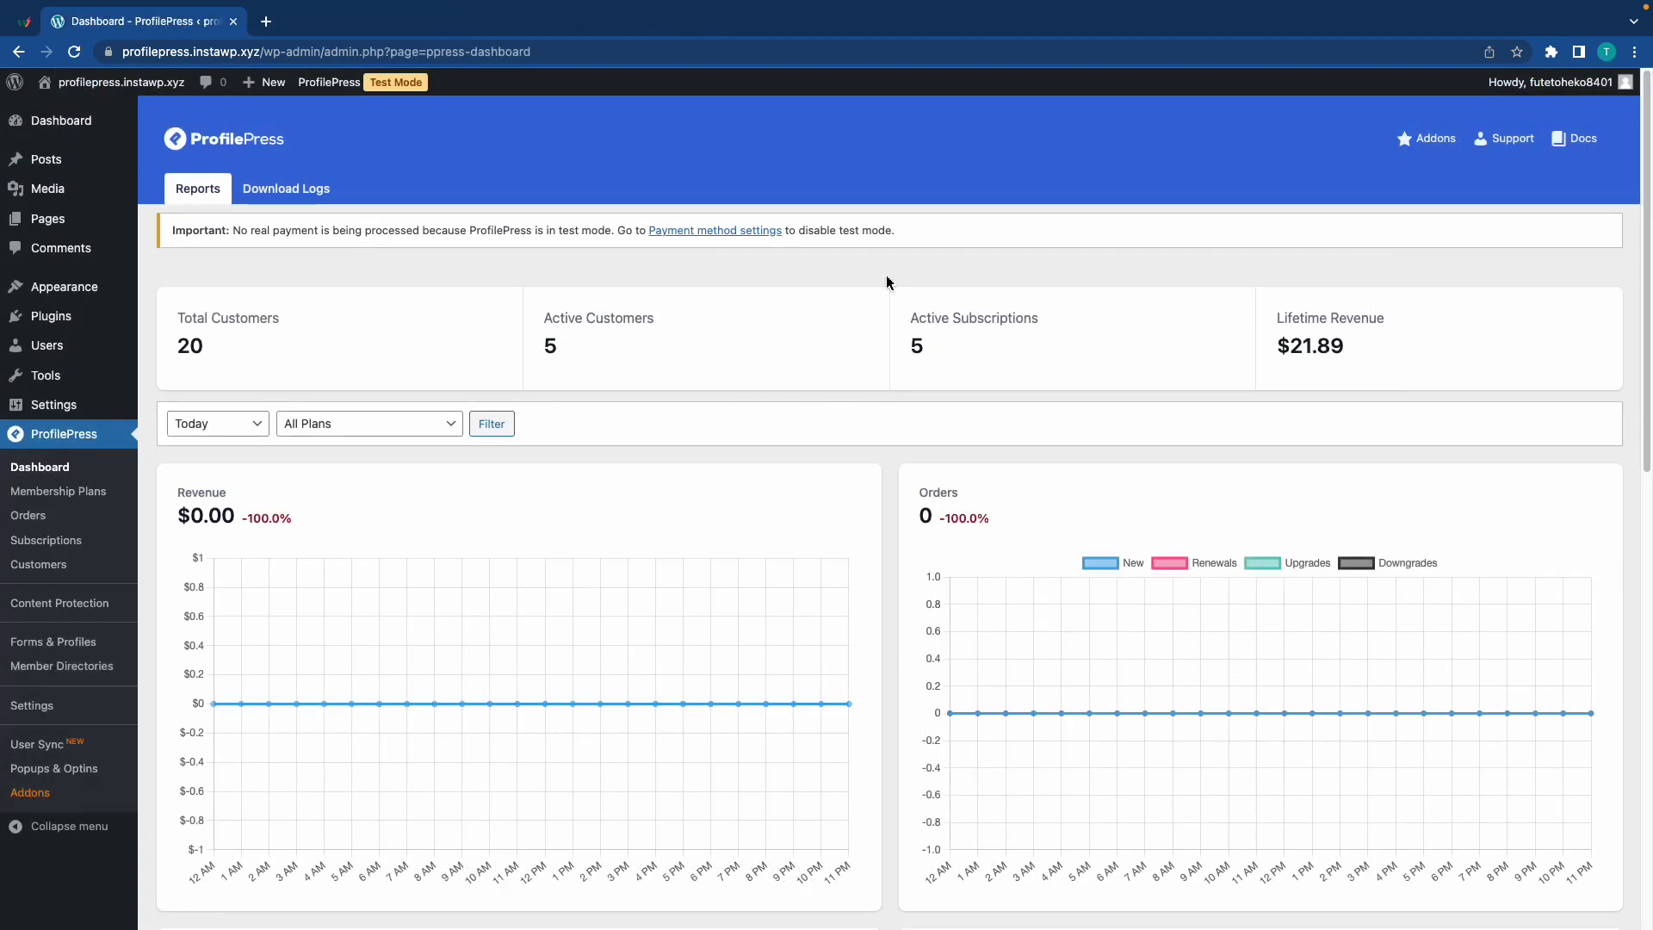
# Step: Set Global Site Access to Logged-in Users, redirect to Contact, exclude the Blog page, and save
pyautogui.click(33, 719)
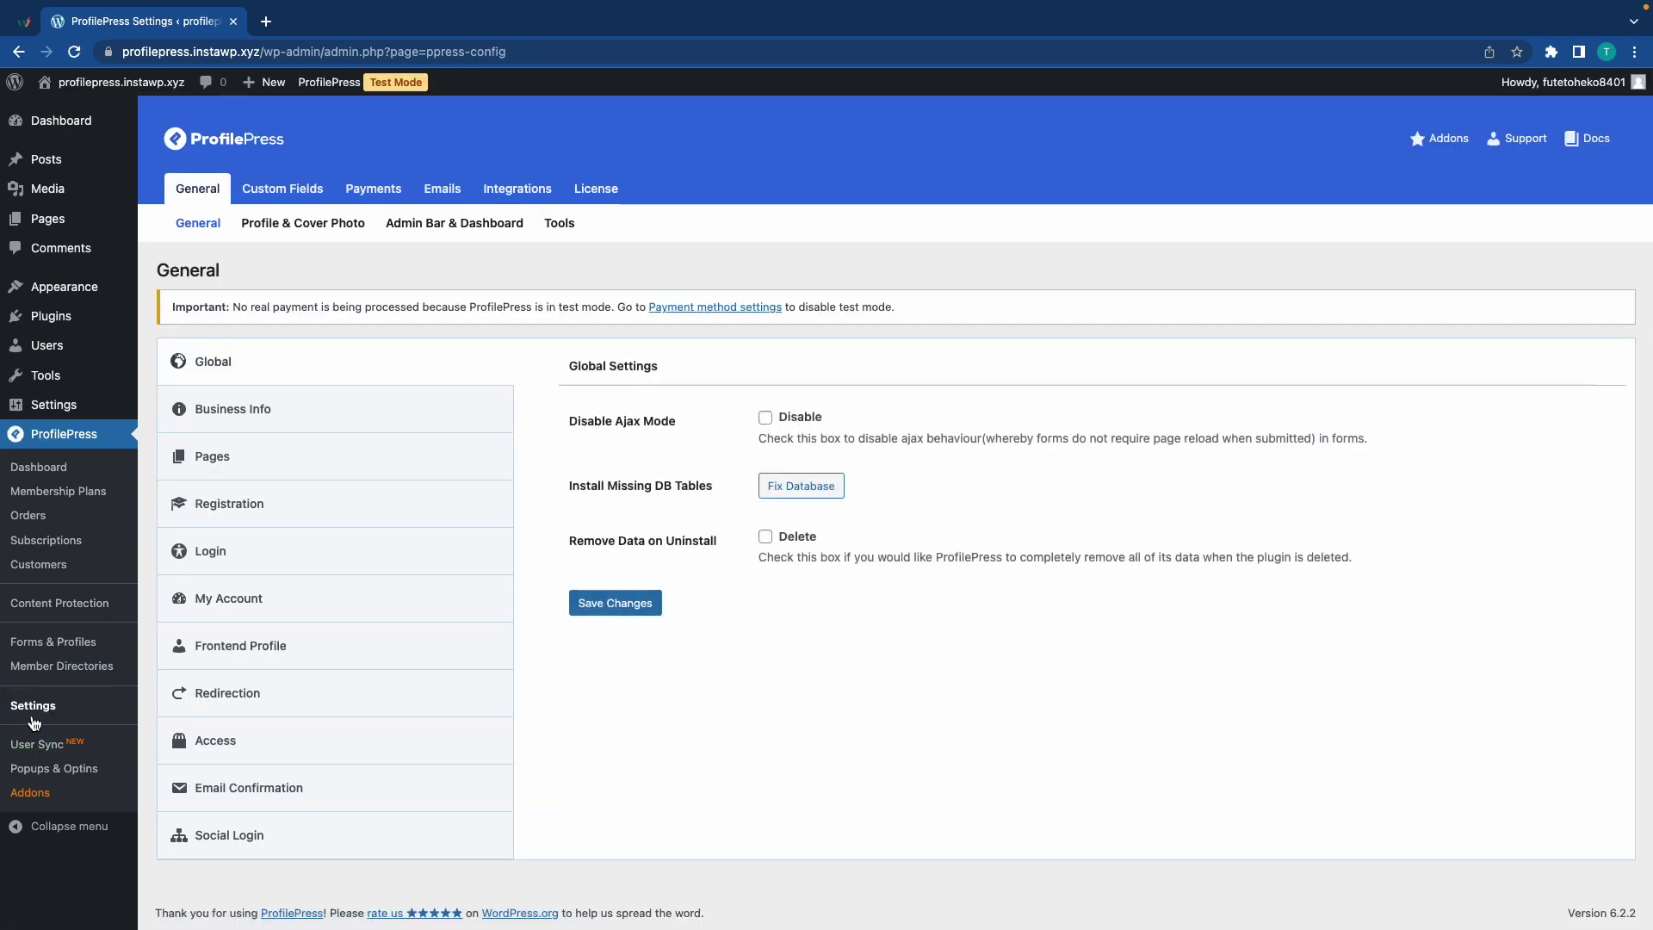
pyautogui.click(189, 742)
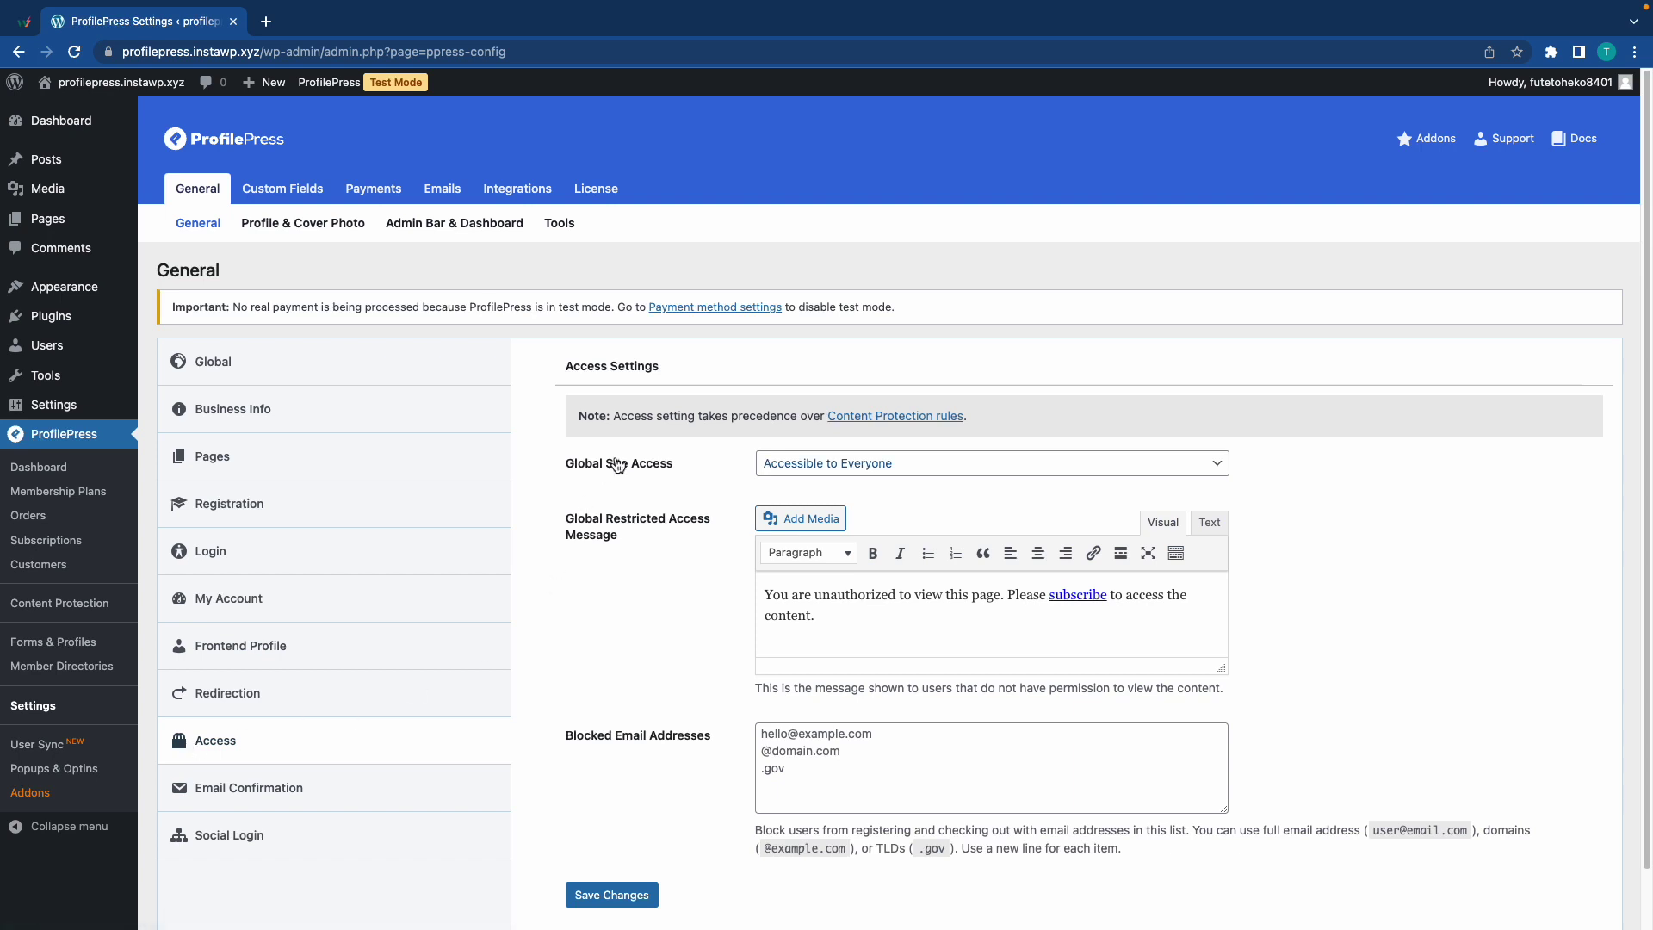
pyautogui.click(820, 464)
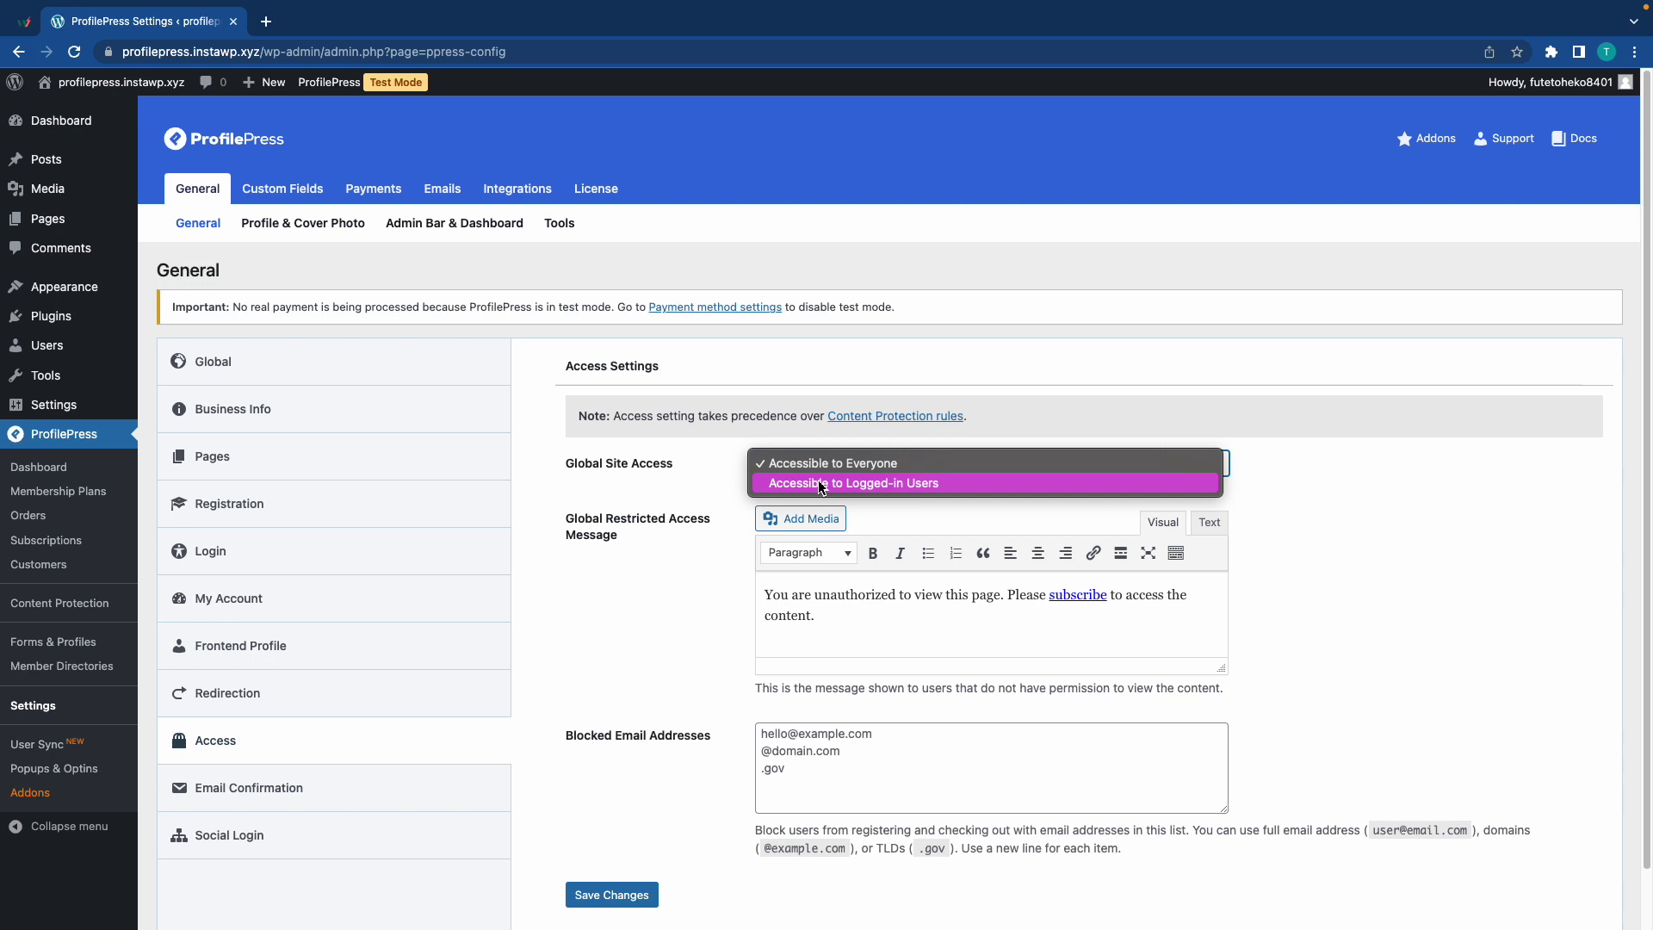
pyautogui.click(821, 484)
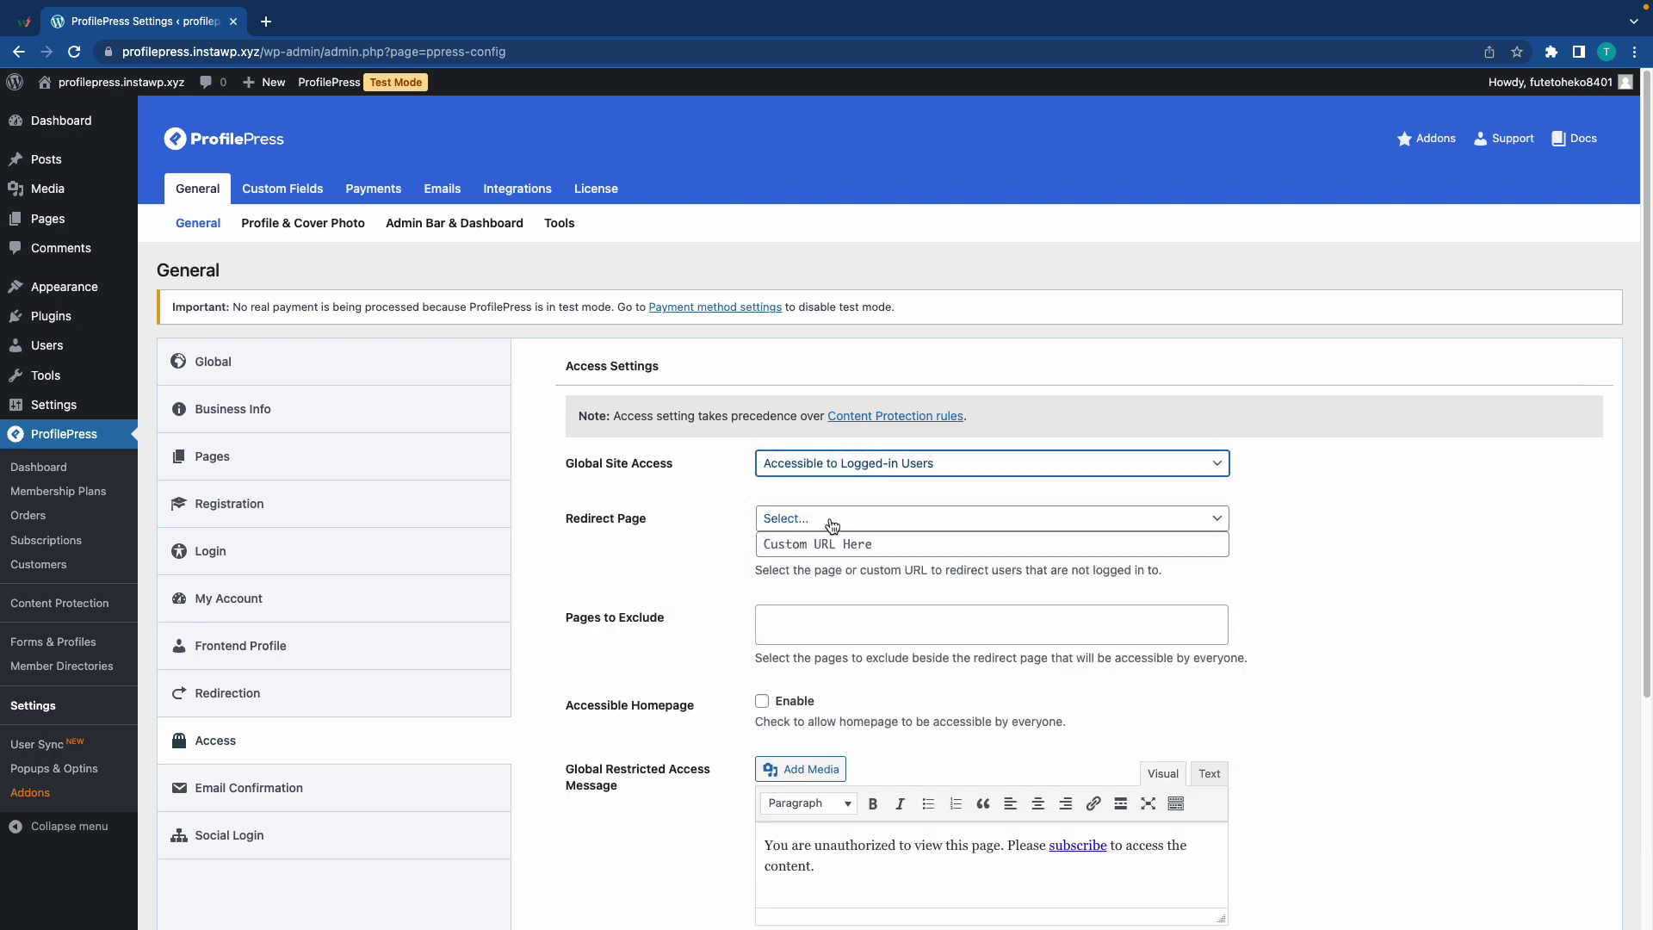
pyautogui.click(831, 521)
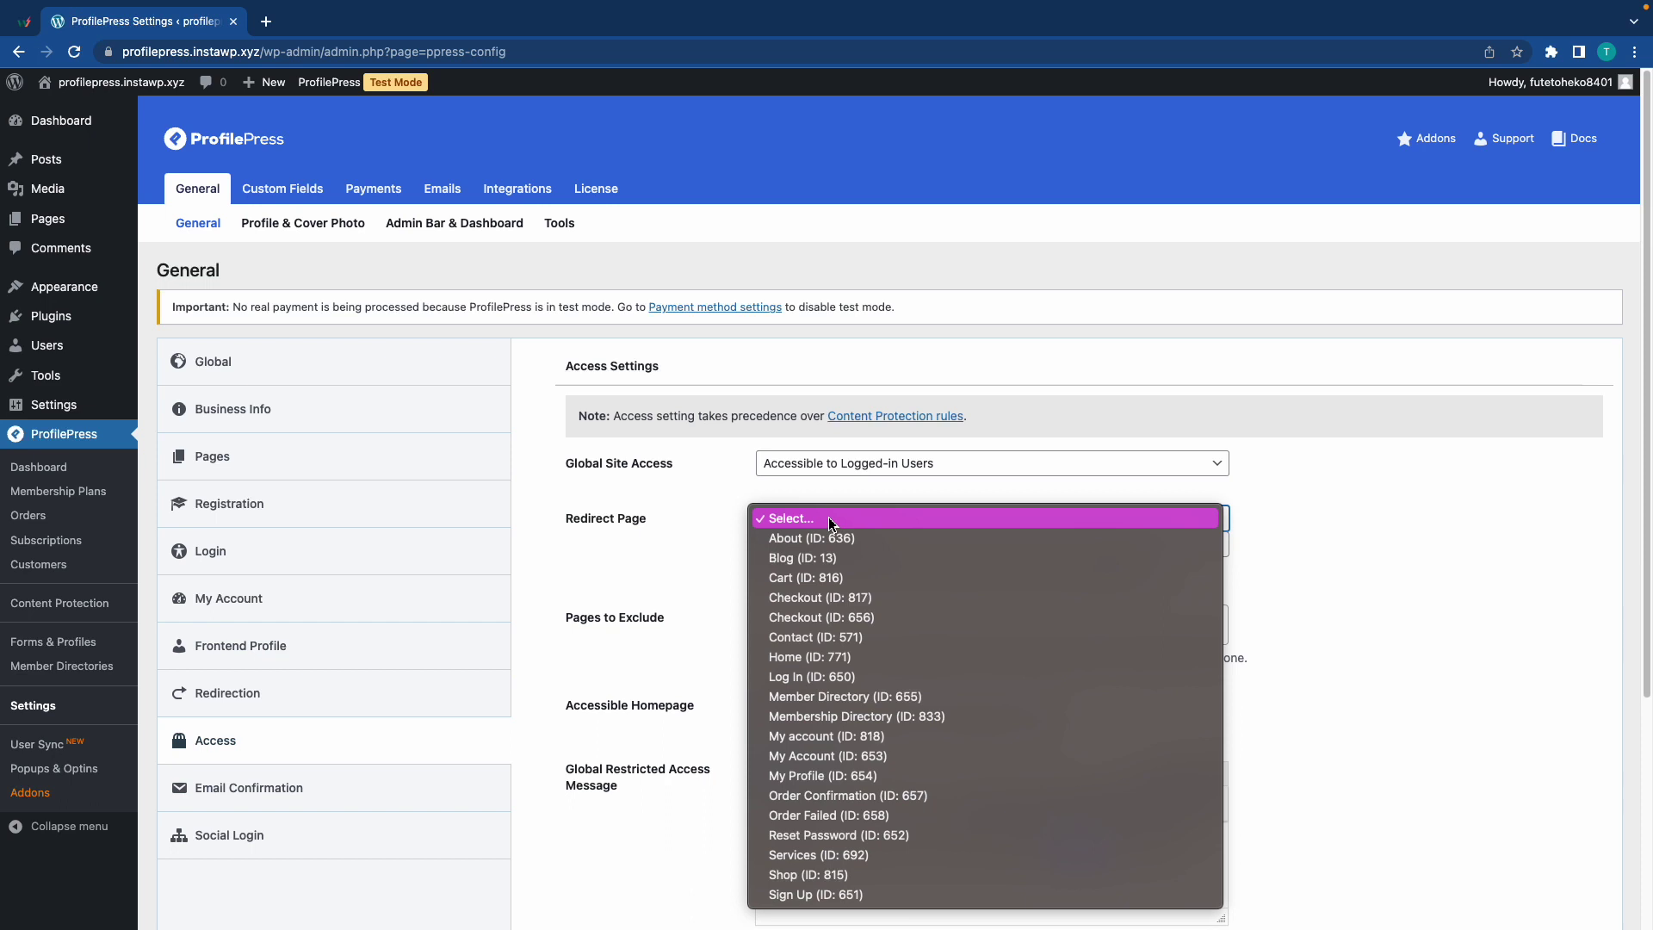
pyautogui.click(835, 638)
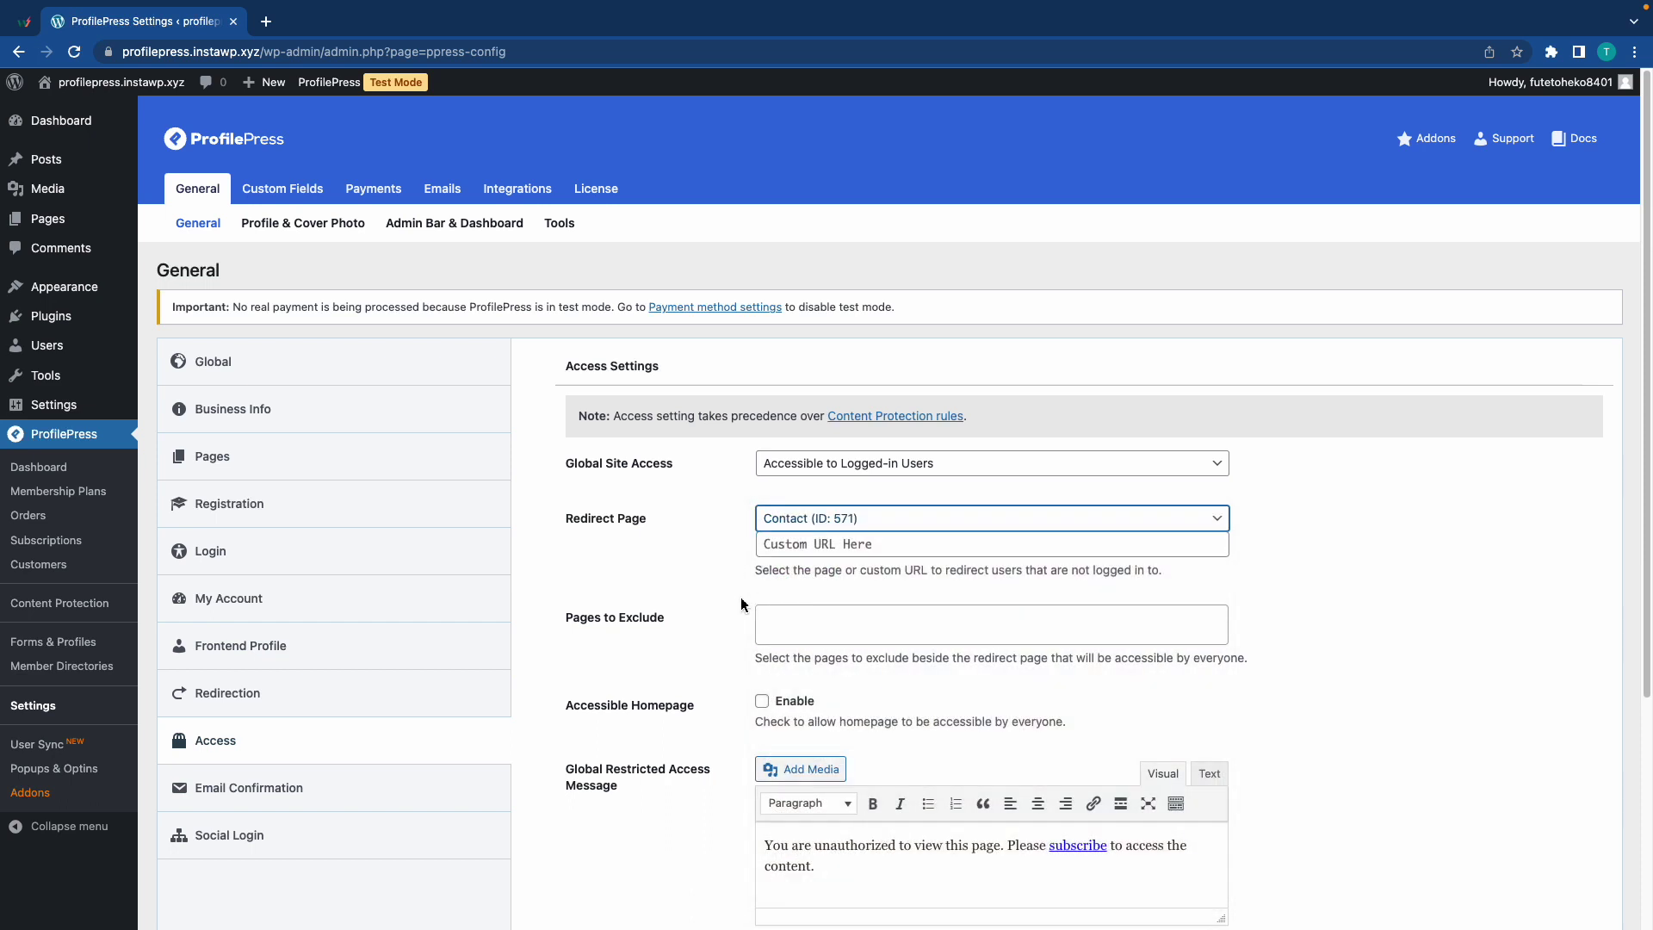
pyautogui.click(888, 630)
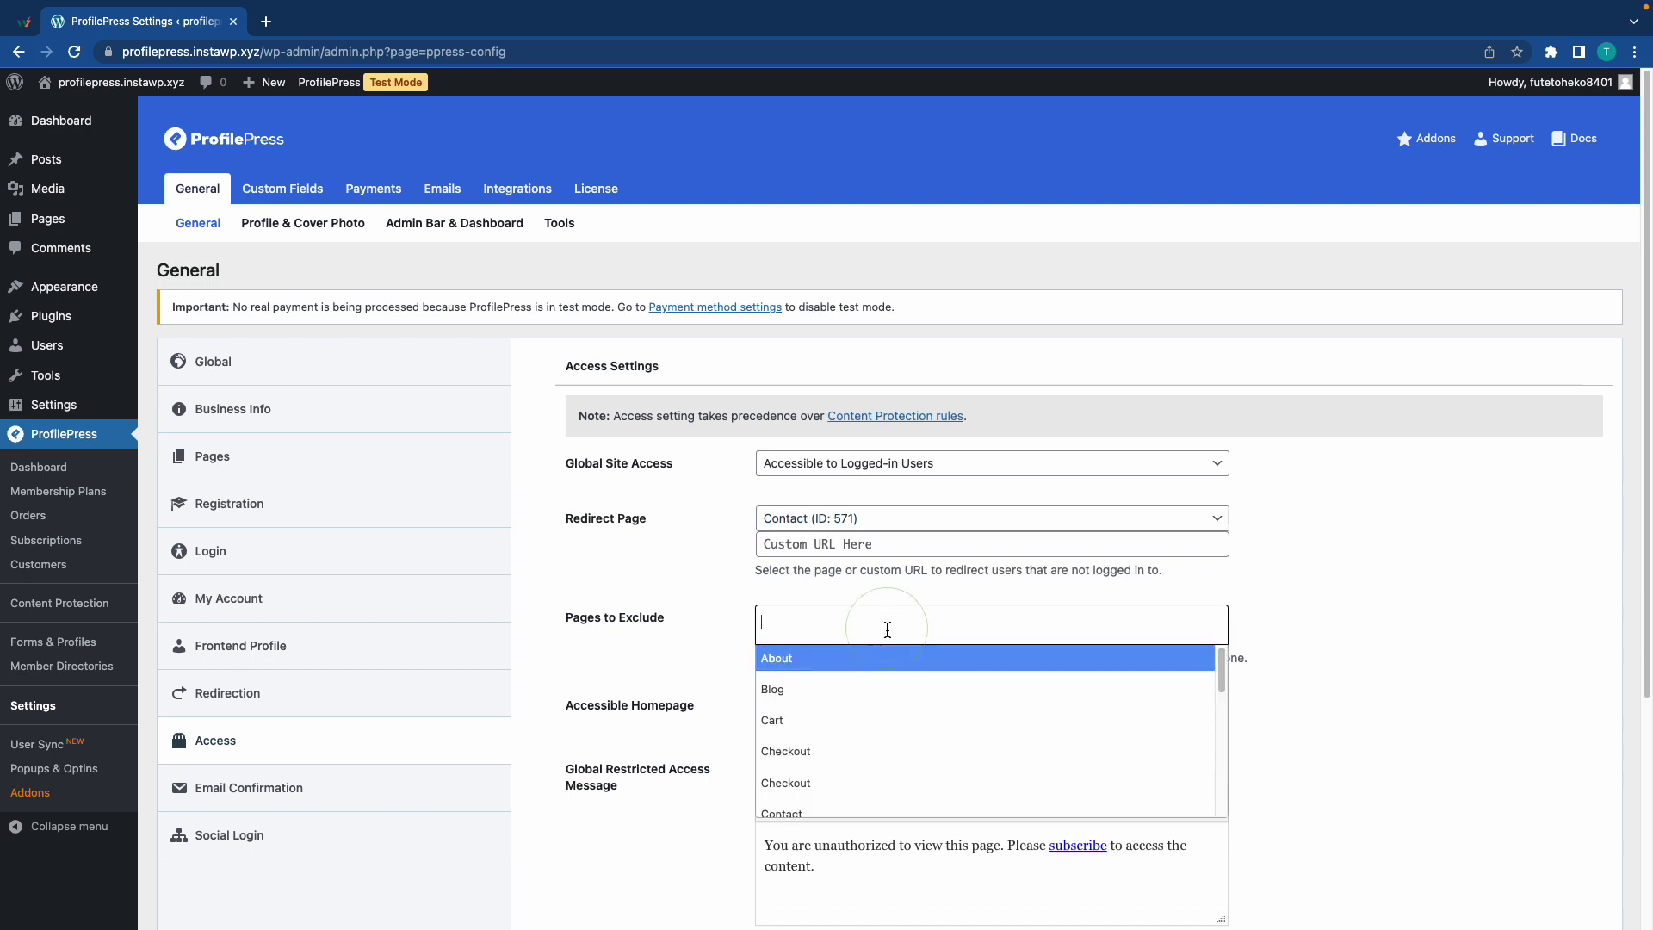
pyautogui.click(858, 688)
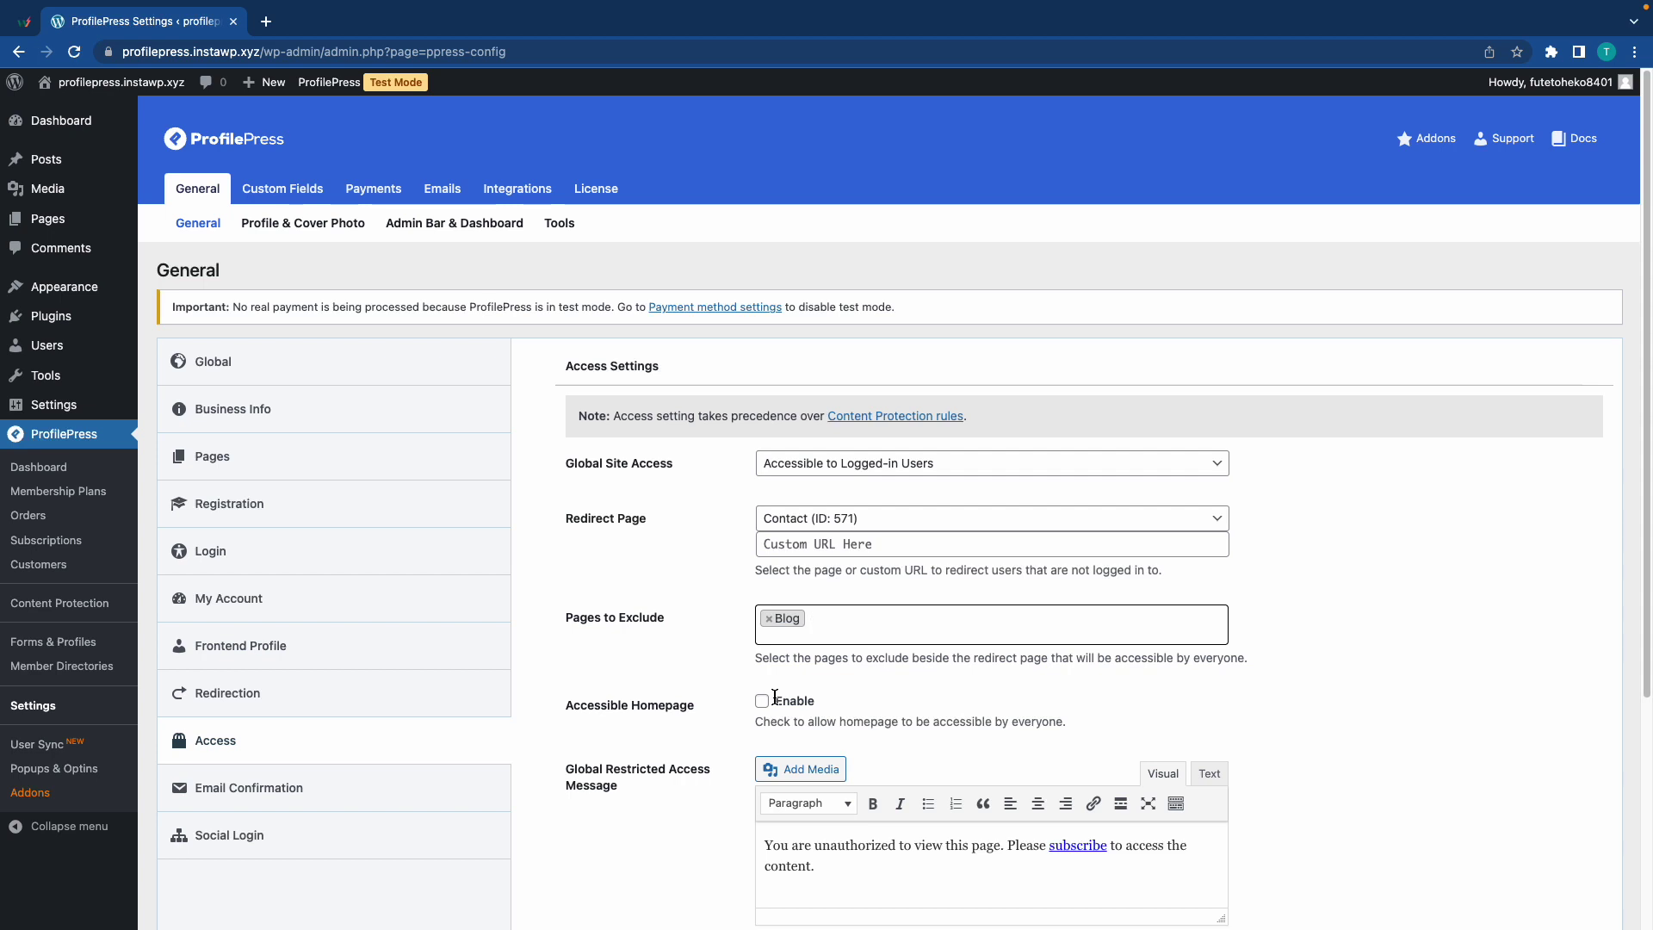
pyautogui.scroll(-3, 805, 689)
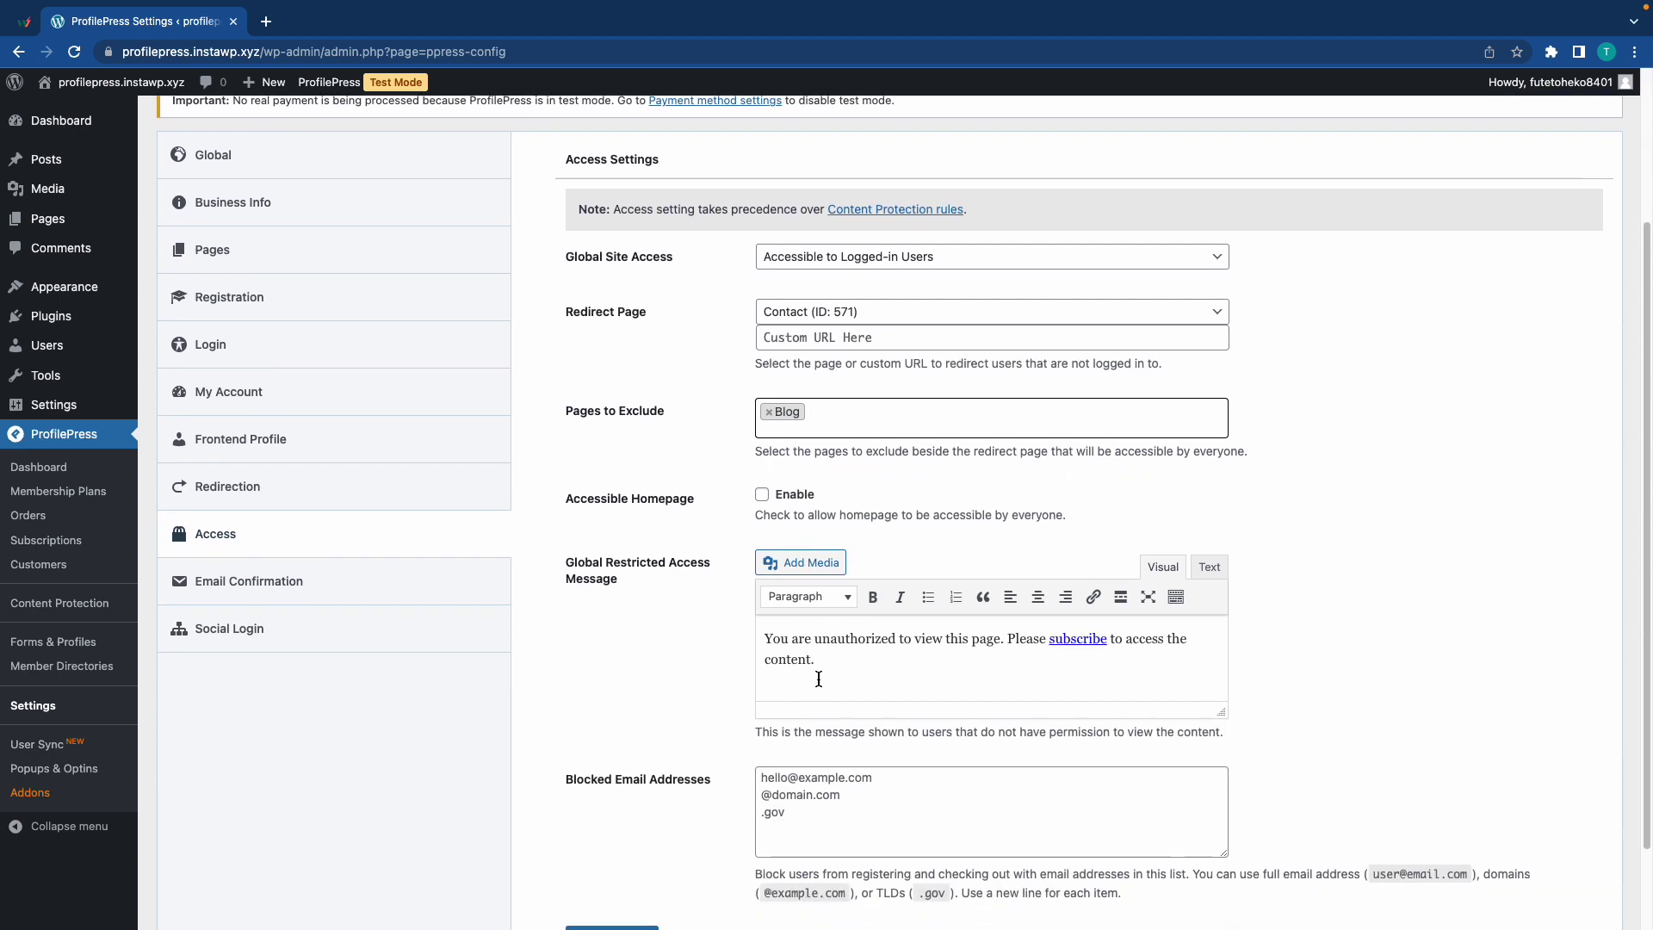
pyautogui.scroll(-2, 818, 679)
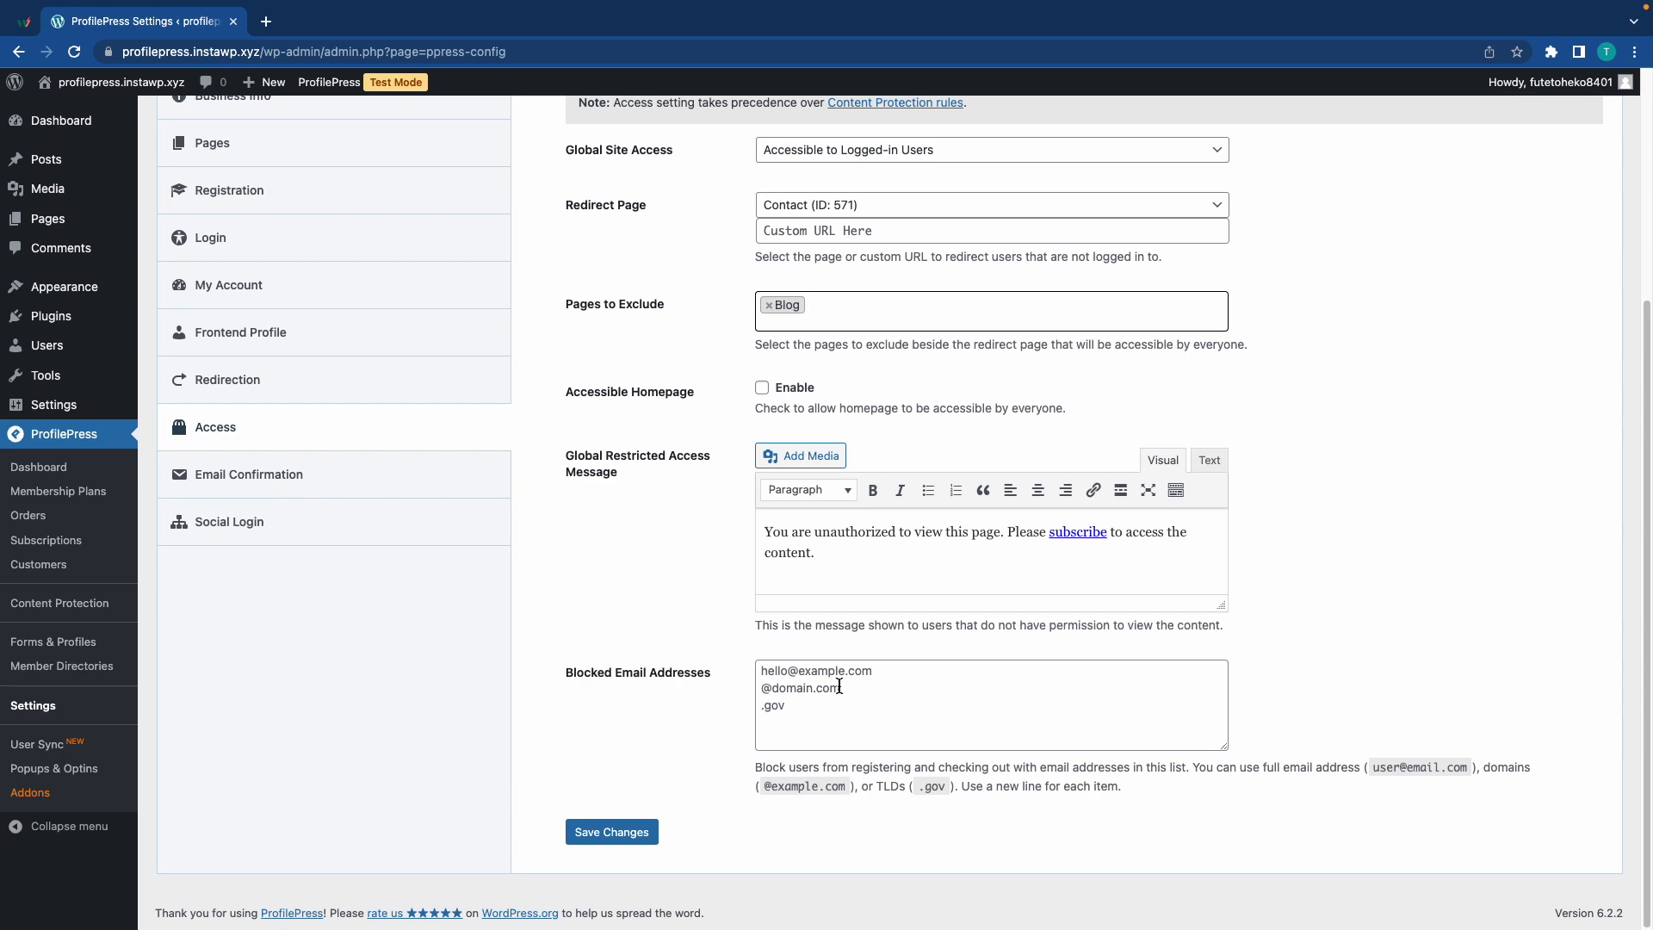
pyautogui.click(648, 839)
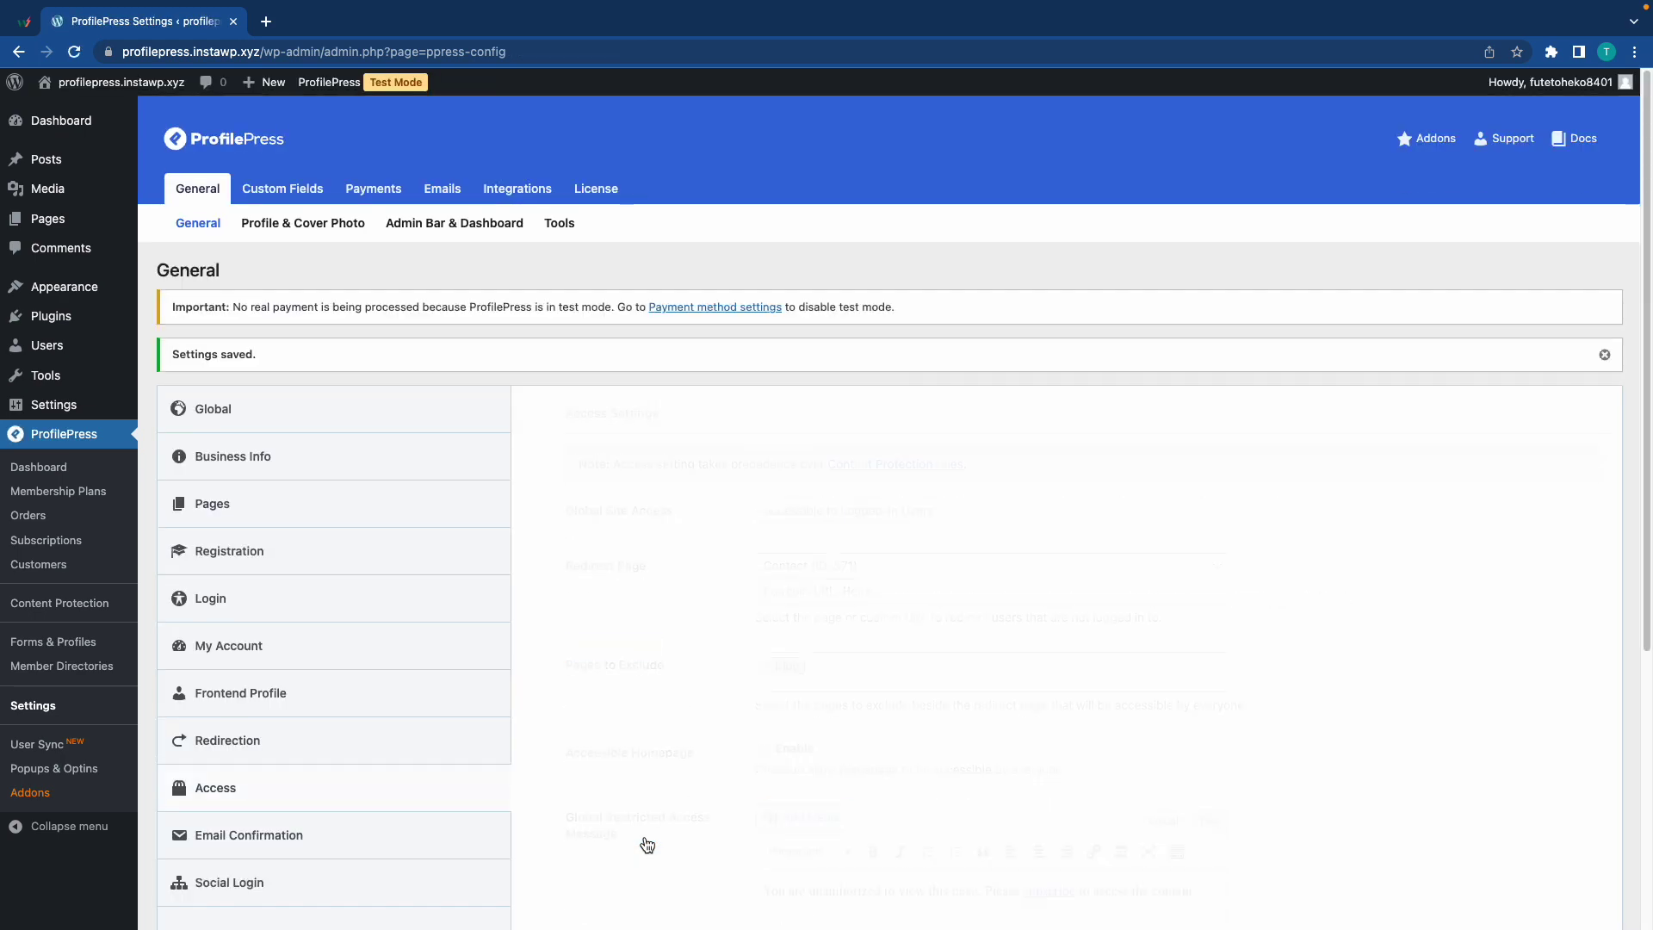
# Step: As a logged-out visitor, follow the Blog link and get redirected to the Contact page
pyautogui.hotkey('ctrl', 'Right')
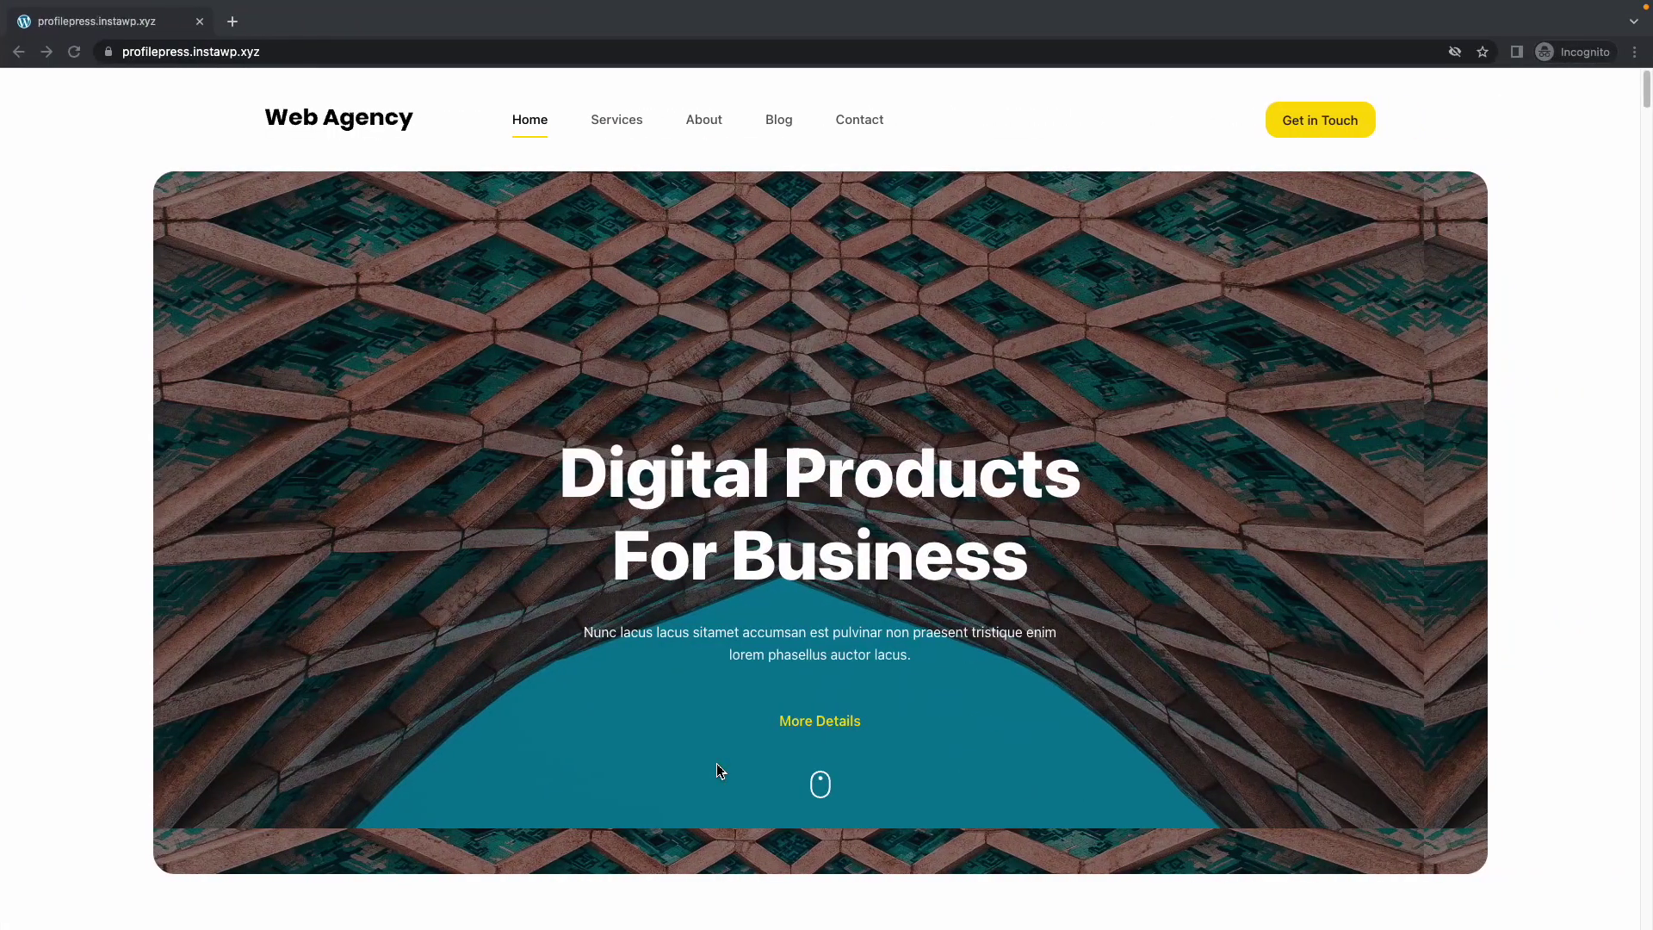
pyautogui.click(780, 128)
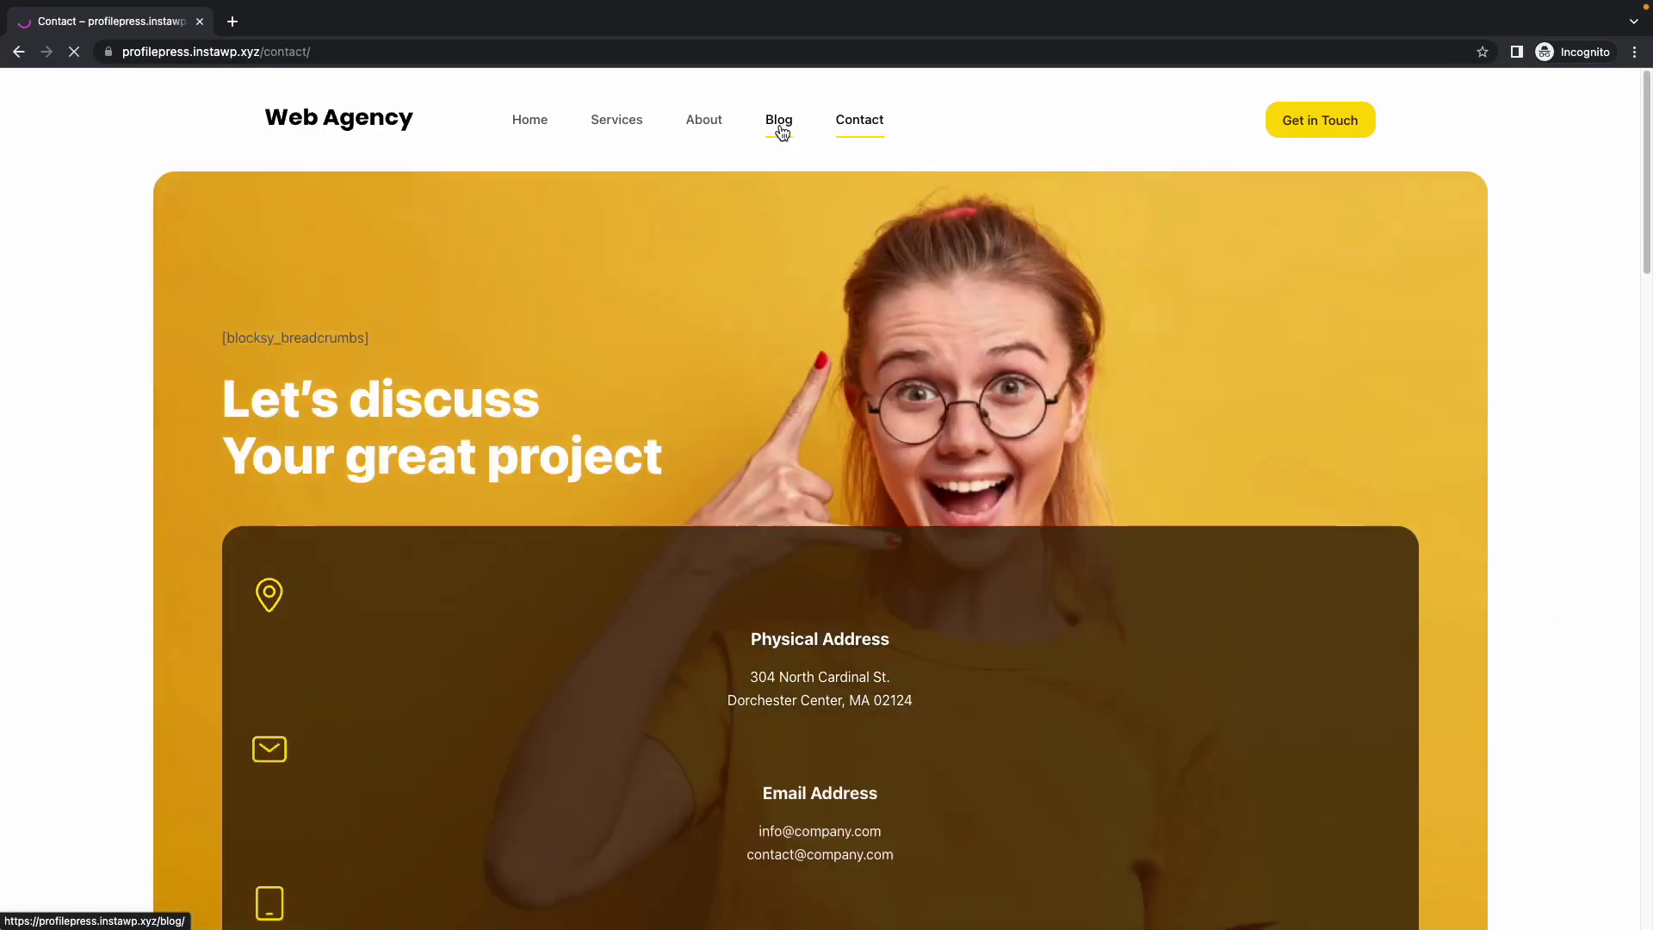